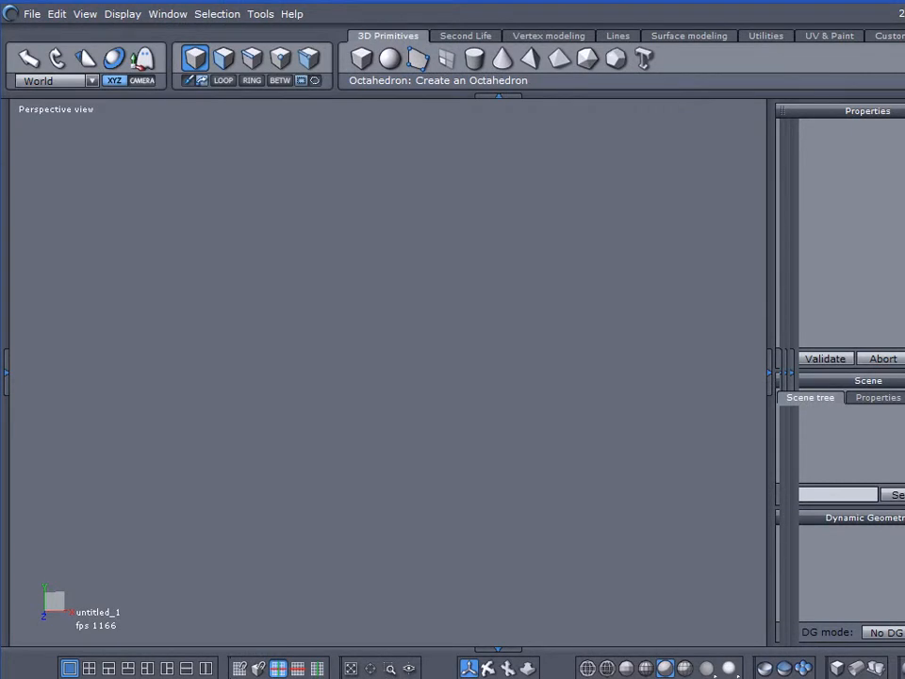
# Show the horizontal ground grid in the perspective view using the scene properties.
pyautogui.moveTo(4, 141)
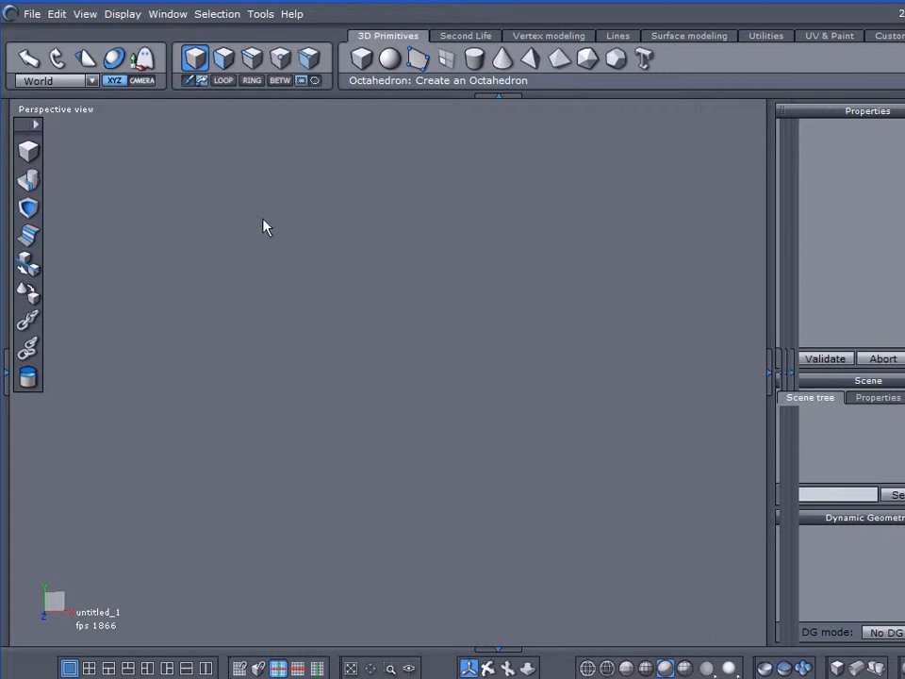
pyautogui.click(239, 243)
pyautogui.click(710, 430)
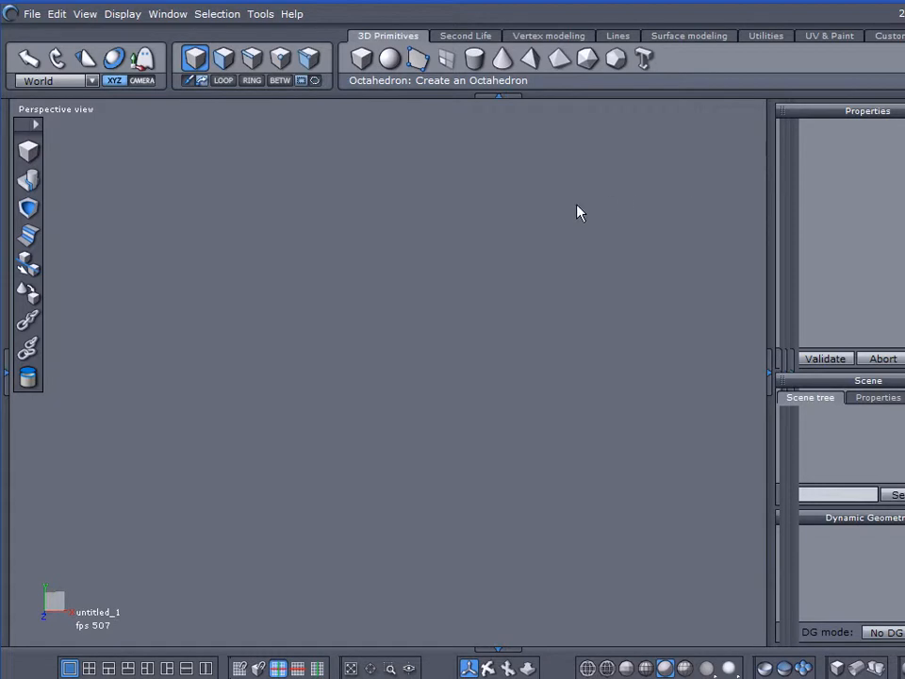
pyautogui.click(858, 398)
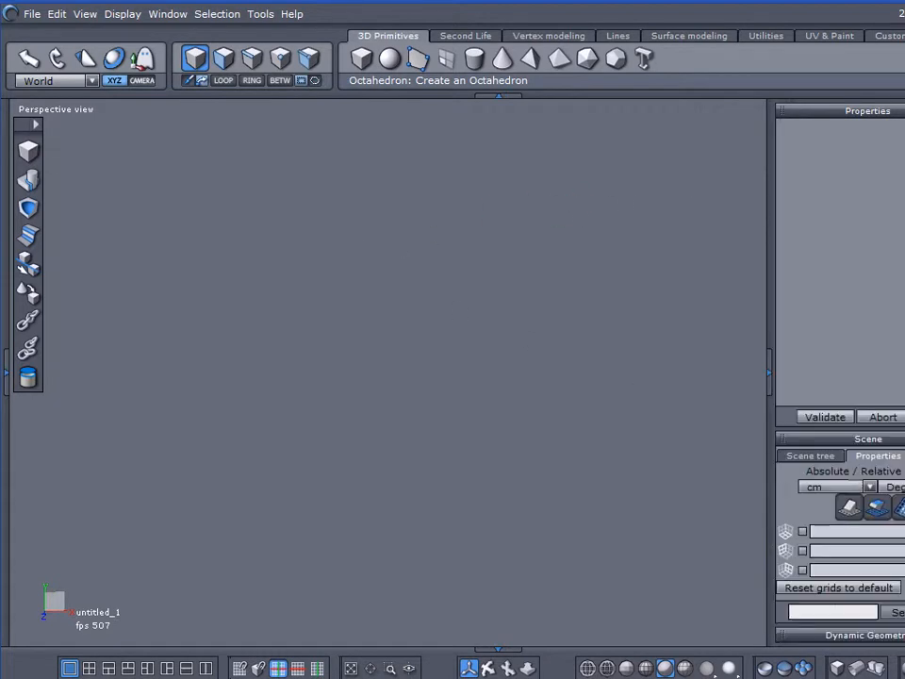
pyautogui.click(790, 533)
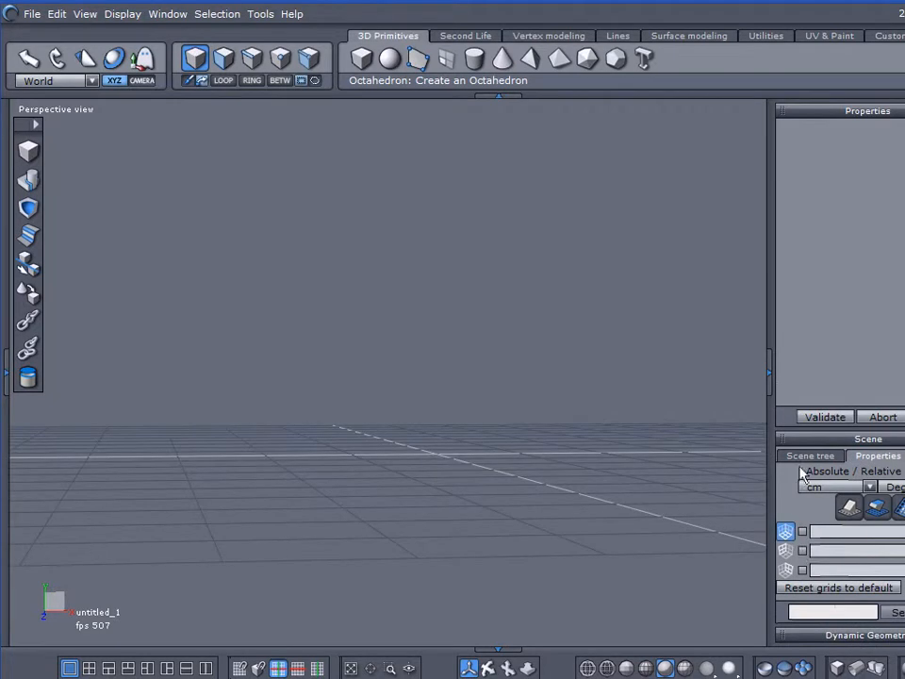
pyautogui.click(804, 457)
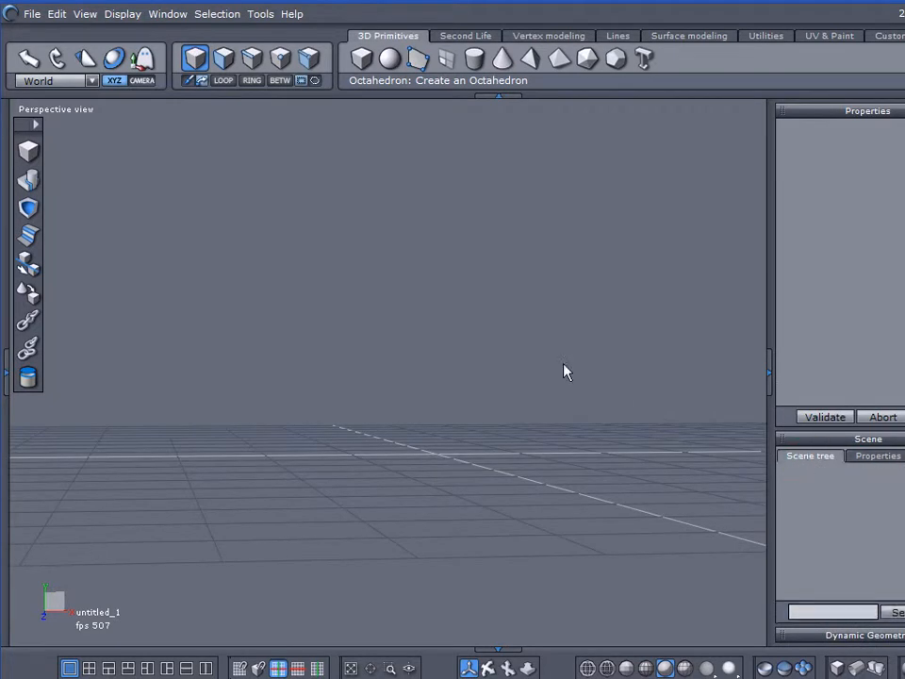
pyautogui.click(876, 456)
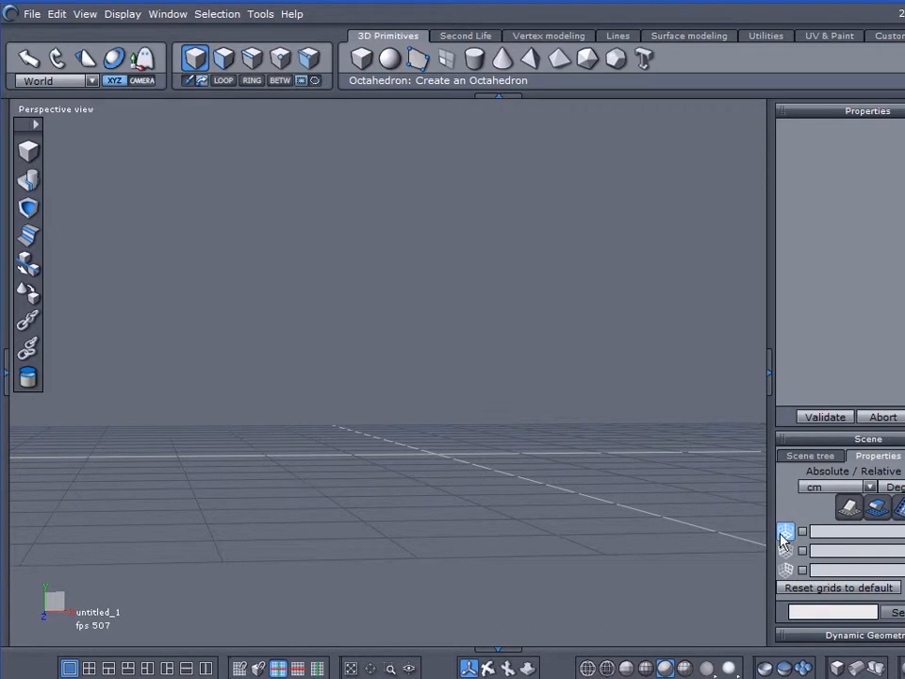
pyautogui.click(813, 458)
# Start an interpolated curve on the ground grid with its first point at about X -24, and set the curve's range to 3.
pyautogui.moveTo(619, 361); pyautogui.dragTo(560, 676, button='middle')
pyautogui.scroll(-3, 525, 504)
pyautogui.moveTo(585, 487); pyautogui.dragTo(479, 601, button='middle')
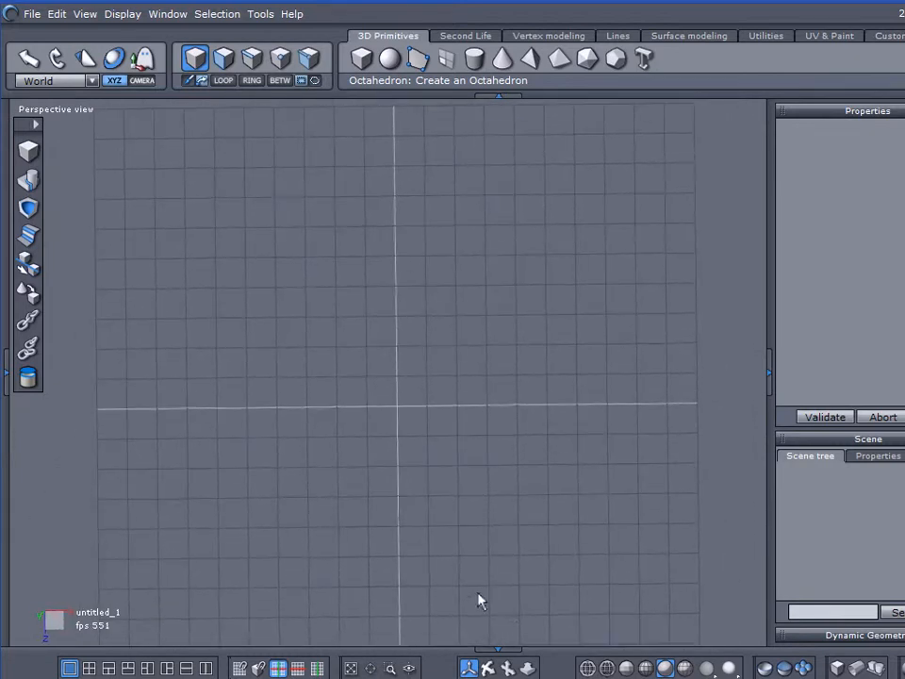
pyautogui.click(60, 110)
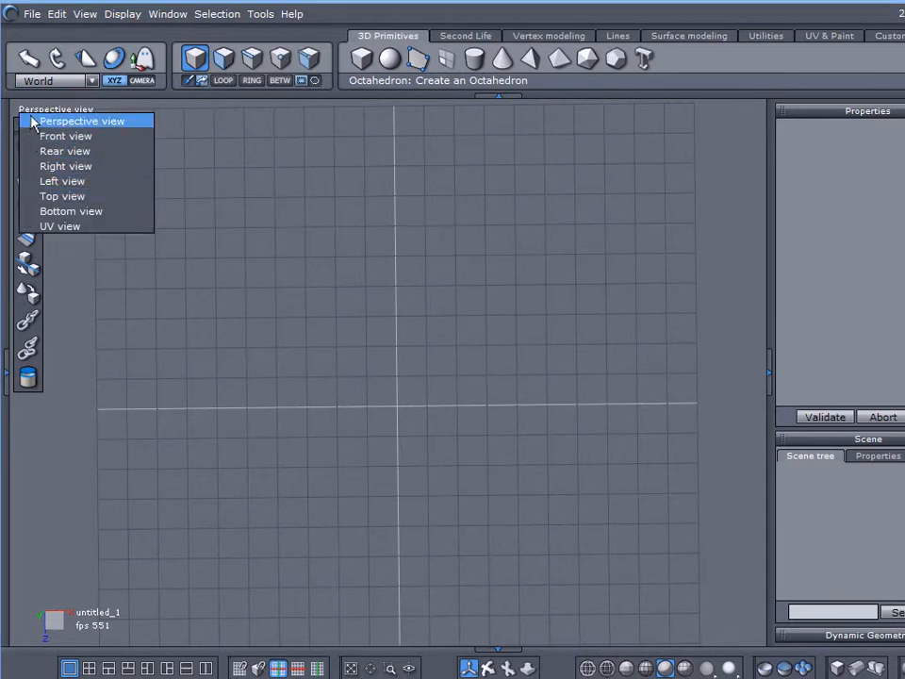
pyautogui.click(226, 172)
pyautogui.moveTo(260, 371); pyautogui.dragTo(240, 399, button='right')
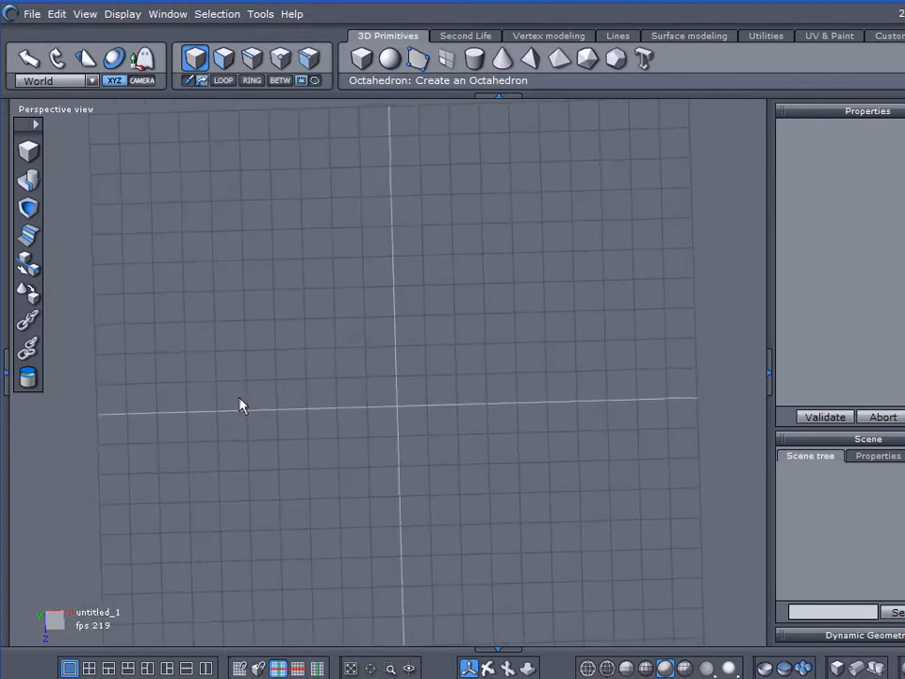
pyautogui.click(624, 35)
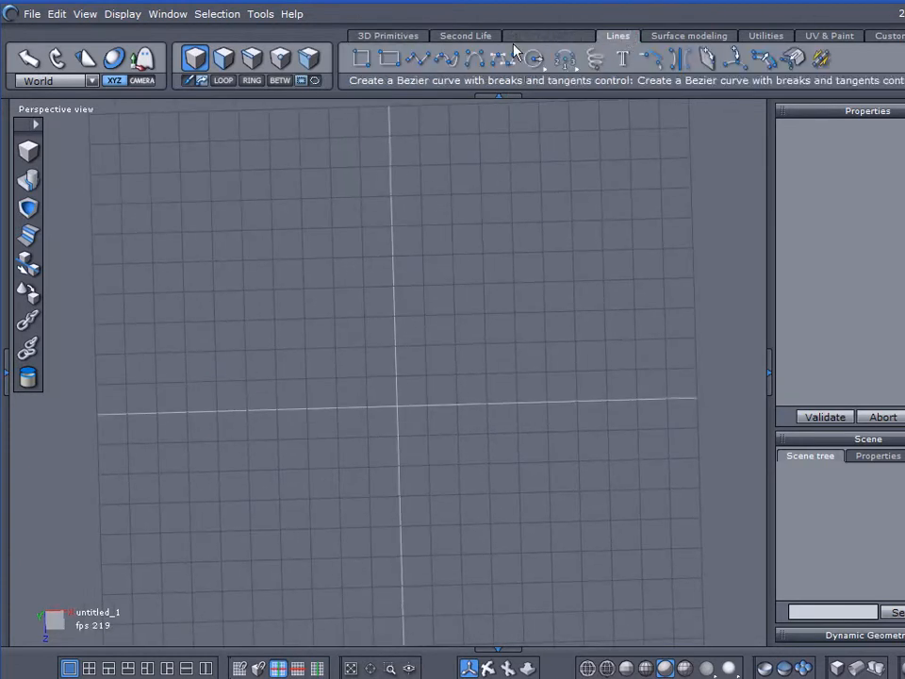
pyautogui.click(446, 59)
pyautogui.click(472, 371)
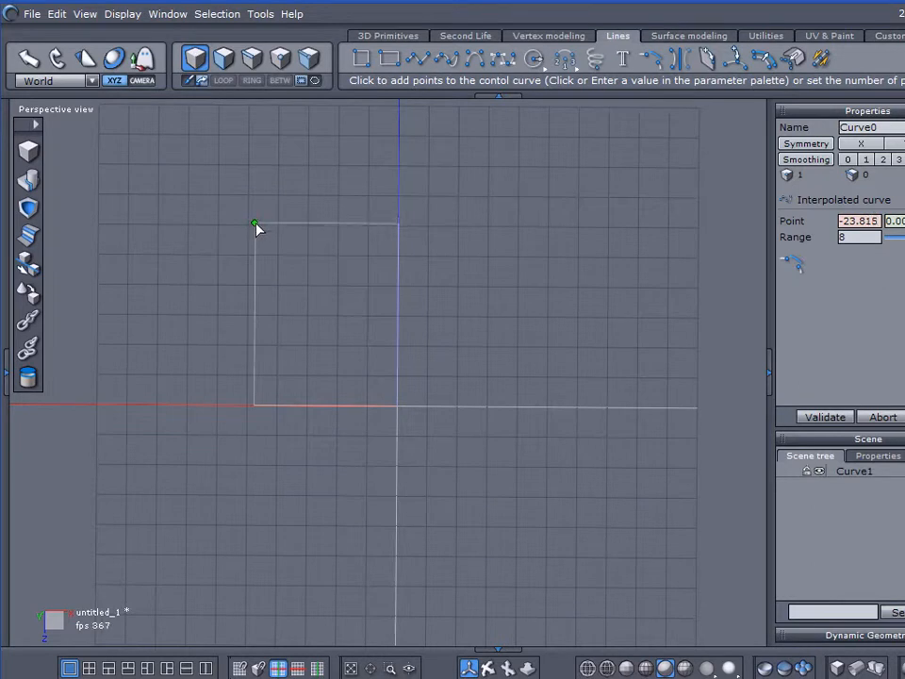
pyautogui.click(259, 225)
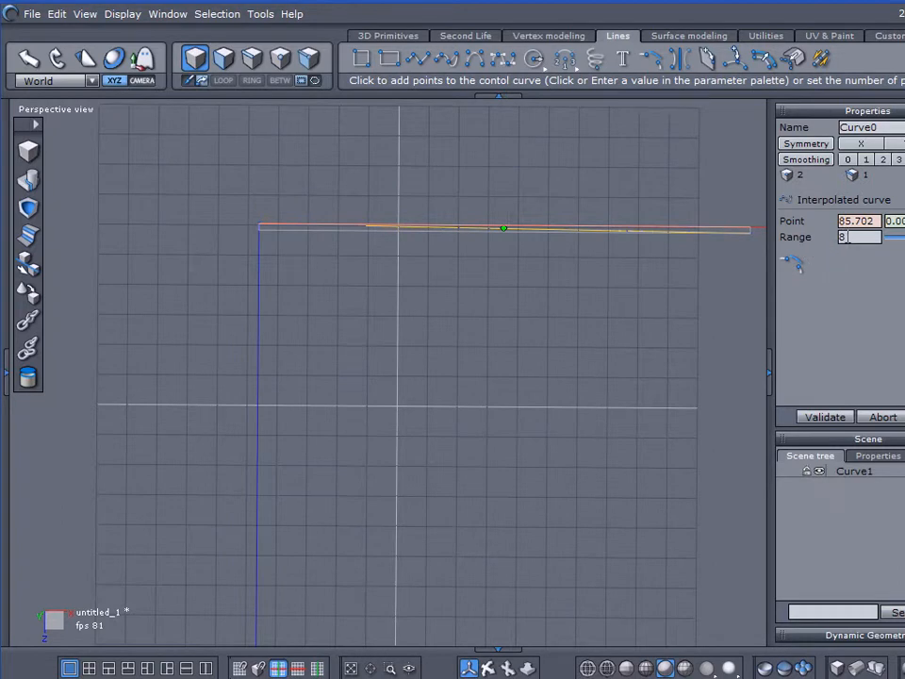
pyautogui.moveTo(847, 236); pyautogui.dragTo(832, 242)
pyautogui.write('3')
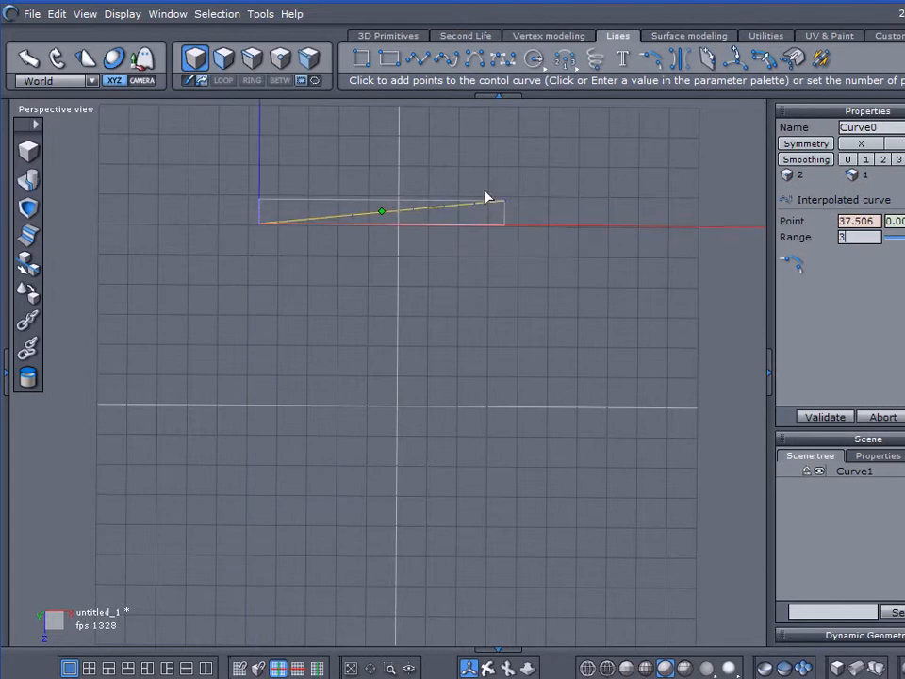
# Place the remaining curve points around the origin to form a C-shaped outline, close the curve and finish it.
pyautogui.click(427, 197)
pyautogui.click(589, 269)
pyautogui.click(552, 367)
pyautogui.click(361, 368)
pyautogui.click(361, 504)
pyautogui.click(577, 498)
pyautogui.moveTo(615, 471); pyautogui.dragTo(604, 347, button='middle')
pyautogui.click(615, 472)
pyautogui.click(422, 601)
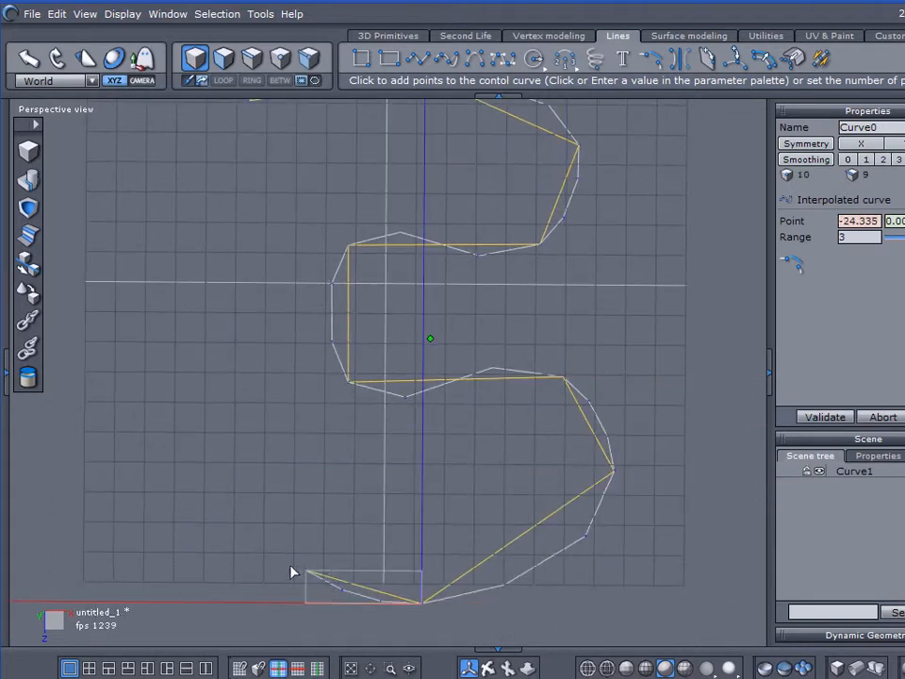
pyautogui.click(142, 334)
pyautogui.moveTo(324, 262); pyautogui.dragTo(309, 407, button='middle')
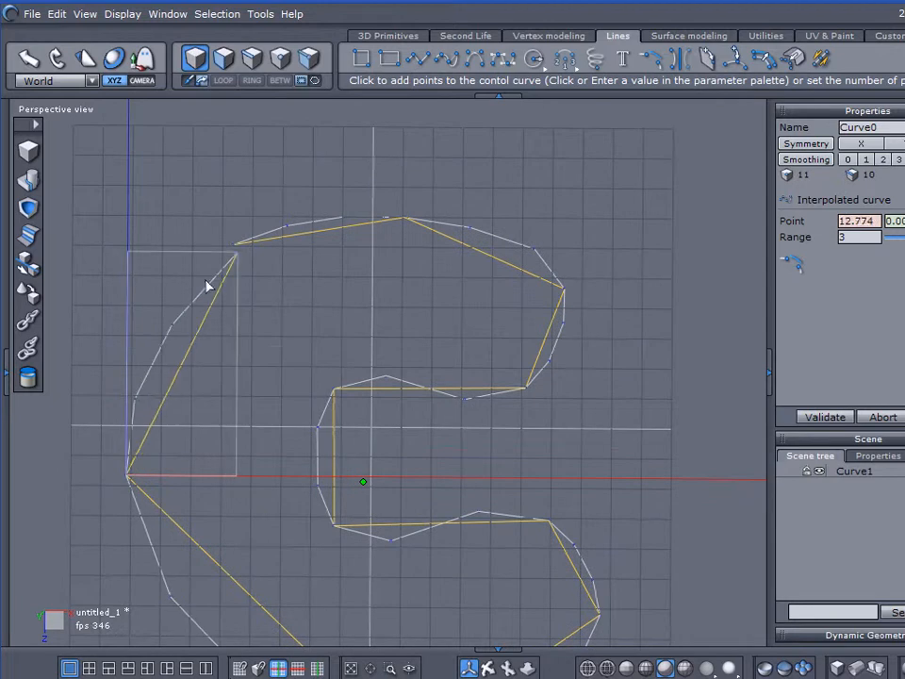
pyautogui.click(655, 60)
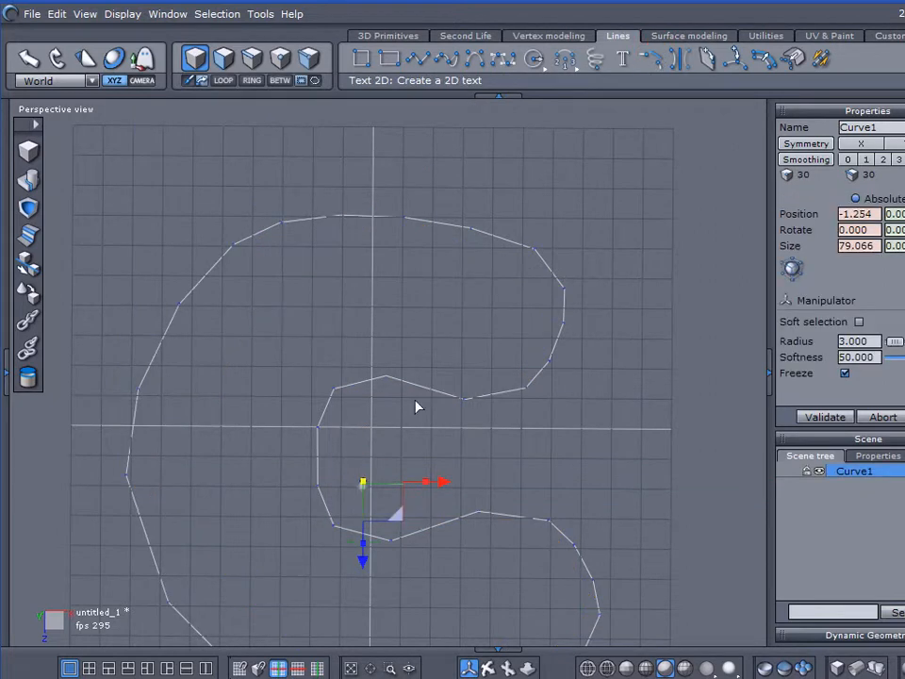
# Hide the horizontal ground grid so only the C-shaped curve is displayed.
pyautogui.moveTo(541, 403); pyautogui.dragTo(473, 335, button='right')
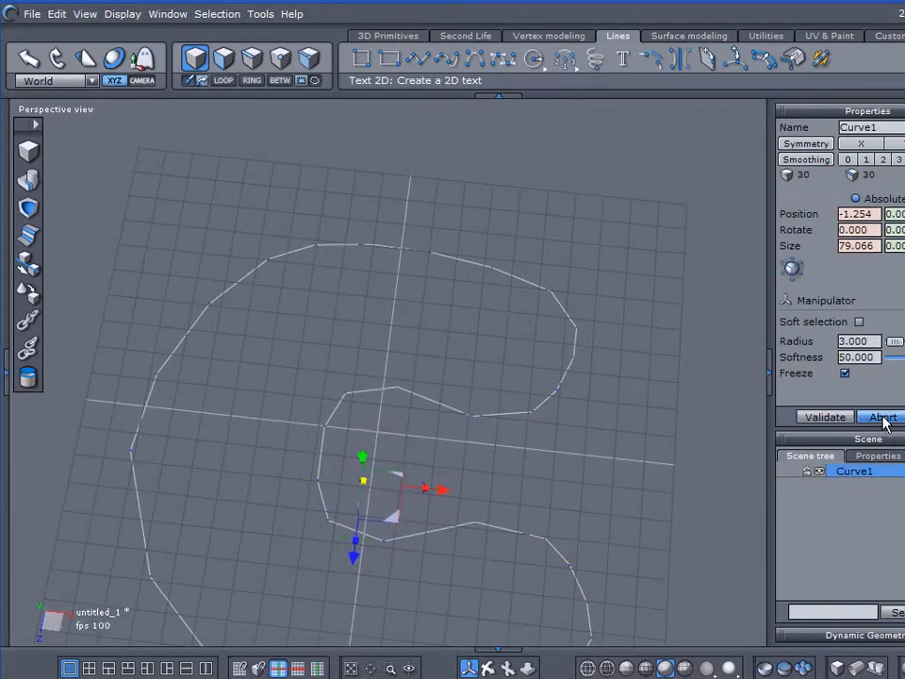
pyautogui.click(876, 456)
pyautogui.click(786, 533)
pyautogui.click(811, 457)
pyautogui.moveTo(582, 427); pyautogui.dragTo(601, 328, button='middle')
pyautogui.moveTo(603, 328); pyautogui.dragTo(544, 396, button='right')
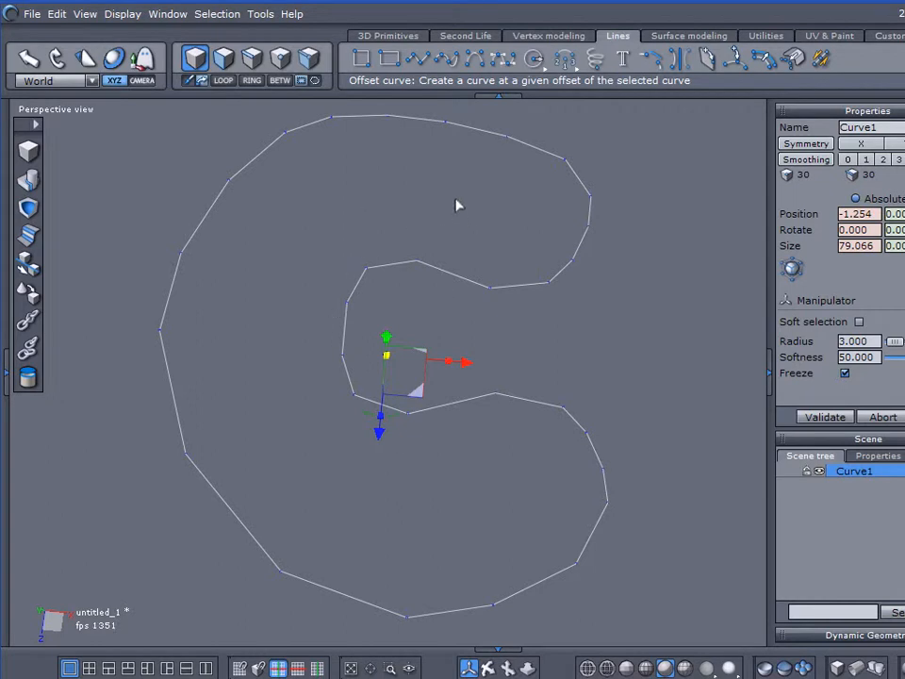
# Start an offset of the C-shaped curve in the outward direction, trying values up to 17.157 before reducing it to 5.107.
pyautogui.click(768, 59)
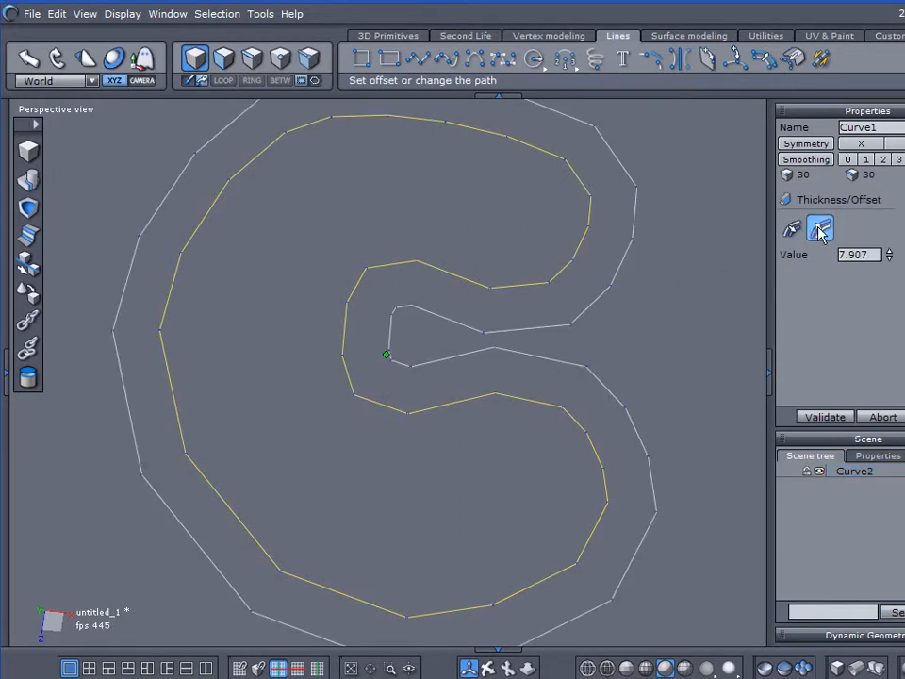
pyautogui.moveTo(691, 249); pyautogui.dragTo(685, 270, button='middle')
pyautogui.moveTo(685, 270); pyautogui.dragTo(692, 285, button='right')
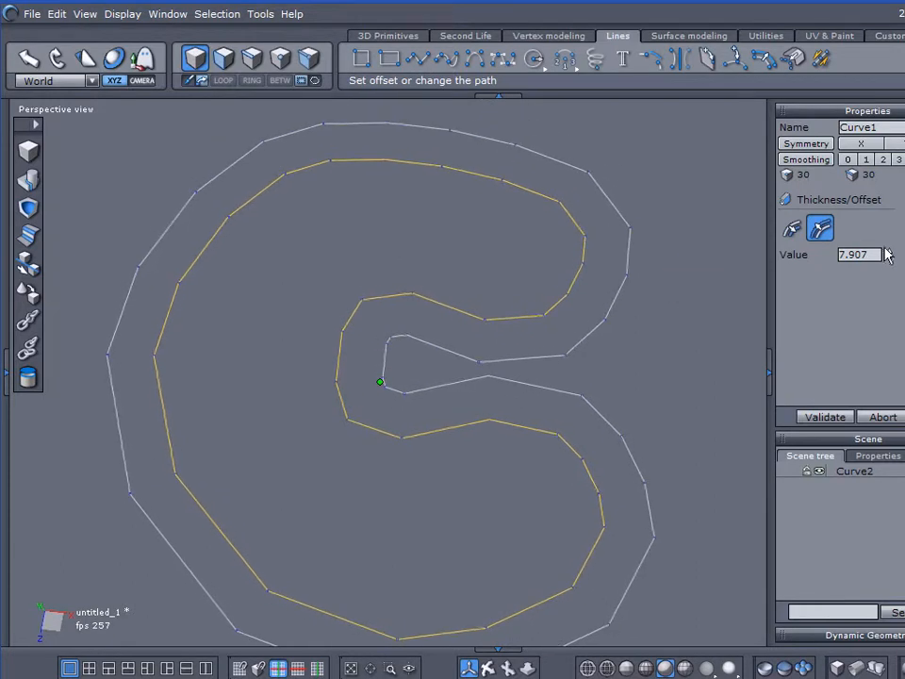
pyautogui.moveTo(890, 264)
pyautogui.mouseDown()
pyautogui.moveTo(890, 289)
pyautogui.moveTo(891, 265)
pyautogui.mouseUp()
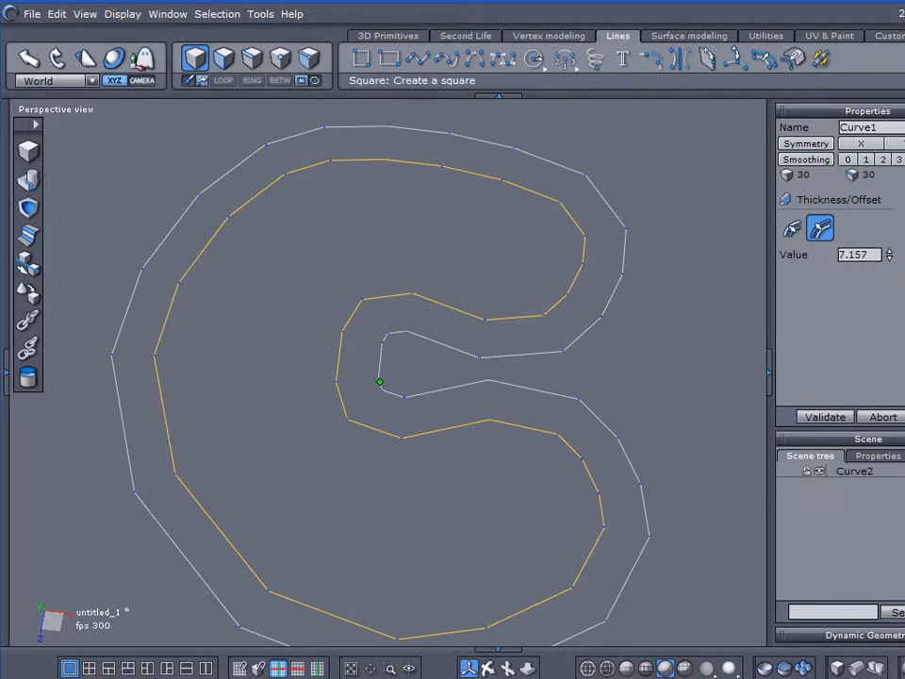
pyautogui.moveTo(888, 255); pyautogui.dragTo(884, 211)
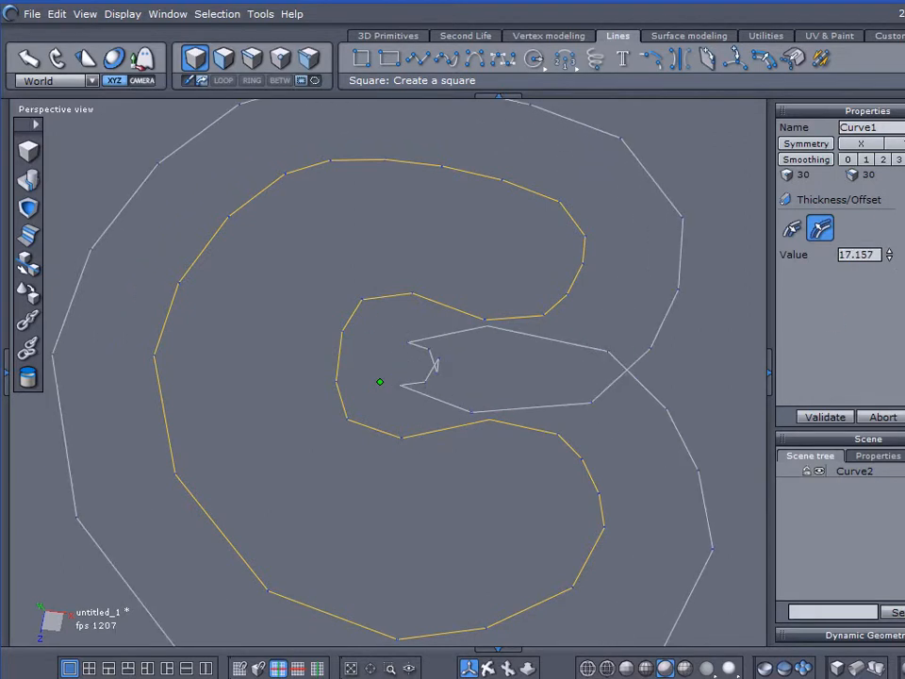
pyautogui.moveTo(889, 255); pyautogui.dragTo(889, 308)
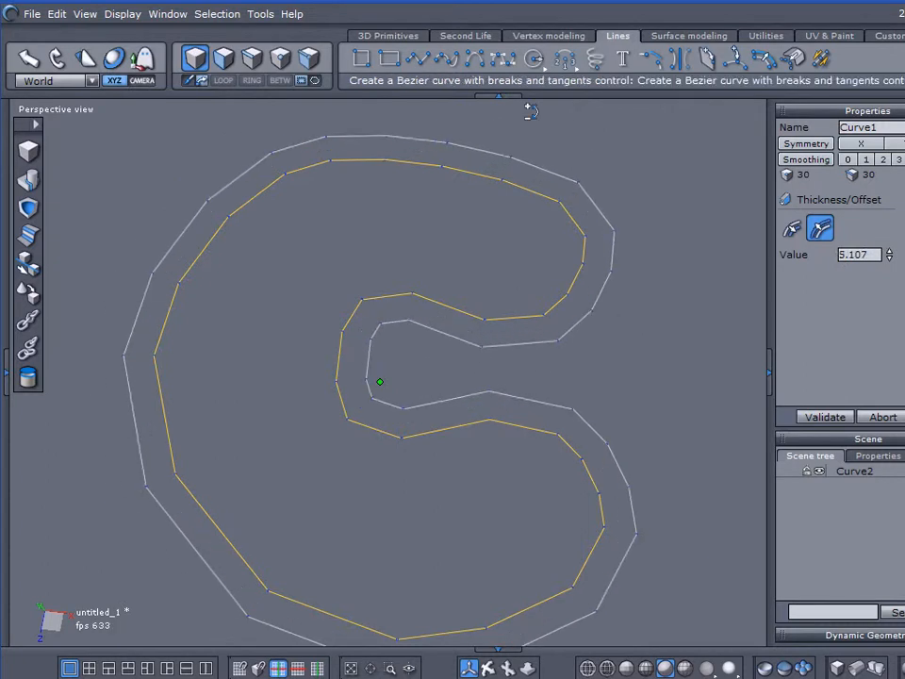
# Switch the offset to the inward direction, vary its value, set it to 7.282 and validate the inner curve.
pyautogui.click(792, 228)
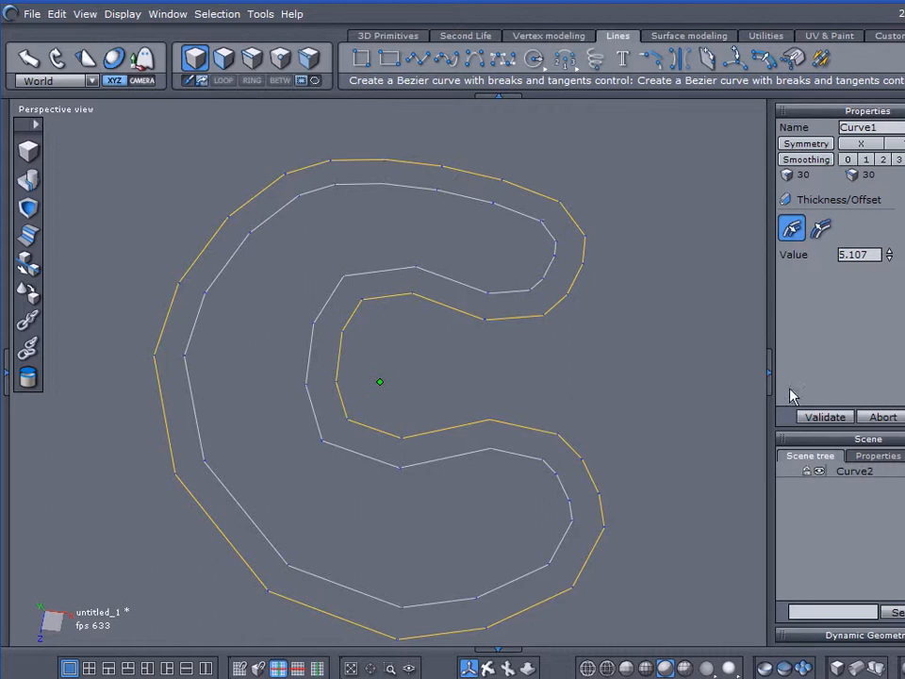
pyautogui.moveTo(889, 254); pyautogui.dragTo(888, 226)
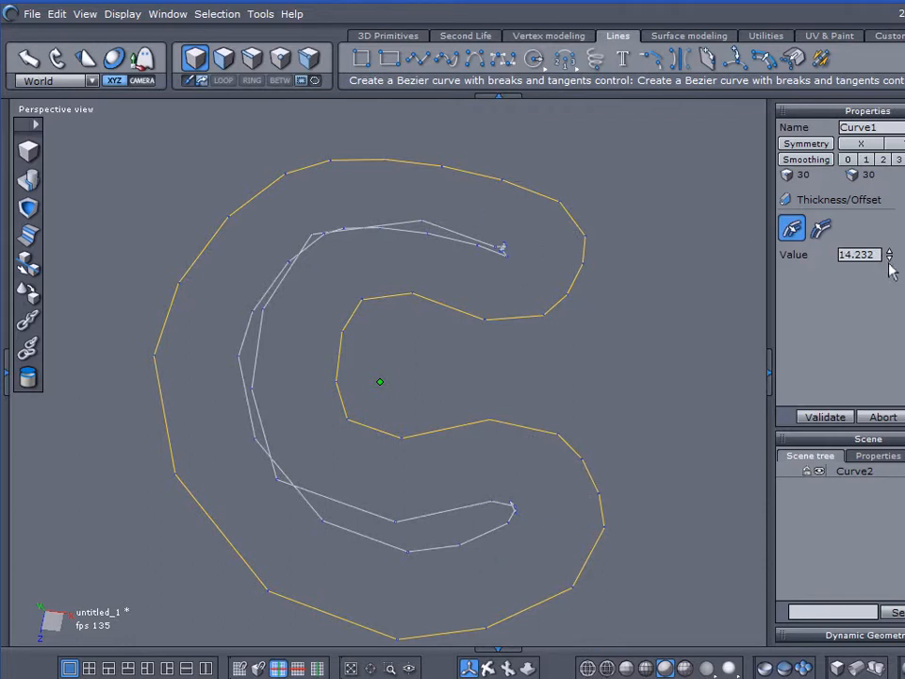
pyautogui.moveTo(890, 259); pyautogui.dragTo(890, 329)
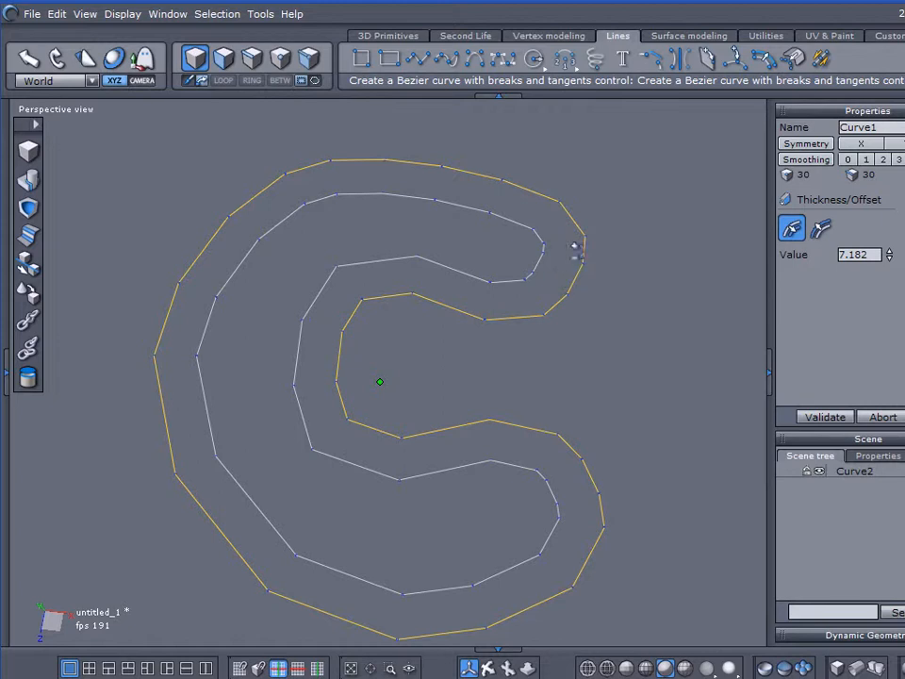
pyautogui.moveTo(889, 254)
pyautogui.mouseDown()
pyautogui.moveTo(889, 279)
pyautogui.moveTo(888, 270)
pyautogui.mouseUp()
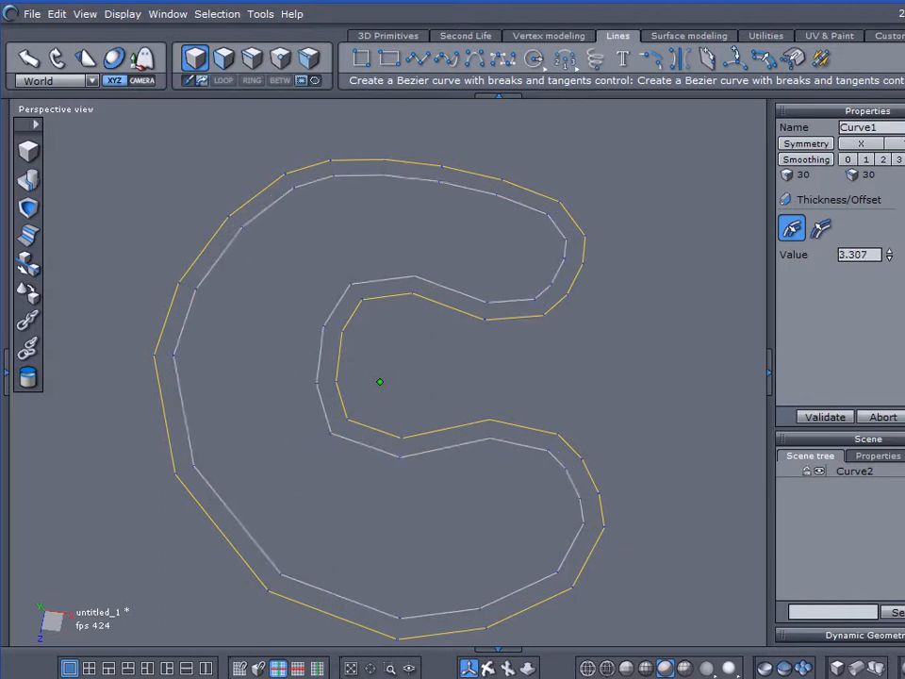
pyautogui.moveTo(889, 271); pyautogui.dragTo(889, 254)
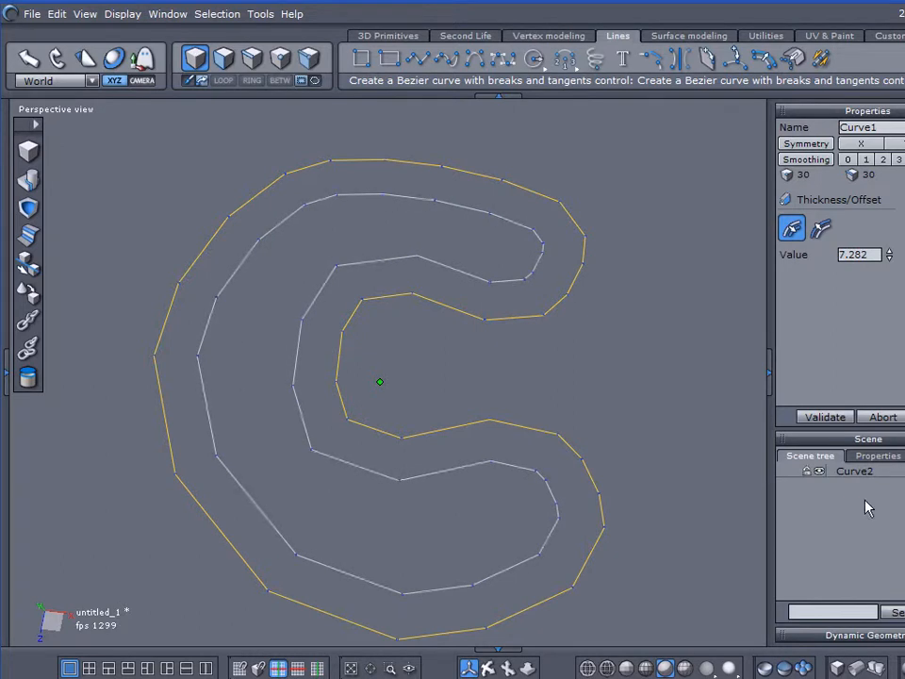
pyautogui.click(826, 417)
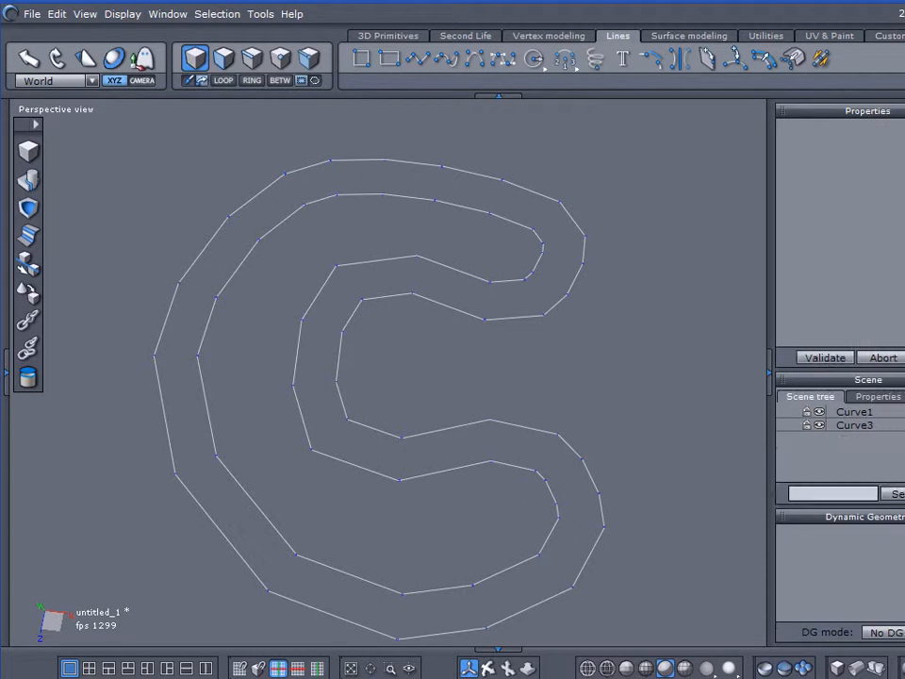
# Select the original outer curve, Curve1, and collapse its dynamic geometry history.
pyautogui.click(833, 415)
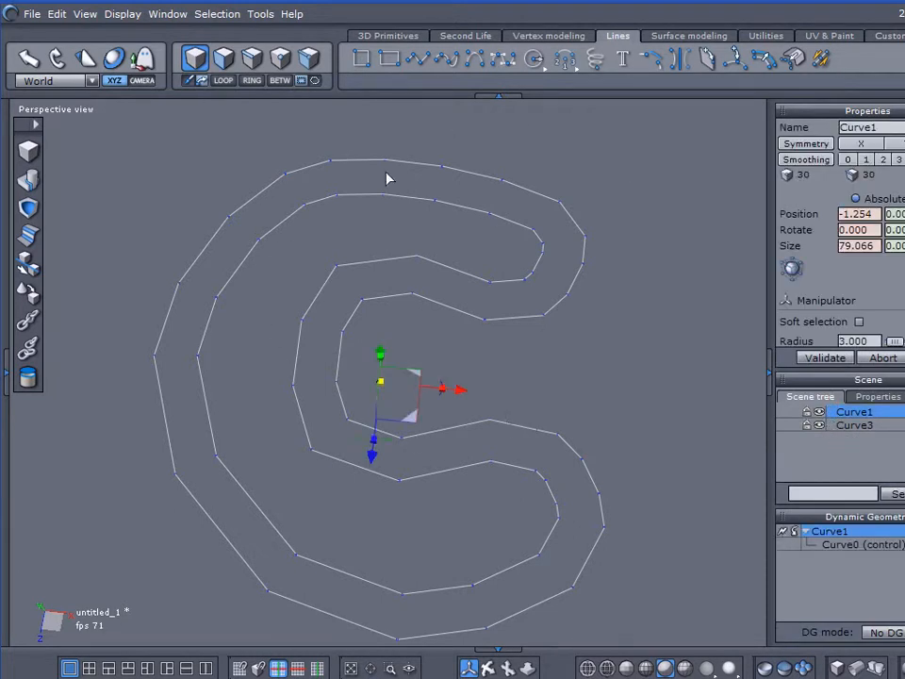
pyautogui.click(785, 533)
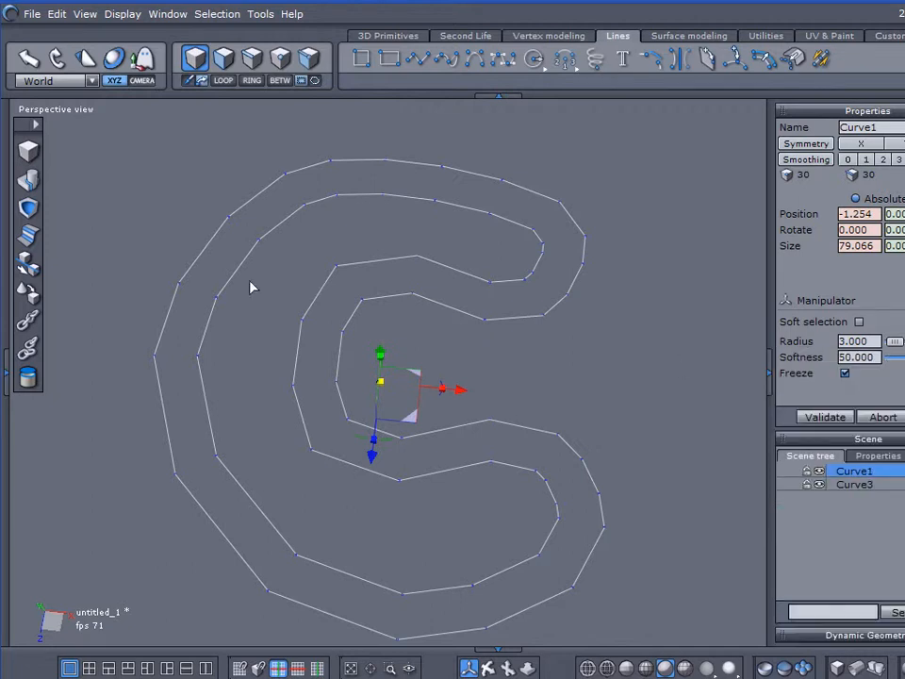
pyautogui.moveTo(521, 377)
pyautogui.mouseDown(button='middle')
pyautogui.moveTo(532, 365)
pyautogui.moveTo(525, 365)
pyautogui.mouseUp(button='middle')
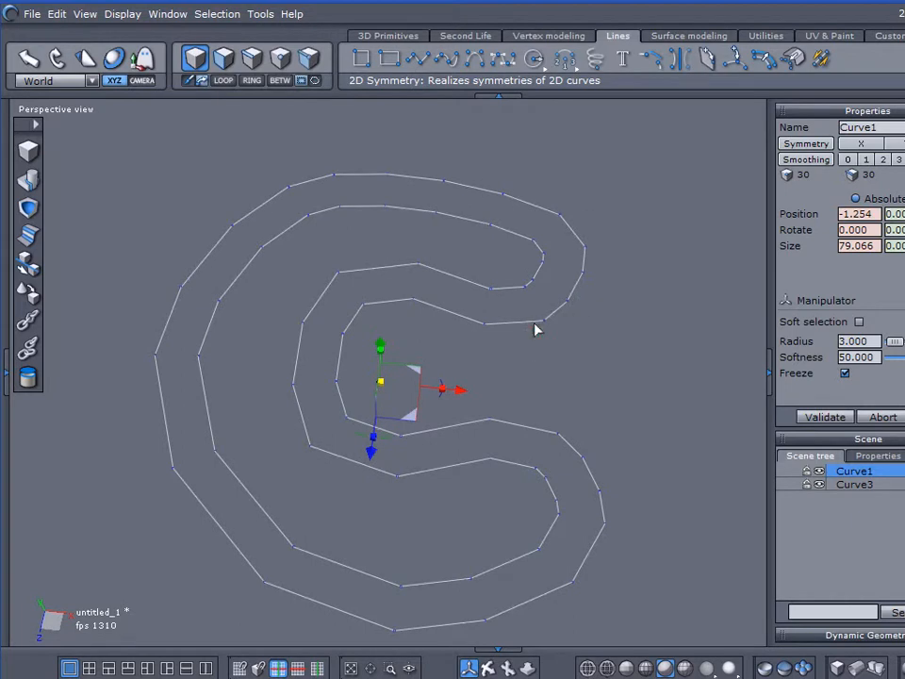
pyautogui.moveTo(457, 393)
pyautogui.mouseDown()
pyautogui.moveTo(489, 394)
pyautogui.moveTo(461, 384)
pyautogui.mouseUp()
pyautogui.hotkey('ctrl', 'z')
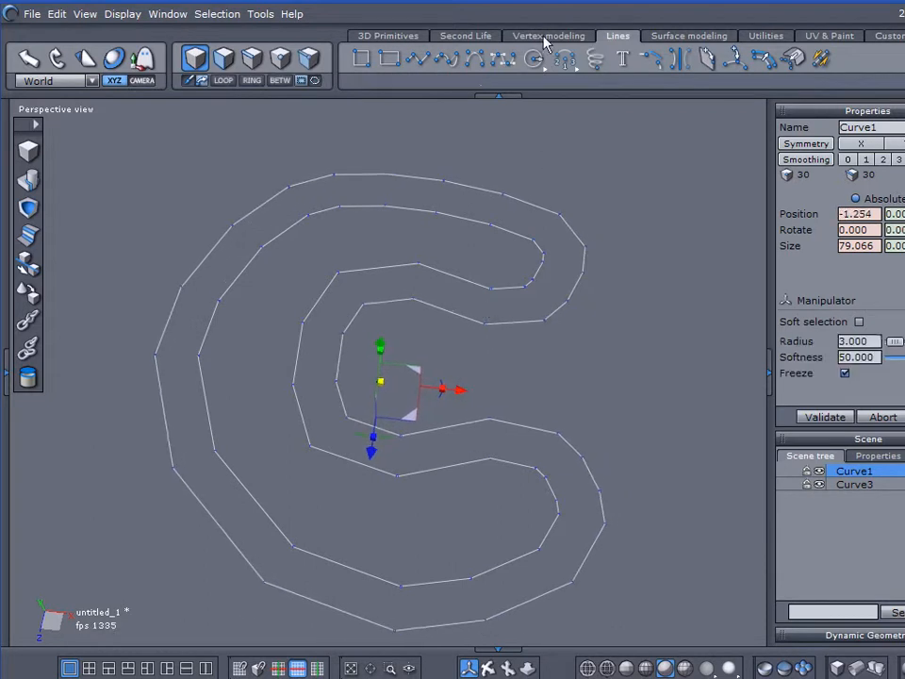
# Offset the original curve, Curve1, in the outward direction by 8.507 and validate the new outer curve.
pyautogui.click(766, 61)
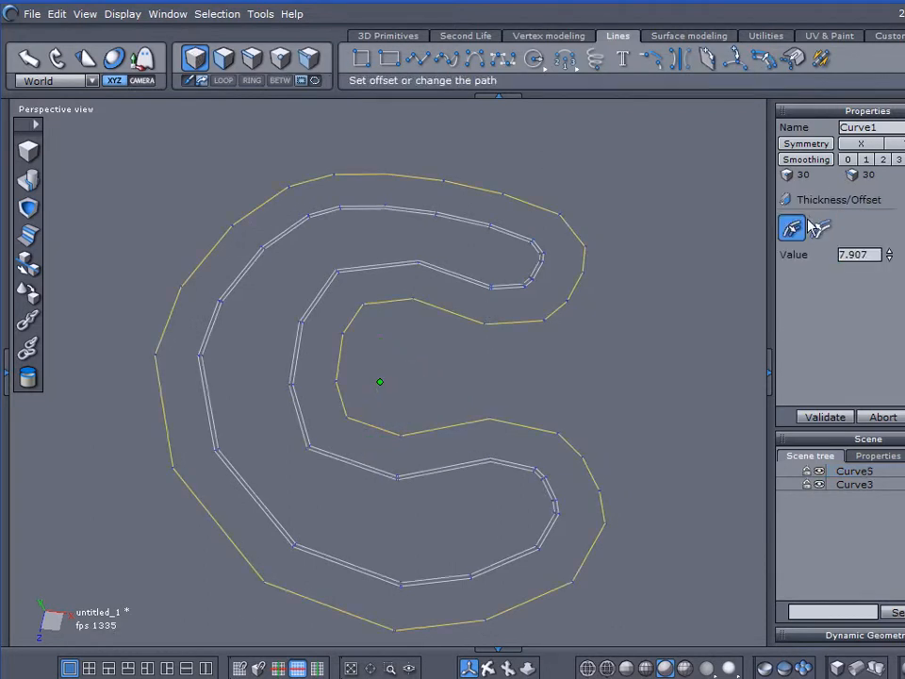
pyautogui.click(820, 228)
pyautogui.moveTo(889, 255)
pyautogui.mouseDown()
pyautogui.moveTo(888, 238)
pyautogui.moveTo(888, 260)
pyautogui.mouseUp()
pyautogui.scroll(5, 396, 367)
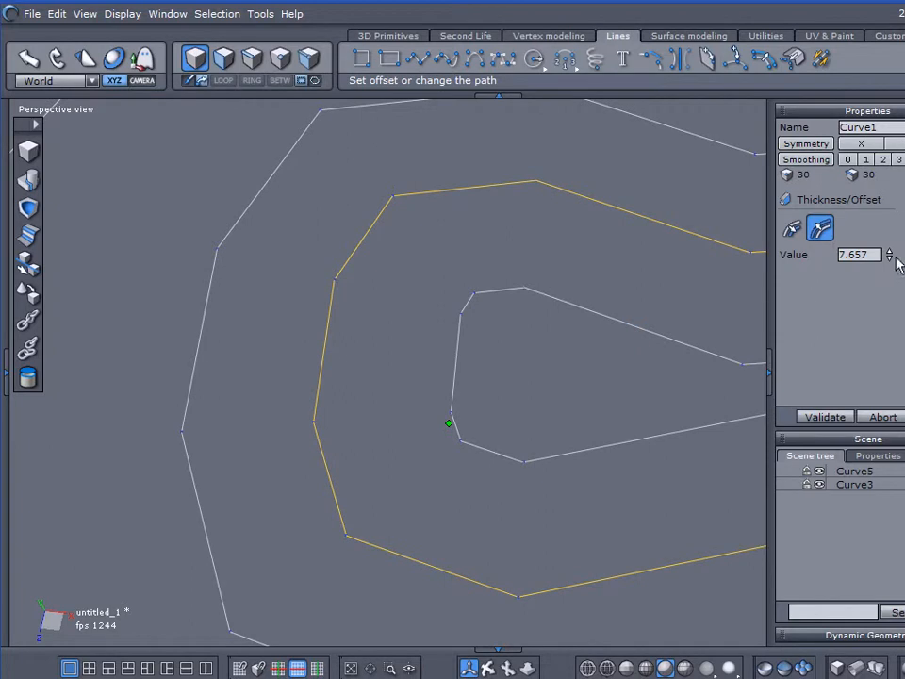
pyautogui.moveTo(889, 256)
pyautogui.mouseDown()
pyautogui.moveTo(888, 241)
pyautogui.moveTo(888, 248)
pyautogui.mouseUp()
pyautogui.moveTo(553, 535); pyautogui.dragTo(369, 519, button='middle')
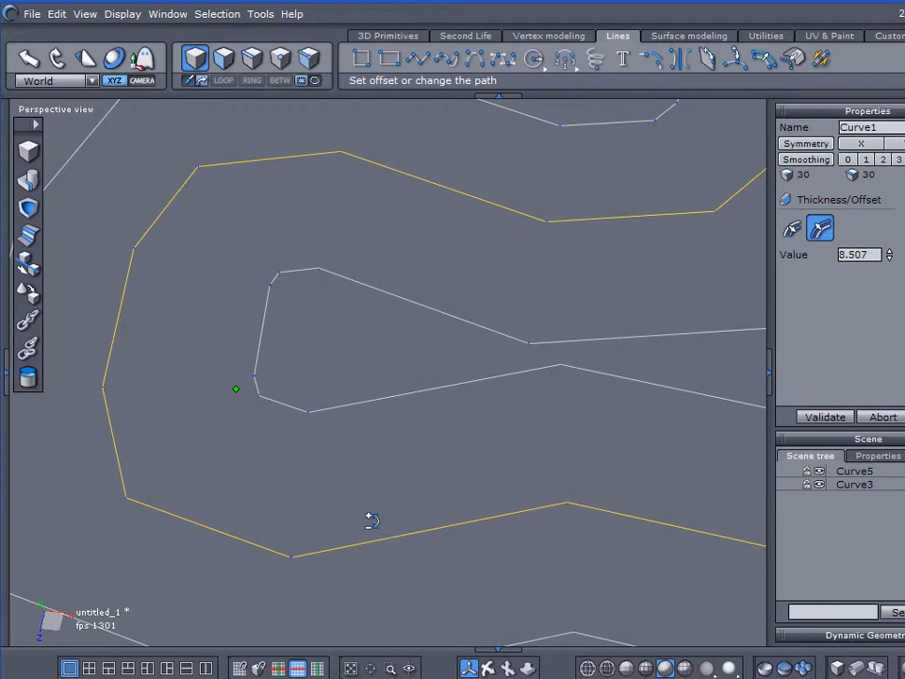
pyautogui.click(825, 416)
pyautogui.scroll(-6, 521, 411)
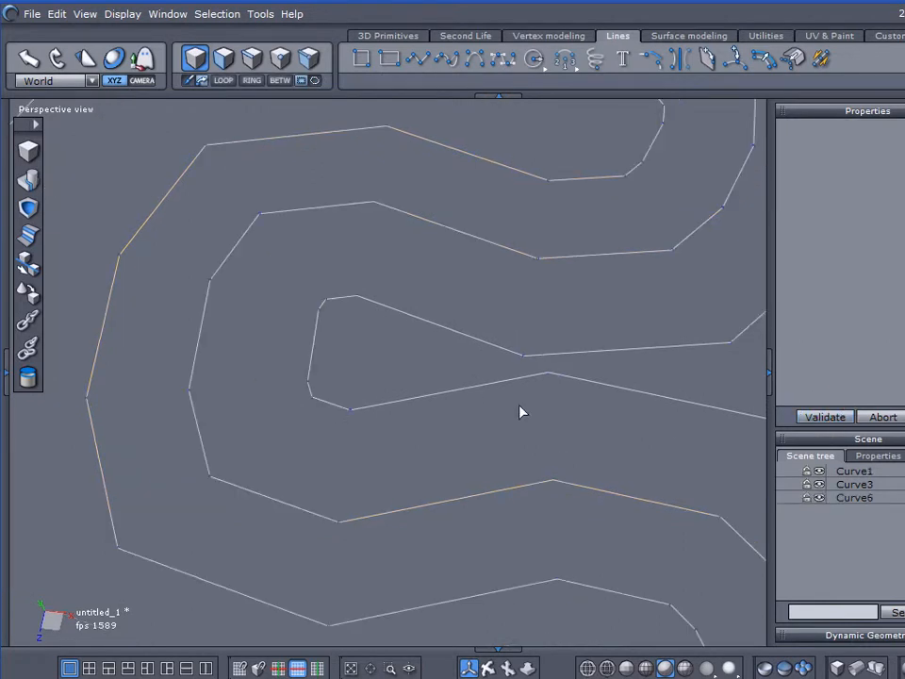
pyautogui.moveTo(505, 457); pyautogui.dragTo(517, 418, button='right')
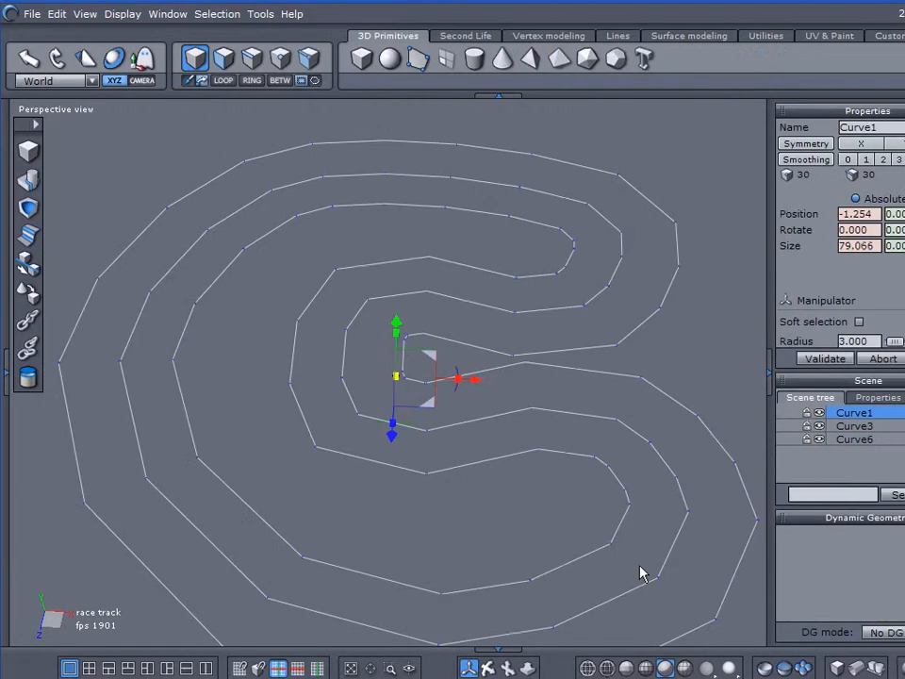
# Select the innermost curve, Curve3, and undo the slight shift made to it.
pyautogui.moveTo(554, 524); pyautogui.dragTo(537, 502, button='right')
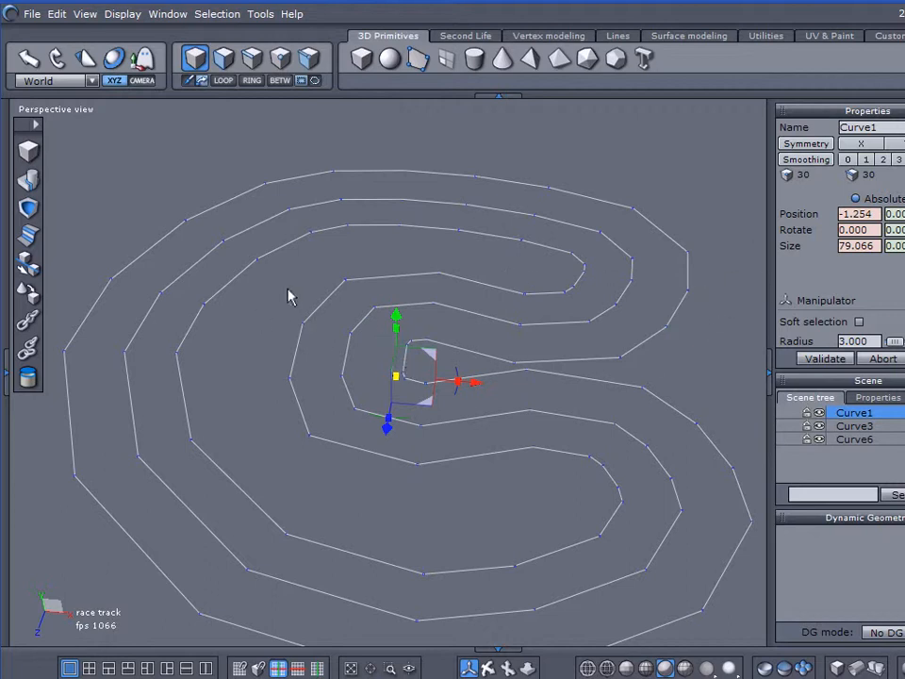
pyautogui.moveTo(292, 443)
pyautogui.mouseDown(button='middle')
pyautogui.moveTo(284, 530)
pyautogui.moveTo(297, 454)
pyautogui.mouseUp(button='middle')
pyautogui.click(303, 320)
pyautogui.moveTo(483, 386); pyautogui.dragTo(459, 391)
pyautogui.hotkey('ctrl', 'z')
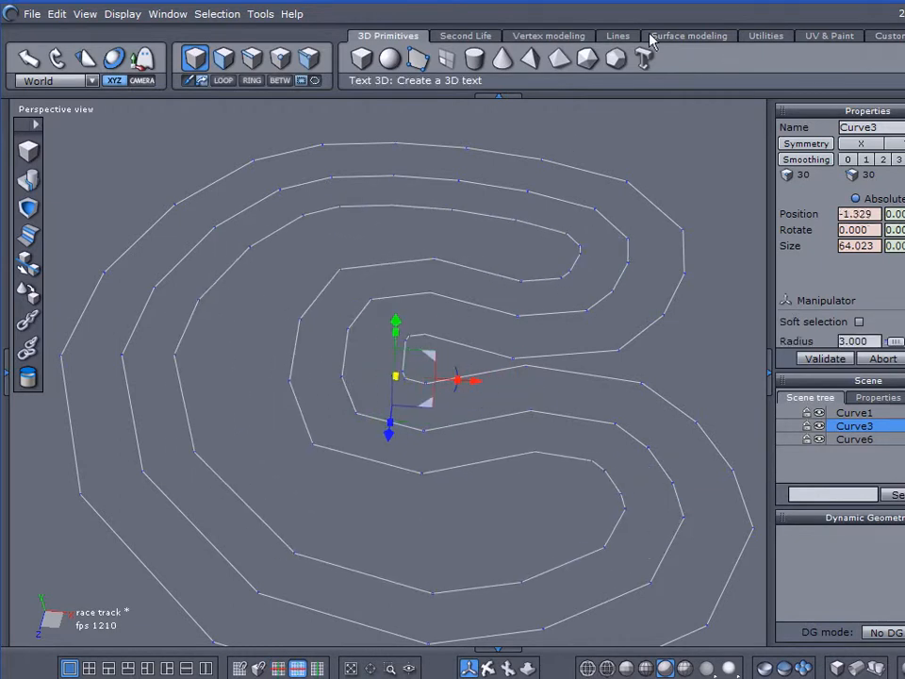
# Offset Curve3 in the inward direction by 1.877 and validate the new curve.
pyautogui.click(615, 38)
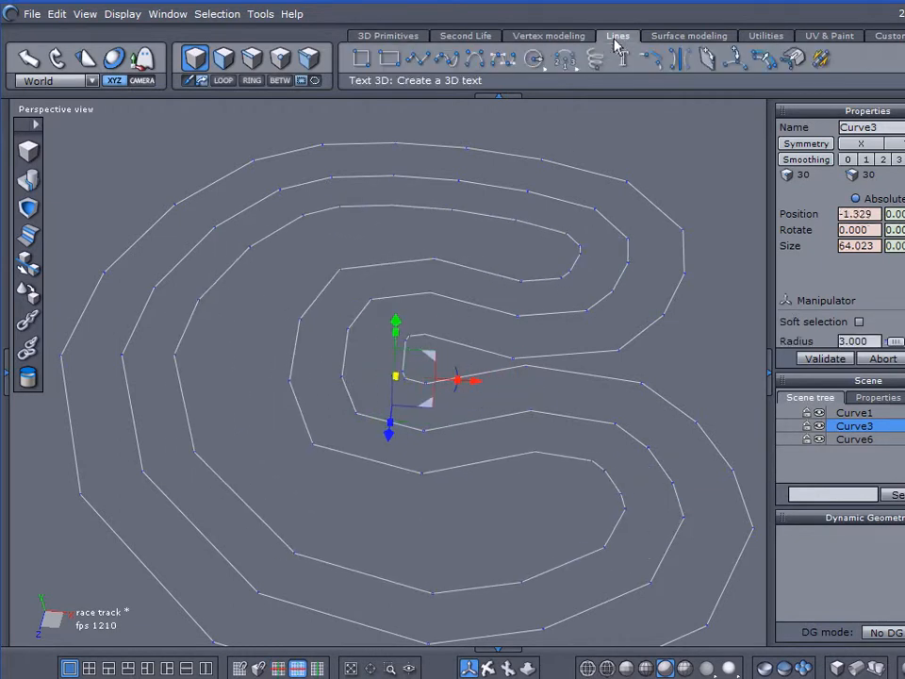
pyautogui.click(763, 60)
pyautogui.scroll(3, 644, 261)
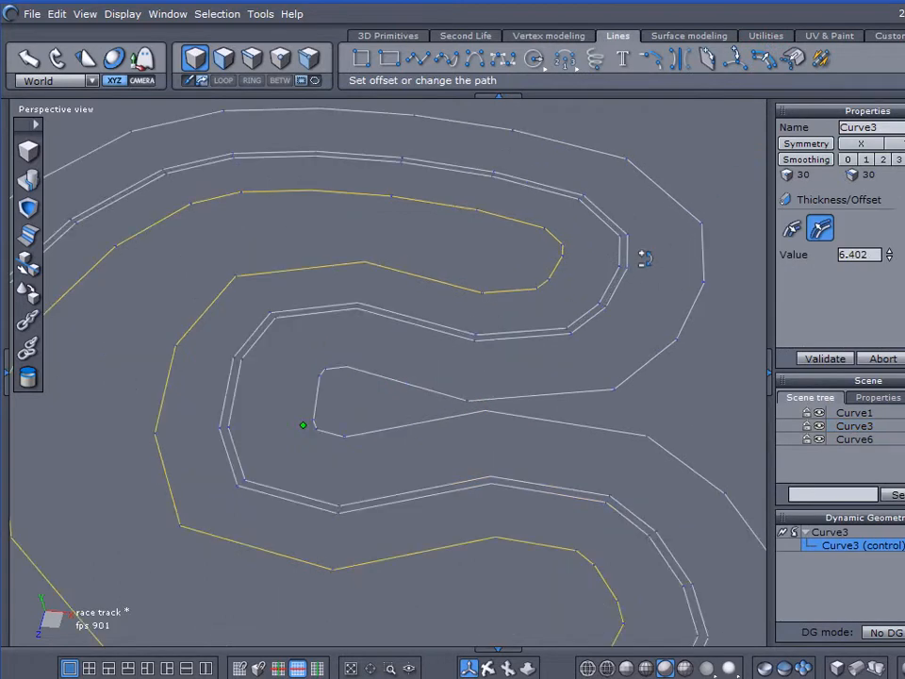
pyautogui.scroll(-3, 645, 261)
pyautogui.click(792, 228)
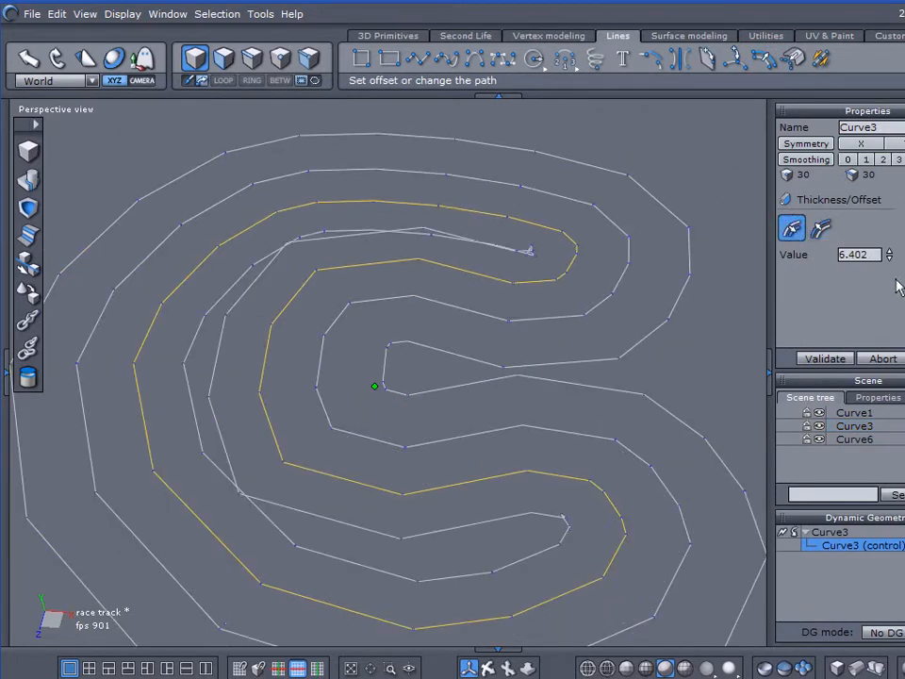
pyautogui.moveTo(888, 256); pyautogui.dragTo(889, 293)
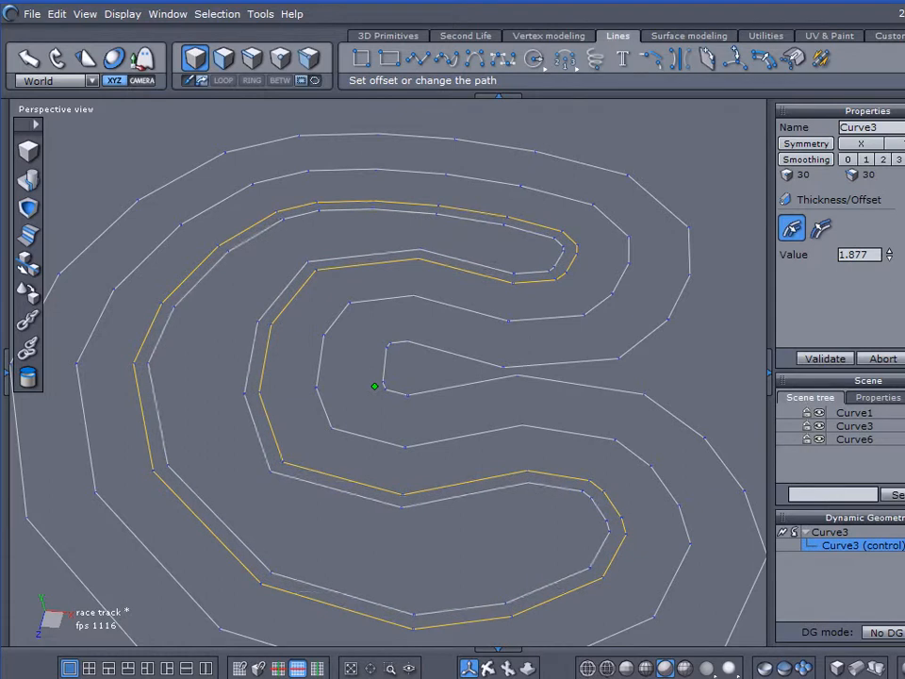
pyautogui.click(823, 359)
pyautogui.scroll(5, 608, 265)
pyautogui.moveTo(485, 332); pyautogui.dragTo(542, 512, button='middle')
pyautogui.click(773, 375)
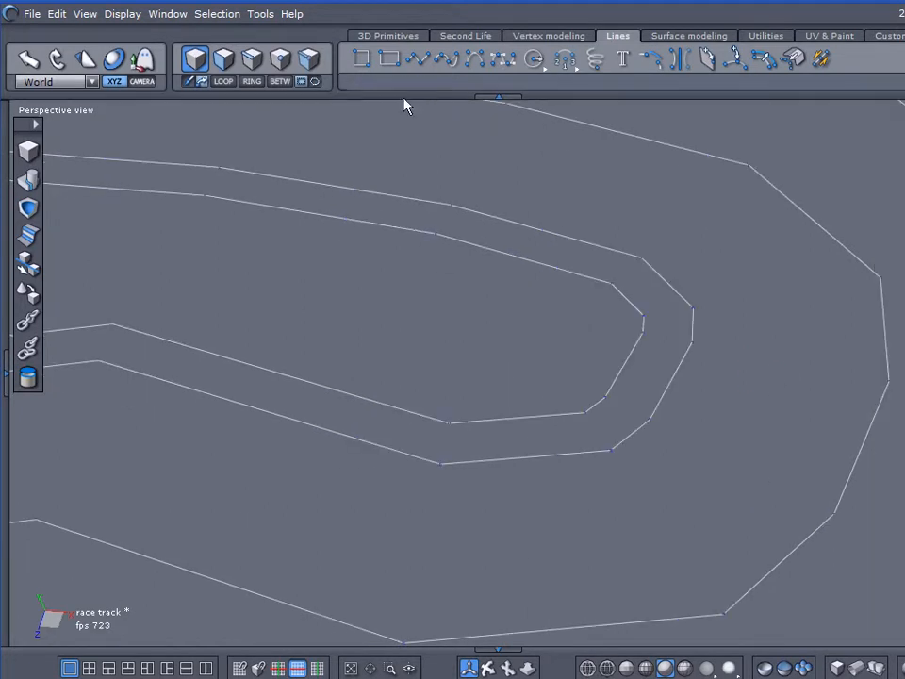
pyautogui.click(281, 60)
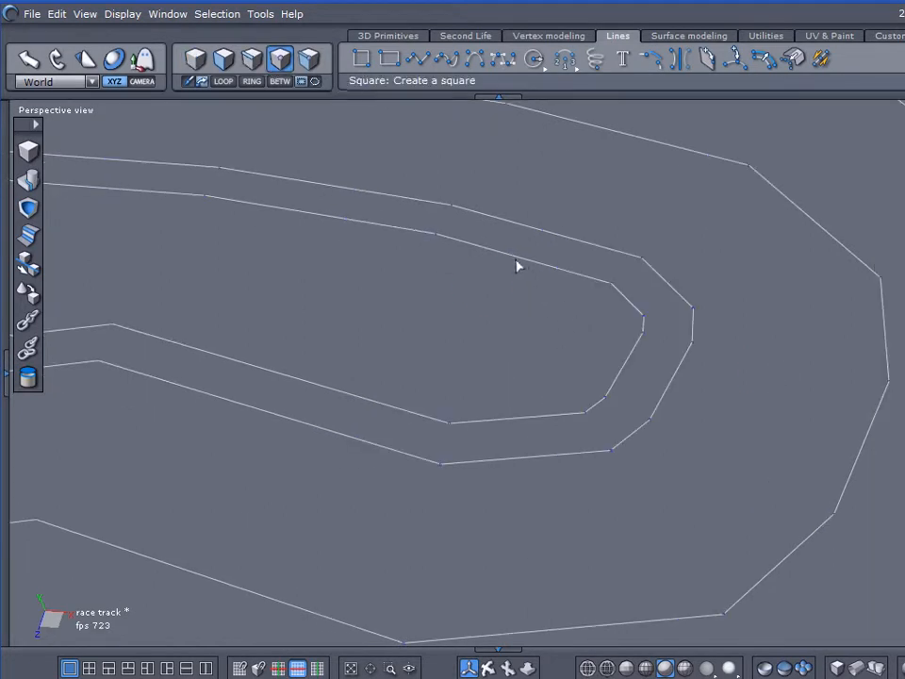
pyautogui.moveTo(505, 246); pyautogui.dragTo(687, 492)
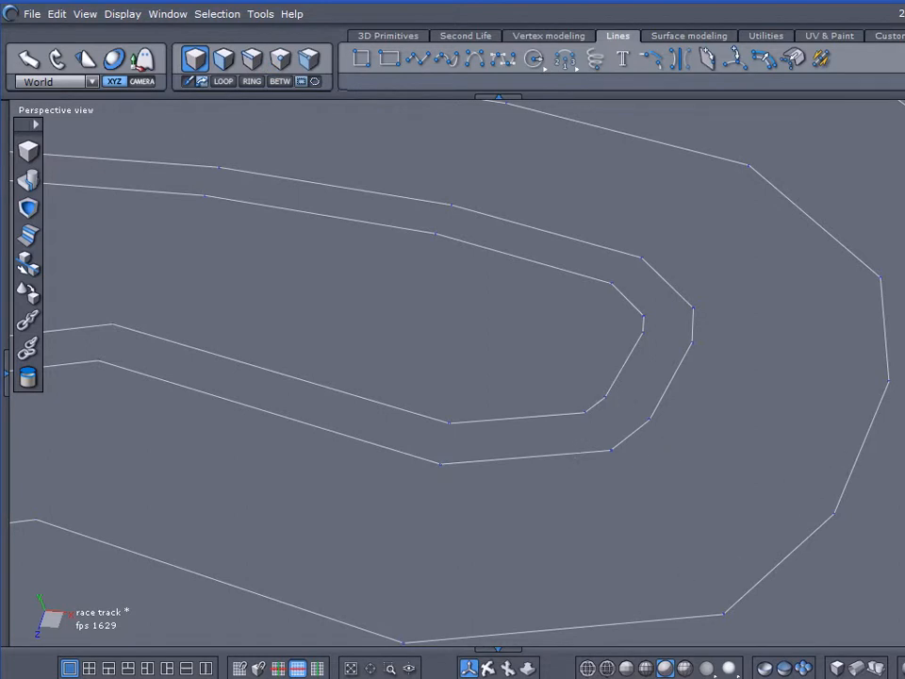
pyautogui.click(903, 374)
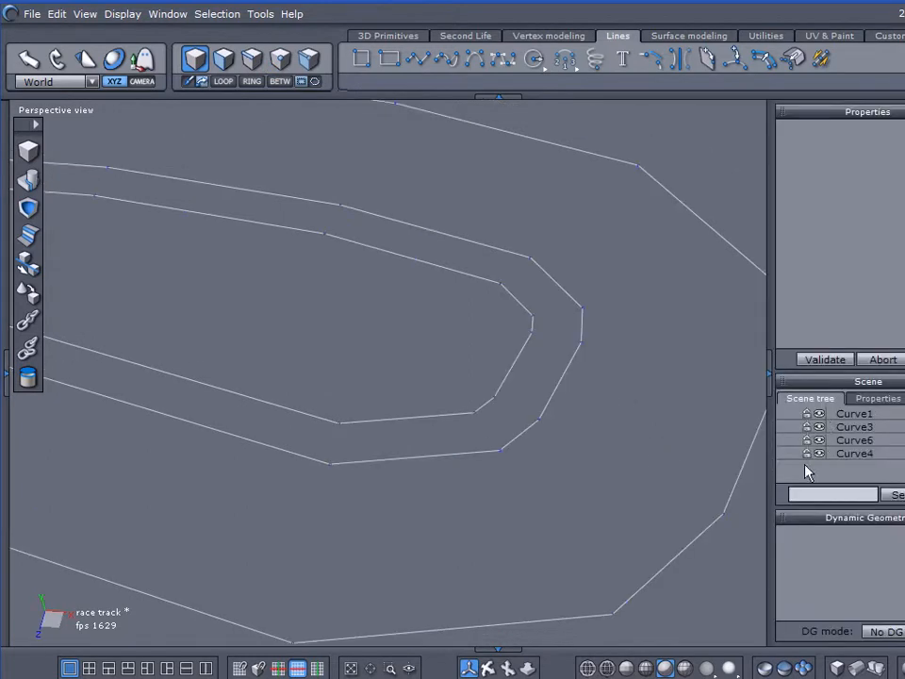
# Select Curve4 and shift the vertices at the tip of its upper arm back, widening the gap to Curve3.
pyautogui.click(826, 454)
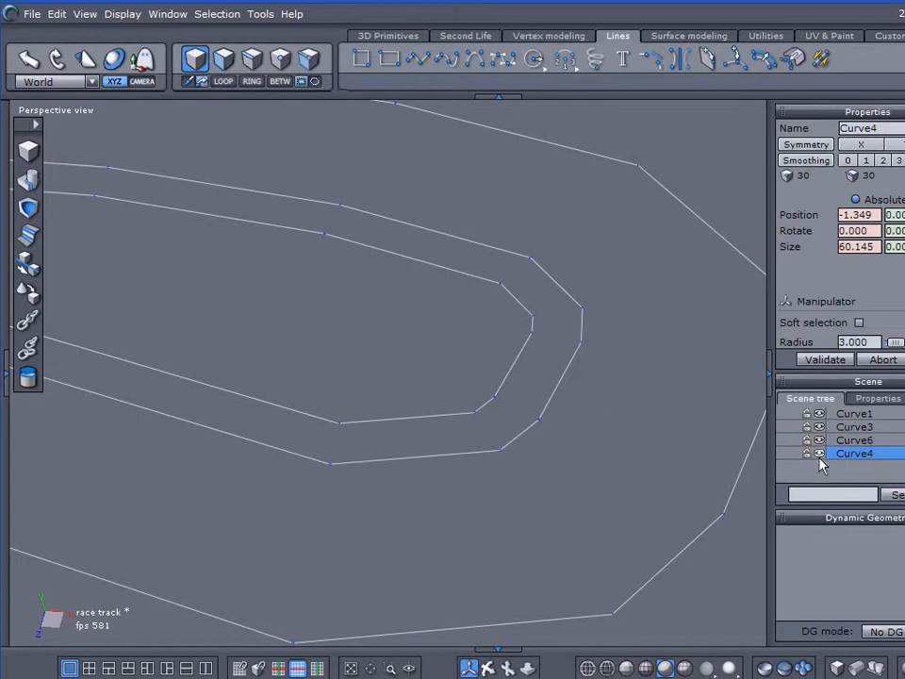
pyautogui.click(819, 453)
pyautogui.click(819, 453)
pyautogui.click(844, 454)
pyautogui.click(283, 60)
pyautogui.moveTo(401, 238); pyautogui.dragTo(637, 471)
pyautogui.moveTo(587, 354); pyautogui.dragTo(485, 343)
# Move the two vertices on the lower side of Curve4's upper-arm tip inward to smooth the transition.
pyautogui.click(333, 422)
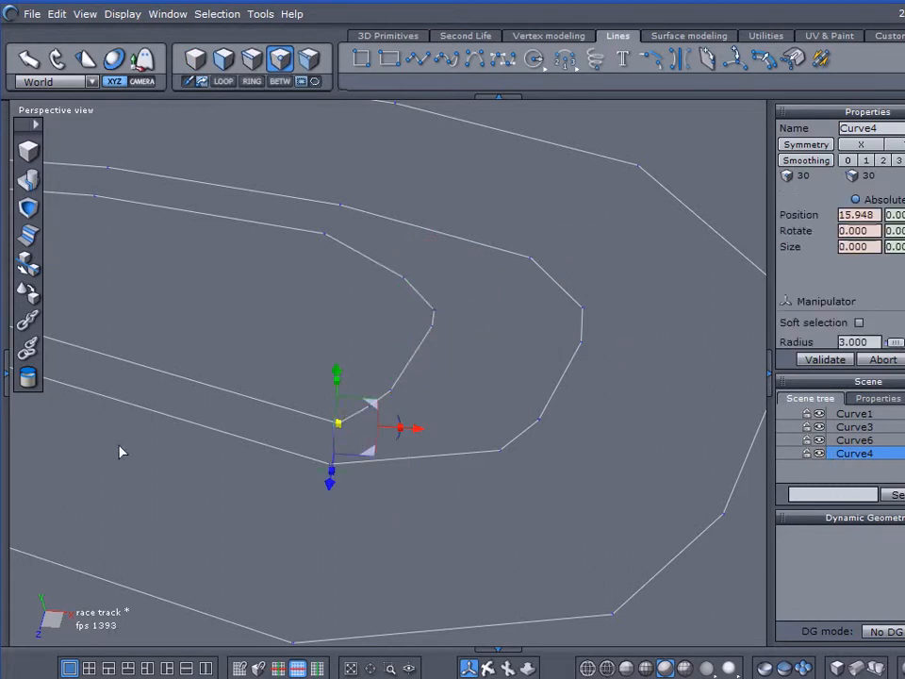
pyautogui.moveTo(304, 458); pyautogui.dragTo(337, 545, button='middle')
pyautogui.moveTo(380, 411); pyautogui.dragTo(315, 413)
pyautogui.click(338, 388)
pyautogui.moveTo(384, 378); pyautogui.dragTo(361, 403)
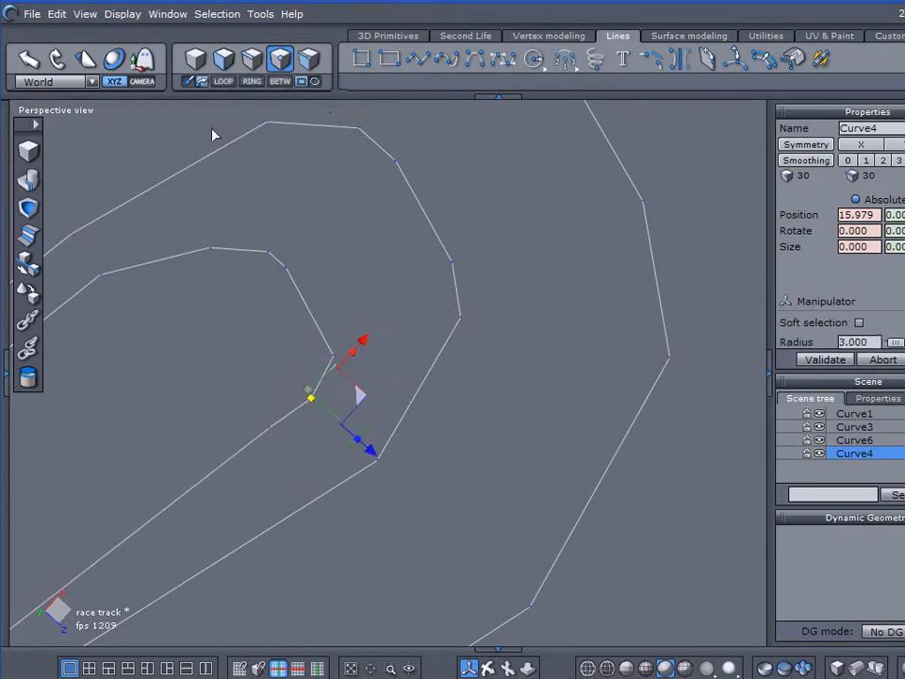
# Reposition individual vertices around the rest of Curve4's upper-arm tip to give the bend an even, rounded shape.
pyautogui.moveTo(474, 287); pyautogui.dragTo(606, 270, button='middle')
pyautogui.moveTo(555, 309); pyautogui.dragTo(593, 302, button='middle')
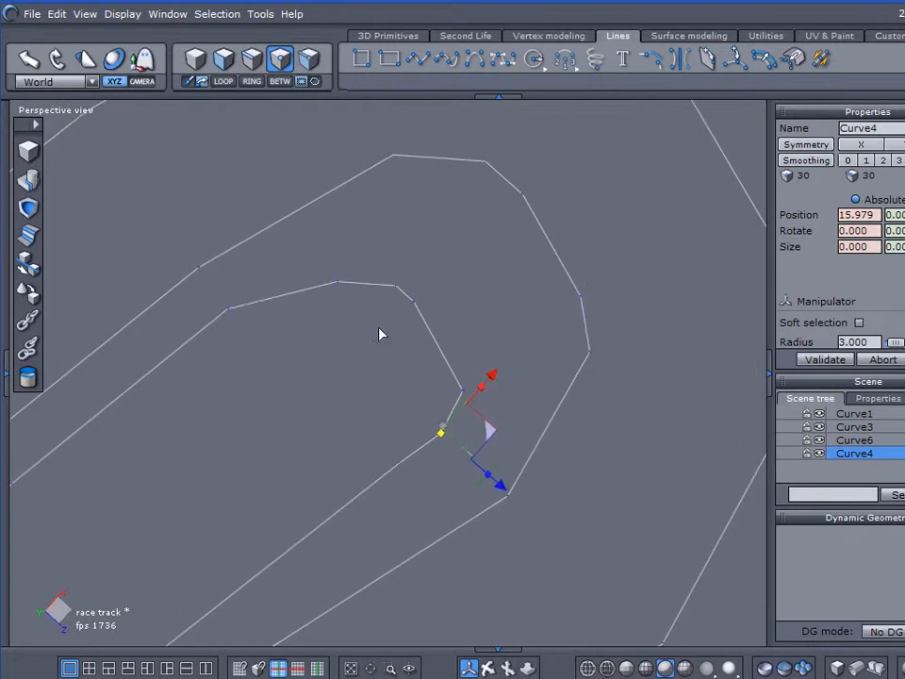
pyautogui.click(227, 315)
pyautogui.moveTo(289, 323); pyautogui.dragTo(276, 336)
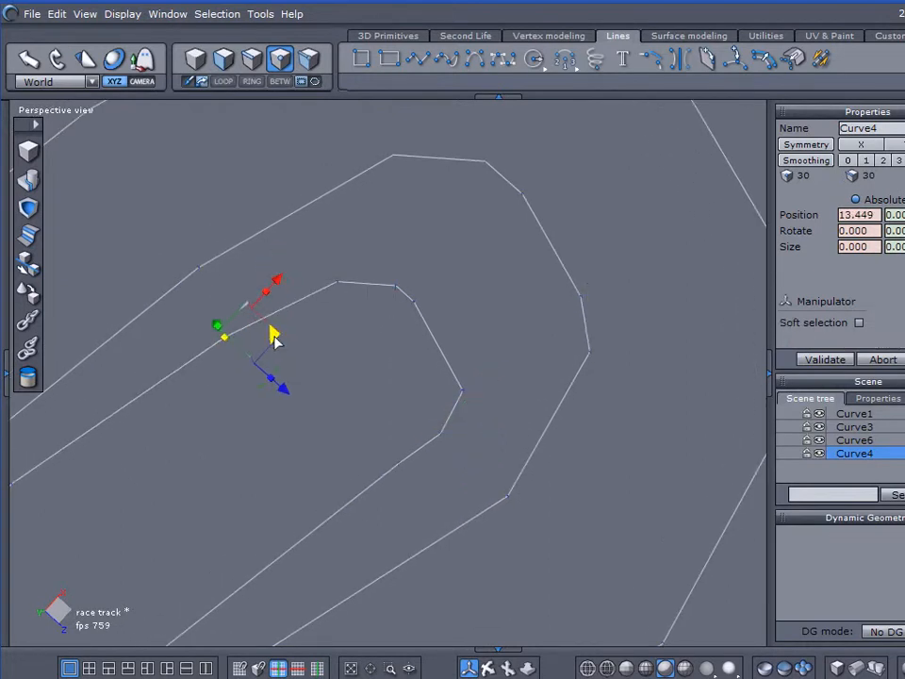
pyautogui.click(338, 282)
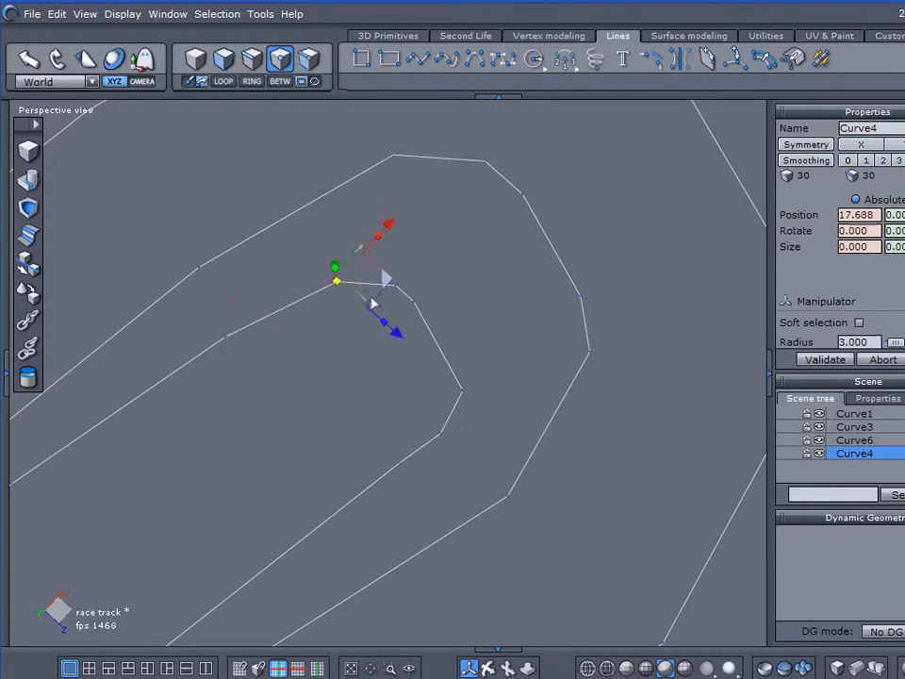
pyautogui.moveTo(383, 277); pyautogui.dragTo(356, 293)
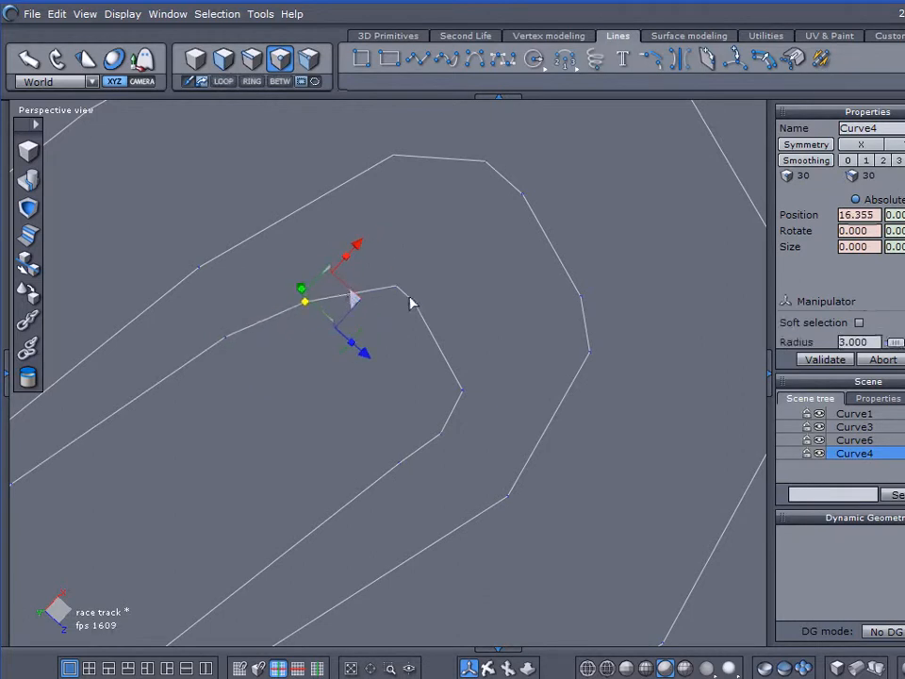
pyautogui.click(412, 299)
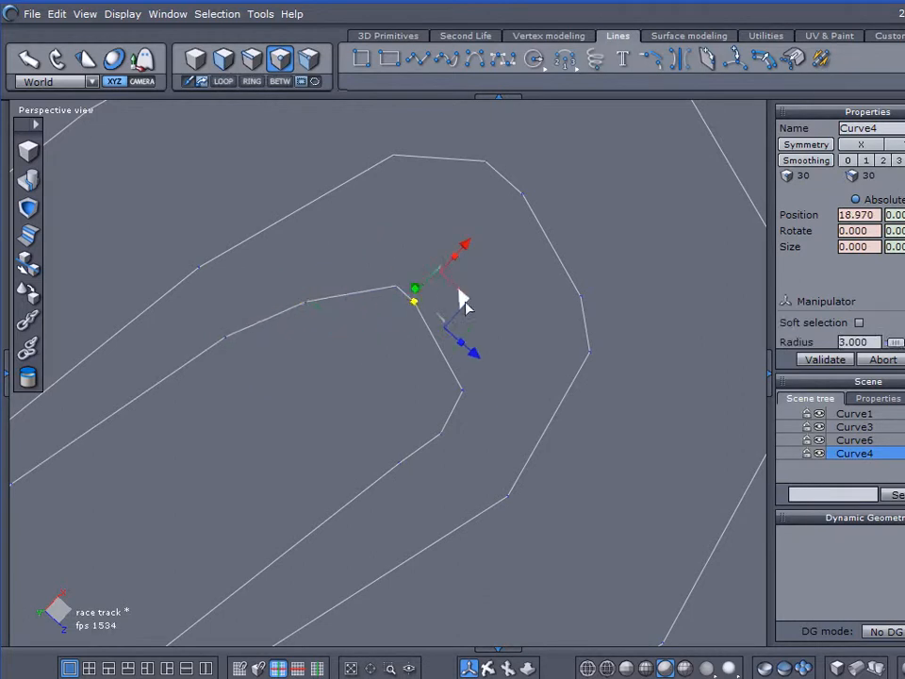
pyautogui.click(463, 390)
pyautogui.moveTo(509, 387); pyautogui.dragTo(549, 378)
# Shift the group of vertices at the tip of Curve4's lower arm inward and adjust one neighbouring vertex.
pyautogui.scroll(-3, 566, 407)
pyautogui.moveTo(589, 471); pyautogui.dragTo(343, 170, button='middle')
pyautogui.moveTo(309, 155); pyautogui.dragTo(559, 265)
pyautogui.moveTo(474, 206); pyautogui.dragTo(468, 260)
pyautogui.click(526, 318)
pyautogui.moveTo(575, 318); pyautogui.dragTo(533, 370)
# Reposition individual vertices around Curve4's lower-arm tip to form a smooth bend set back from Curve3.
pyautogui.click(293, 287)
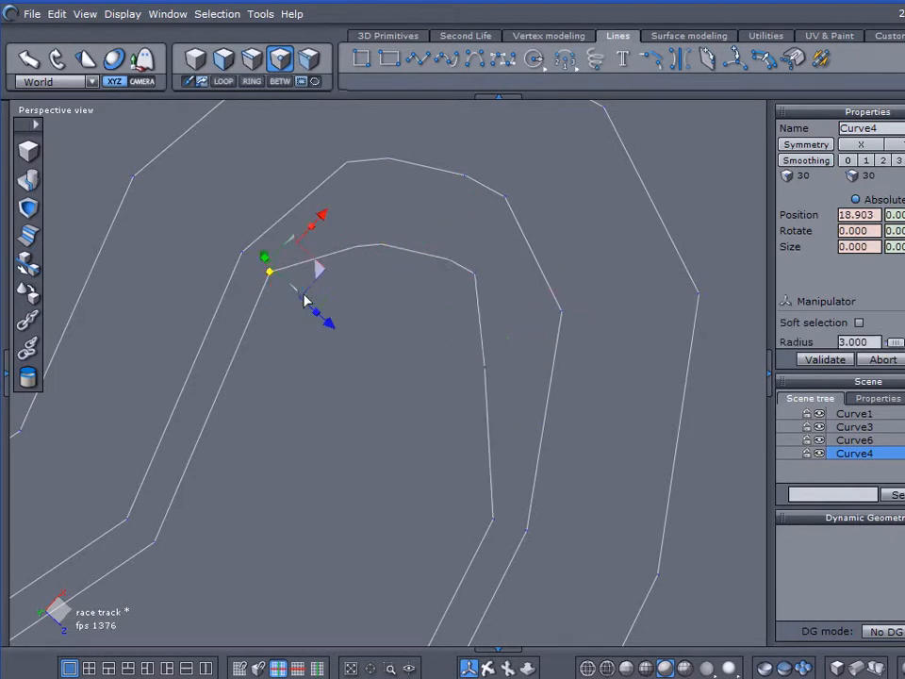
pyautogui.moveTo(320, 267); pyautogui.dragTo(345, 327)
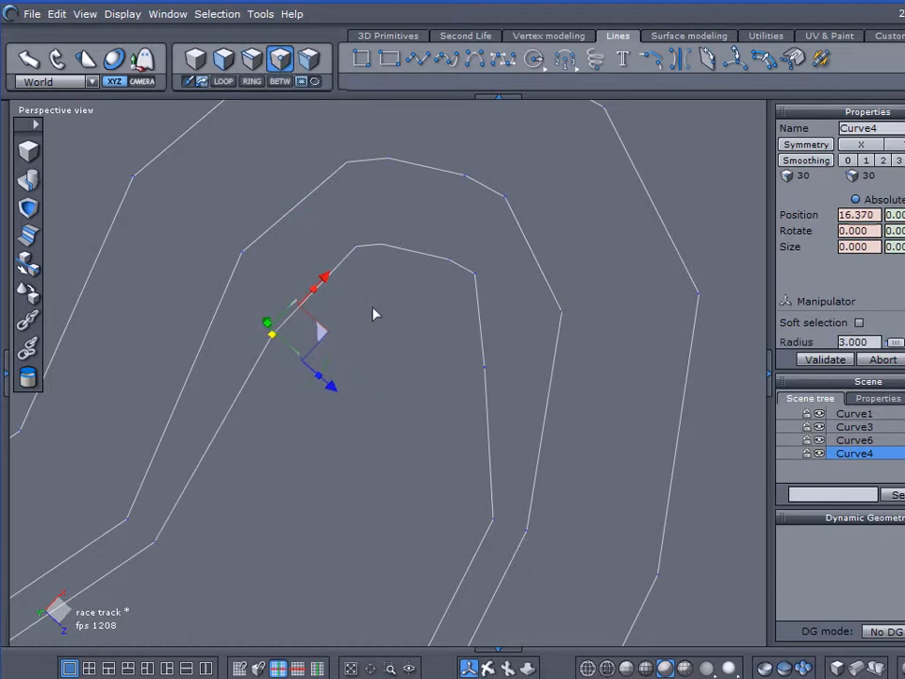
pyautogui.click(367, 266)
pyautogui.moveTo(403, 245); pyautogui.dragTo(380, 262)
pyautogui.click(382, 246)
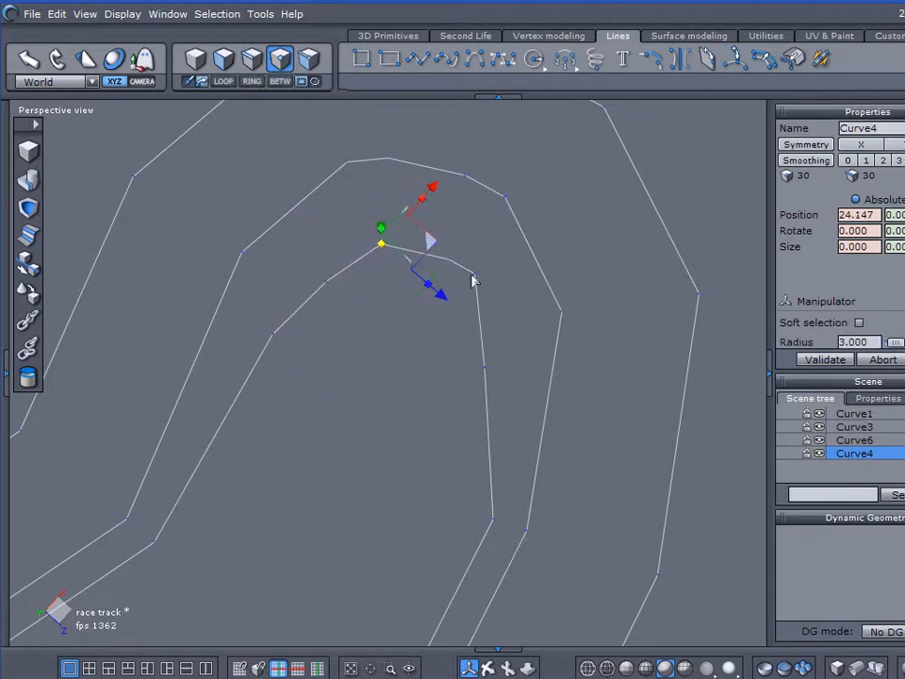
pyautogui.click(486, 286)
pyautogui.moveTo(525, 273); pyautogui.dragTo(533, 298)
pyautogui.click(499, 372)
pyautogui.moveTo(530, 360); pyautogui.dragTo(536, 395)
# Create a ruled surface connecting Curve4, Curve3, Curve1 and Curve6 from the innermost to the outermost, and validate it.
pyautogui.scroll(-5, 378, 322)
pyautogui.moveTo(410, 320); pyautogui.dragTo(490, 358, button='right')
pyautogui.scroll(3, 377, 279)
pyautogui.moveTo(516, 314); pyautogui.dragTo(524, 371, button='right')
pyautogui.moveTo(524, 319)
pyautogui.mouseDown(button='right')
pyautogui.moveTo(547, 329)
pyautogui.moveTo(548, 288)
pyautogui.moveTo(545, 317)
pyautogui.moveTo(532, 308)
pyautogui.mouseUp(button='right')
pyautogui.click(701, 38)
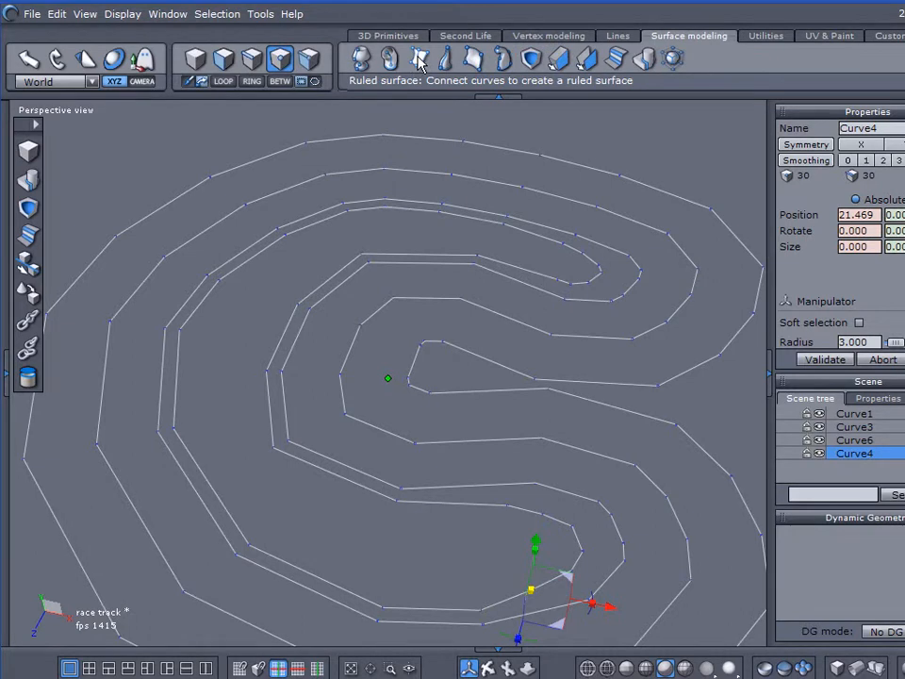
pyautogui.click(421, 59)
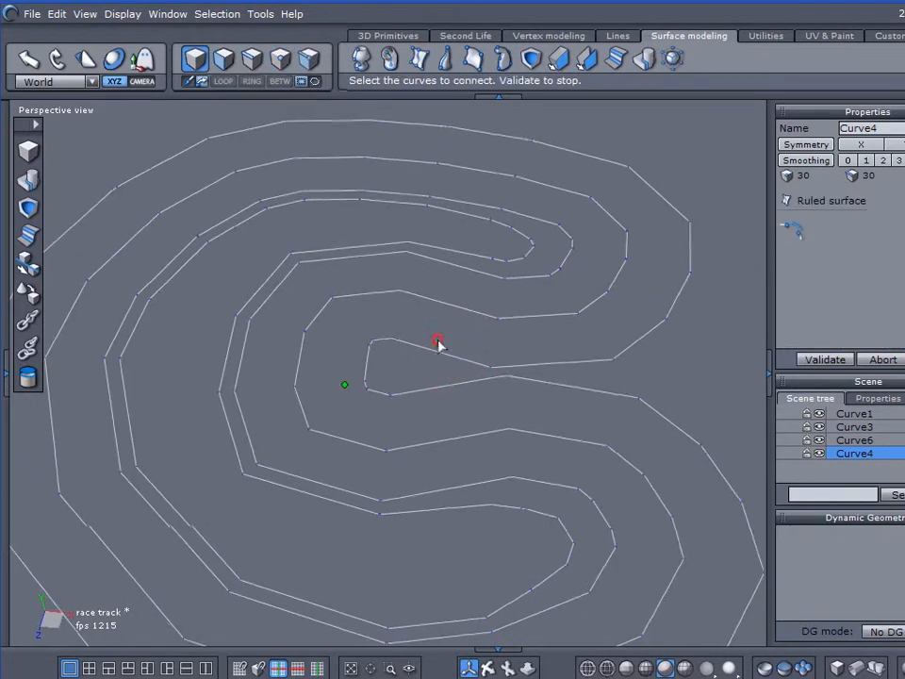
pyautogui.moveTo(448, 351); pyautogui.dragTo(454, 325, button='right')
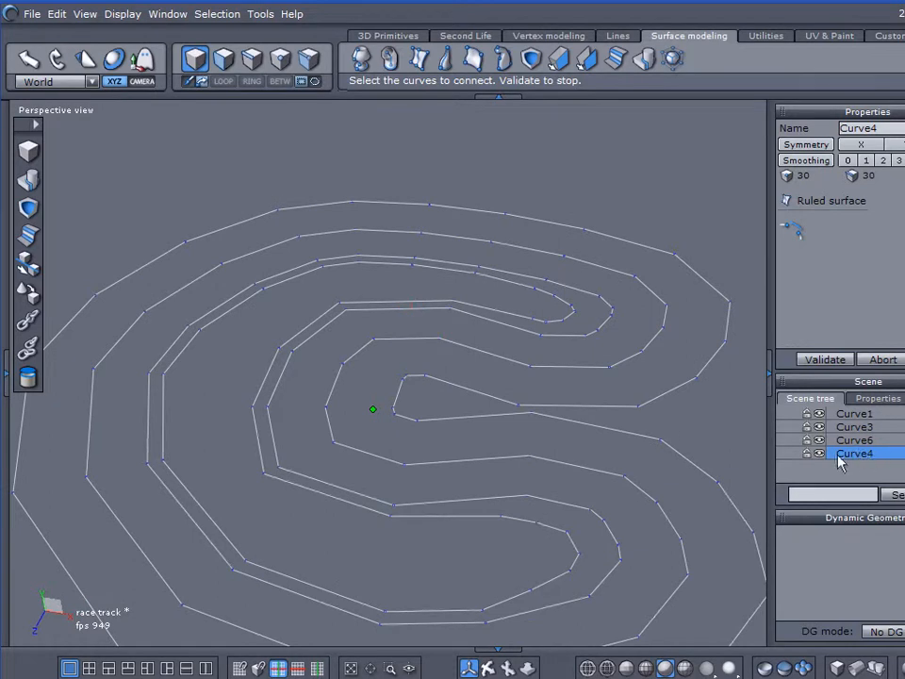
pyautogui.click(564, 319)
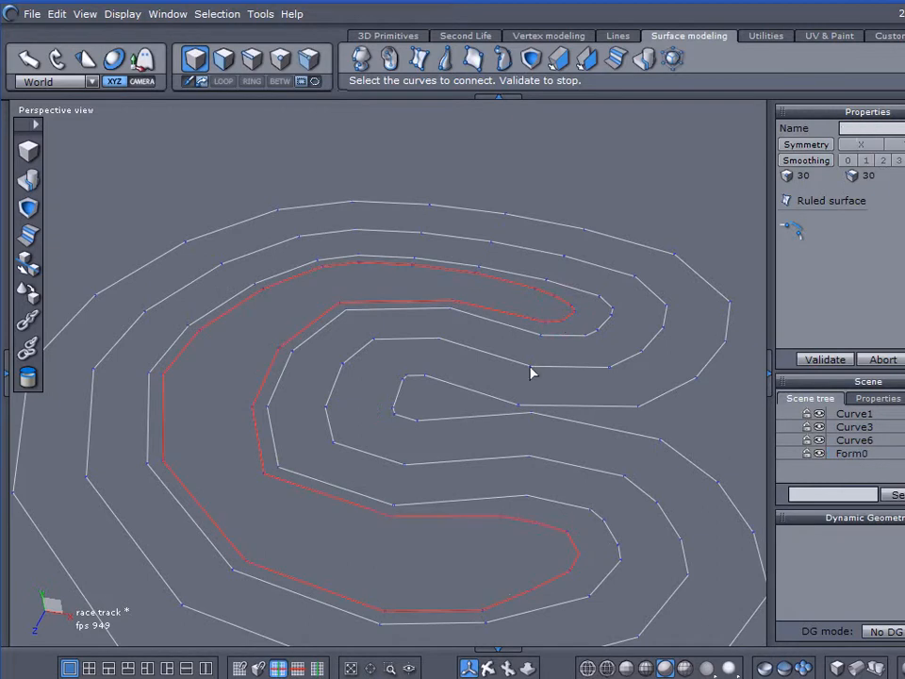
pyautogui.click(600, 330)
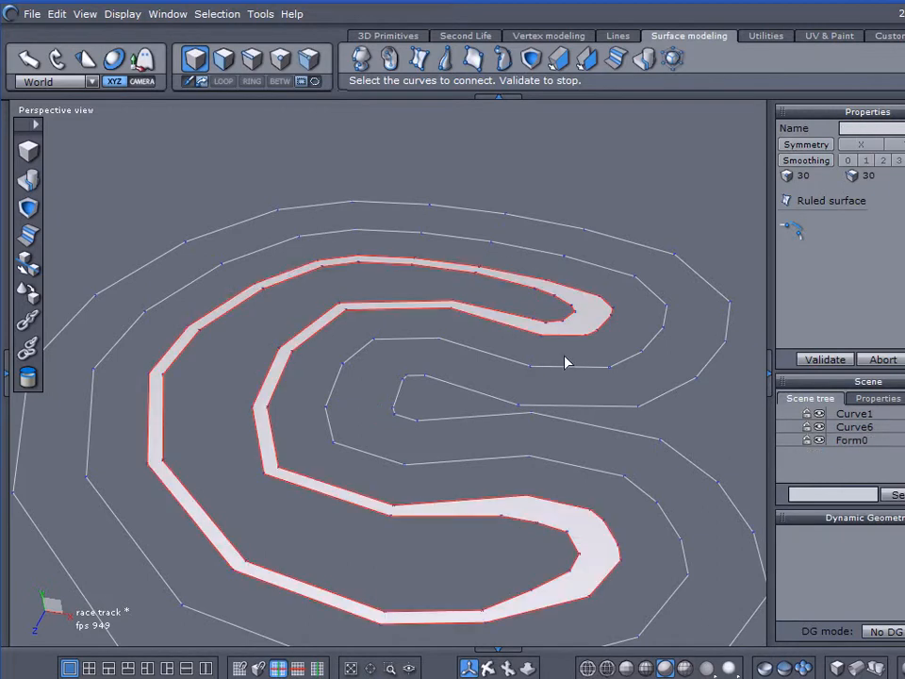
pyautogui.click(651, 345)
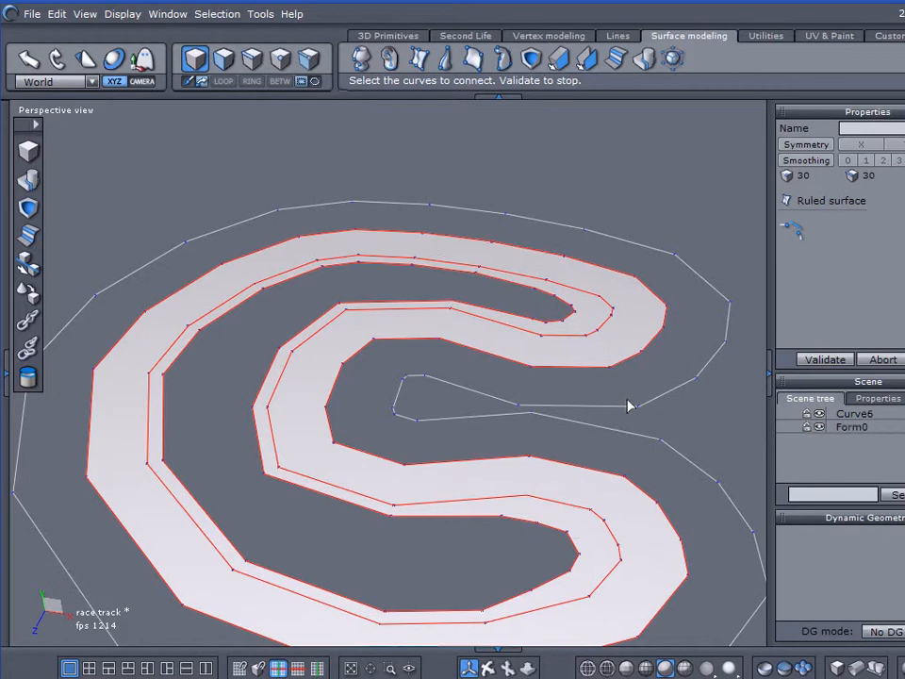
pyautogui.click(718, 353)
pyautogui.click(824, 360)
# Select the complete loop of faces that forms the middle road strip of the ruled surface.
pyautogui.moveTo(589, 400); pyautogui.dragTo(551, 356, button='middle')
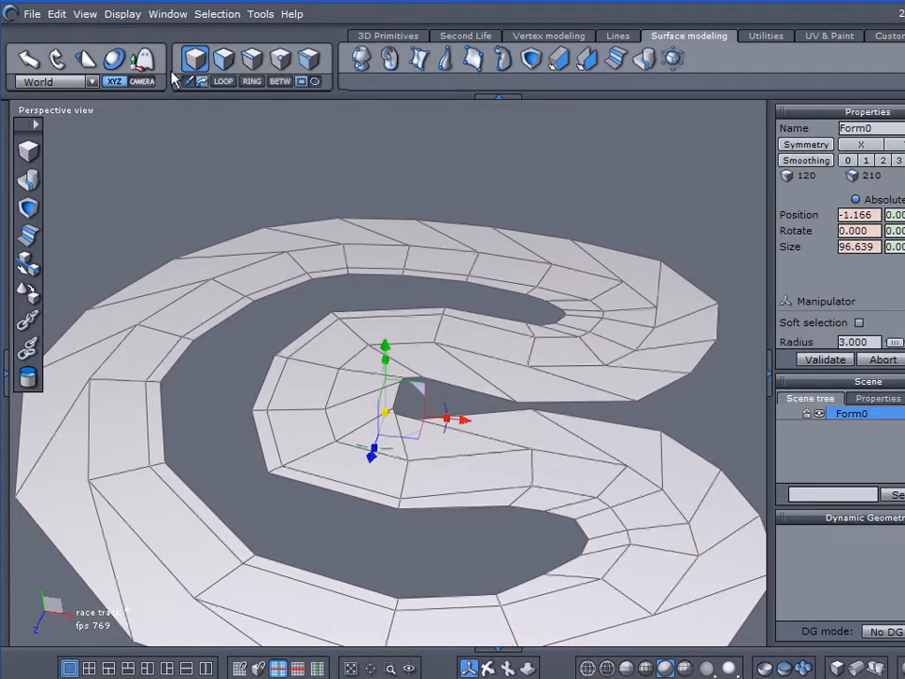
pyautogui.click(224, 59)
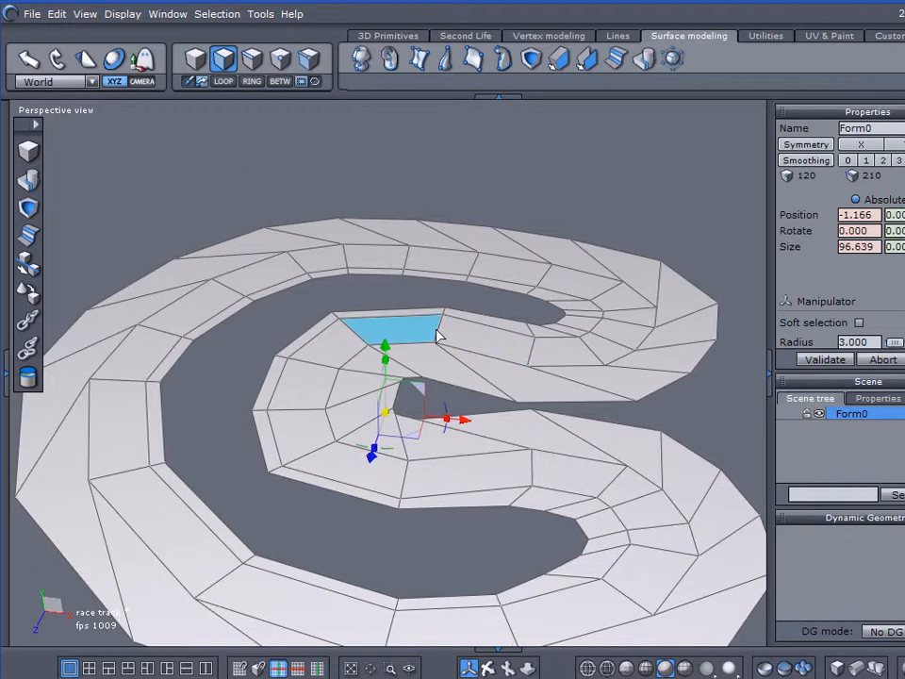
pyautogui.click(436, 334)
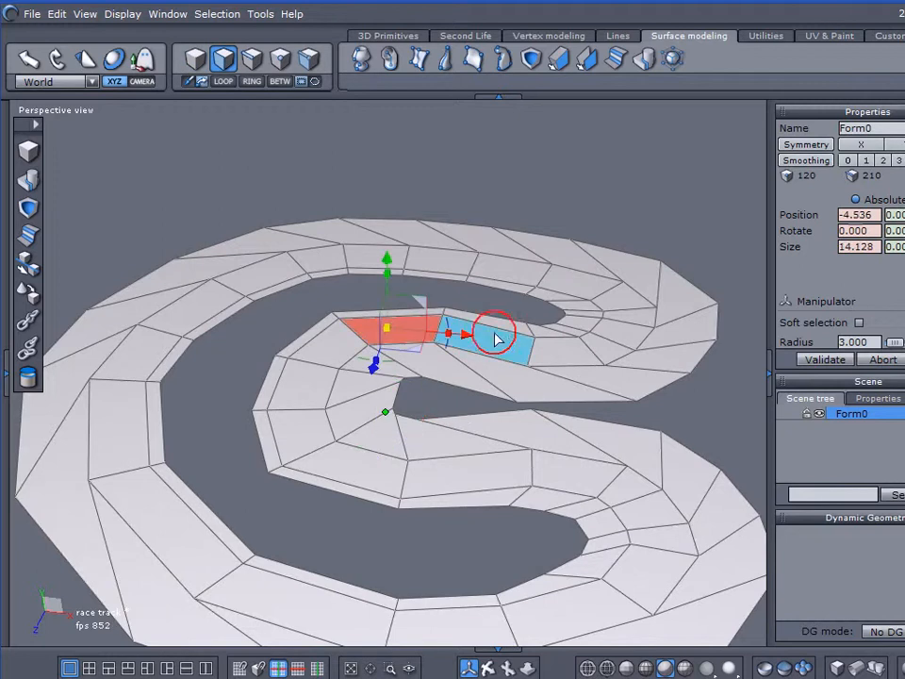
pyautogui.click(223, 81)
pyautogui.moveTo(586, 383); pyautogui.dragTo(605, 424, button='middle')
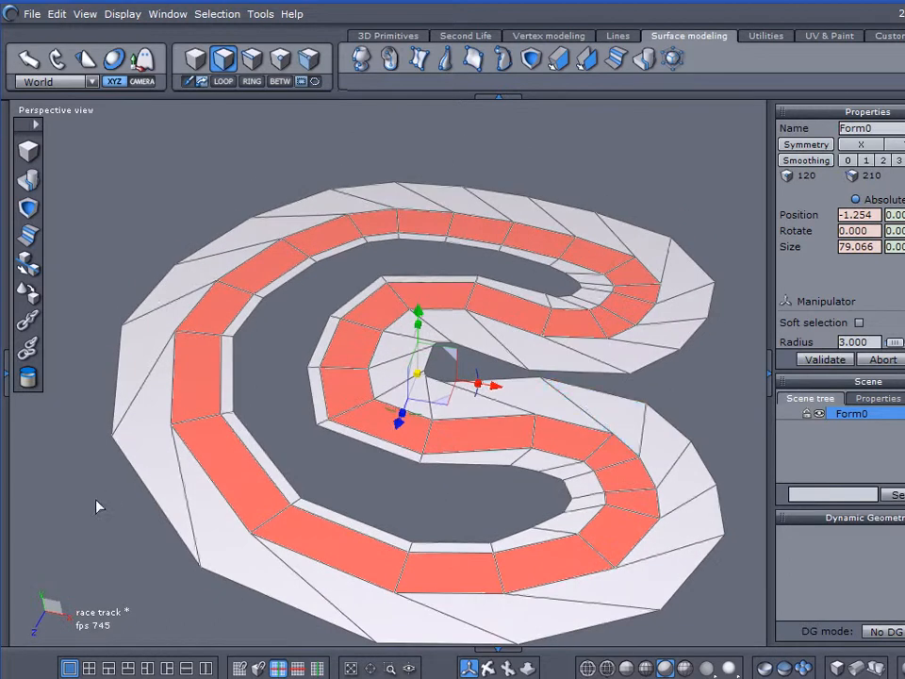
# Create a shading domain from the selected road faces and rename it "track".
pyautogui.click(6, 375)
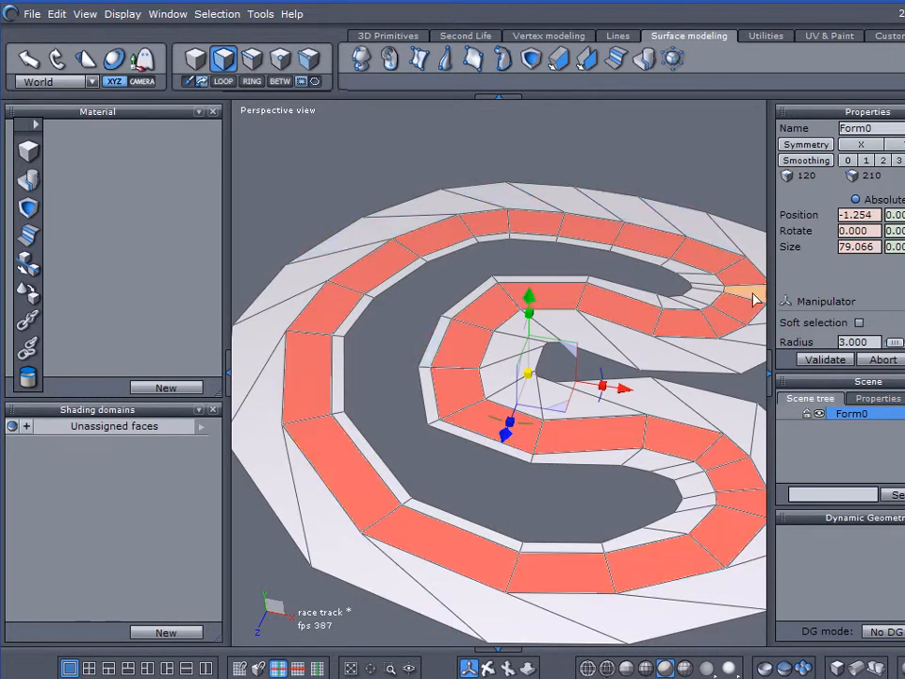
pyautogui.click(179, 635)
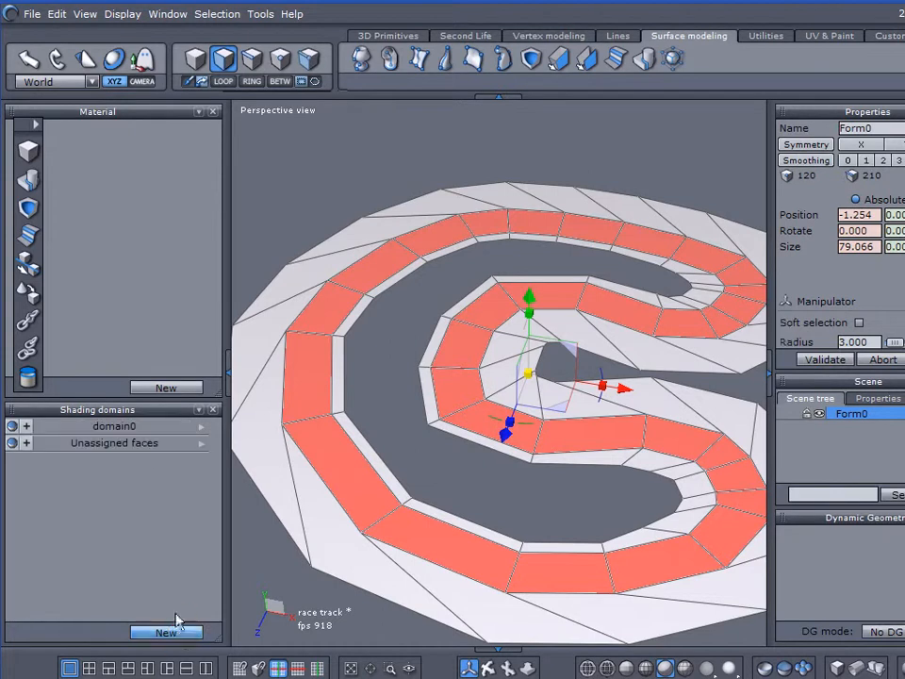
pyautogui.click(204, 428)
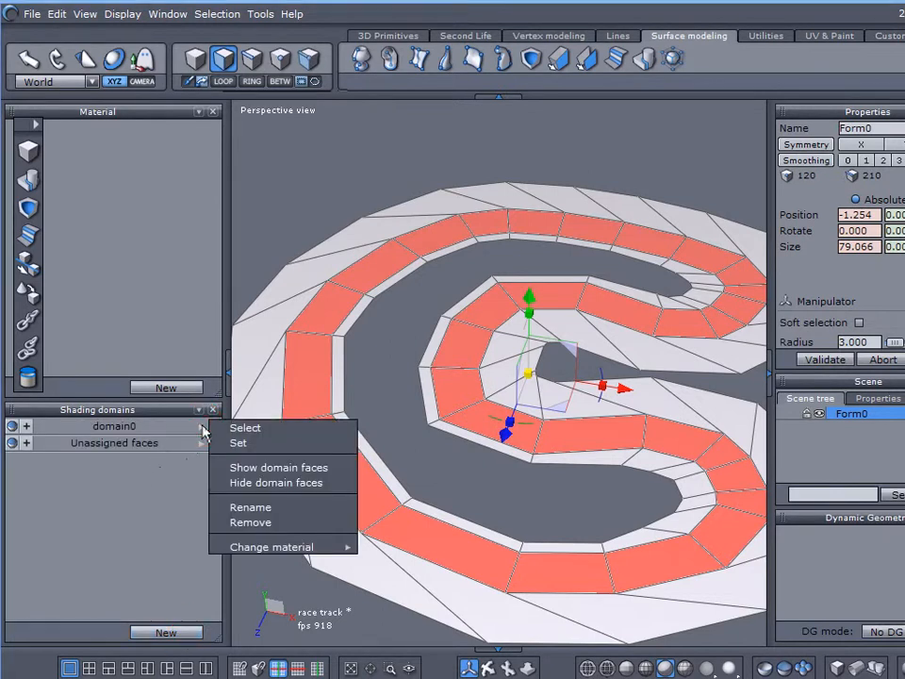
pyautogui.click(259, 508)
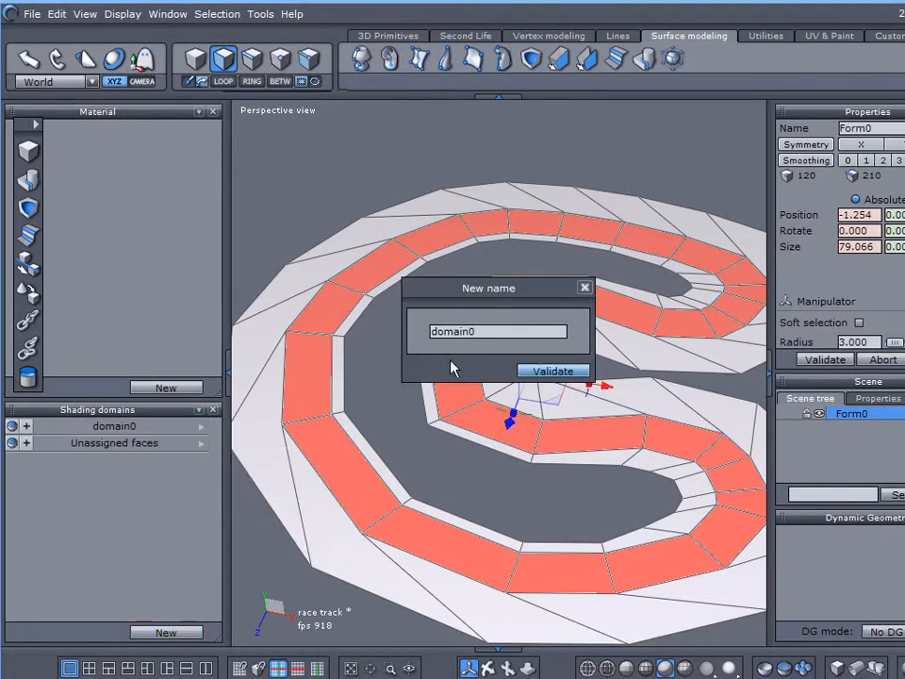
pyautogui.write('track')
pyautogui.click(552, 370)
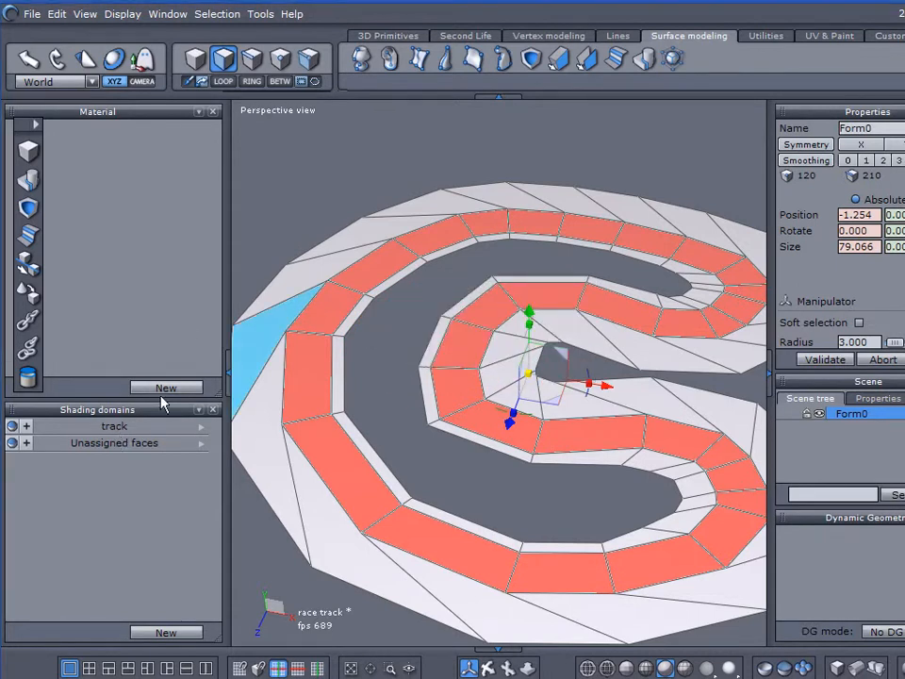
# Create a new material for the track domain, give it a darker grey-blue colour, and deselect the faces.
pyautogui.click(166, 387)
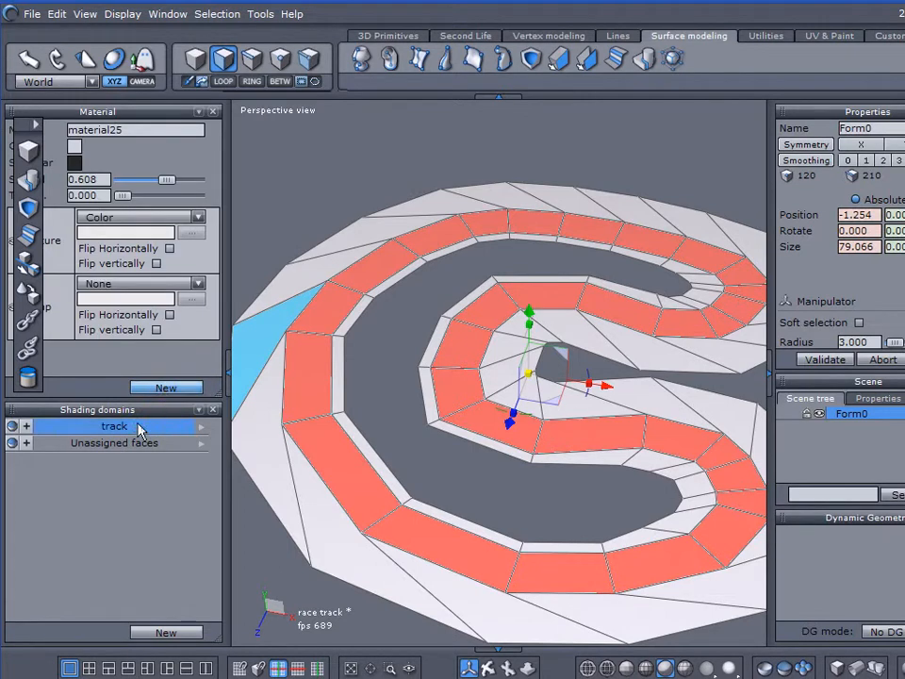
pyautogui.click(73, 148)
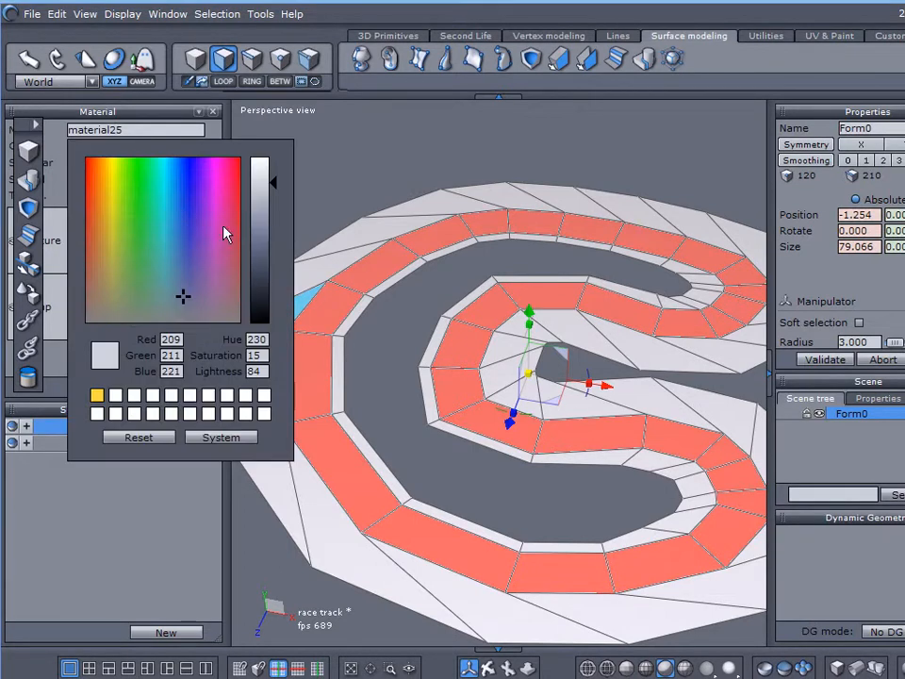
pyautogui.click(264, 240)
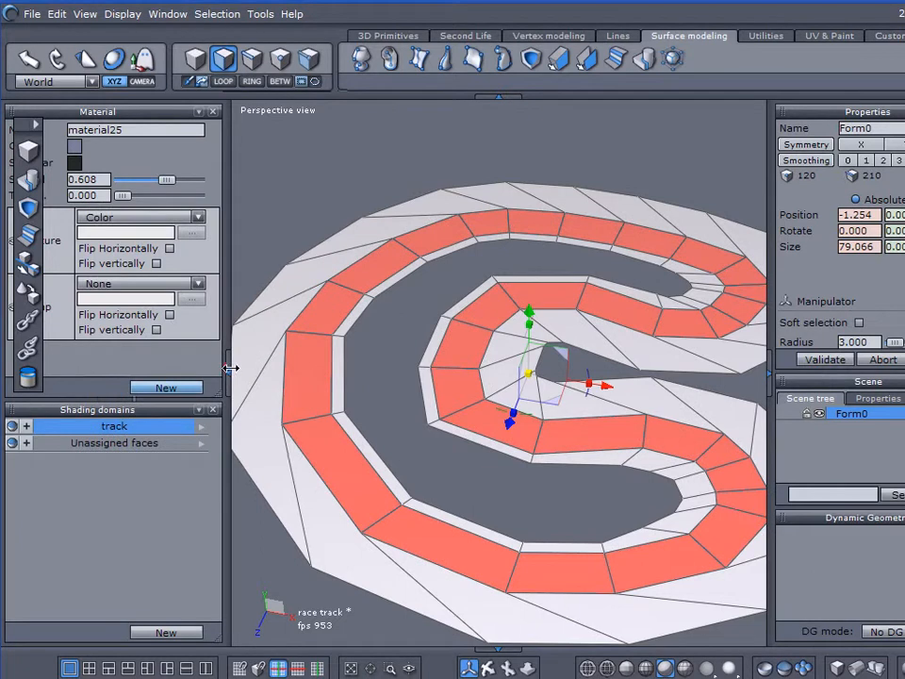
pyautogui.click(230, 368)
pyautogui.click(147, 198)
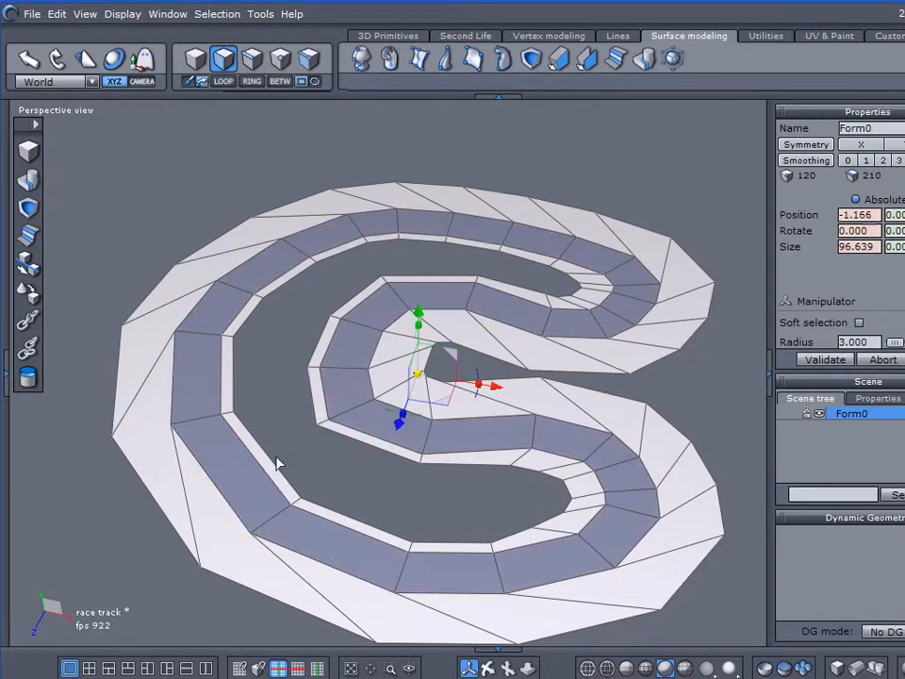
# Select the full edge loop where the coloured road strip meets the white inner border.
pyautogui.moveTo(260, 462); pyautogui.dragTo(321, 301, button='middle')
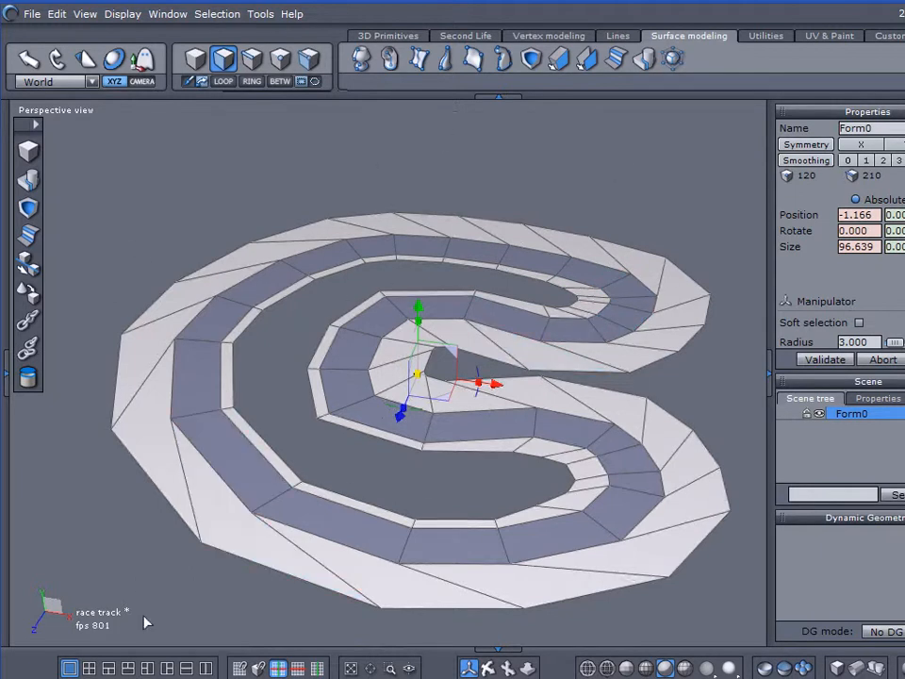
pyautogui.moveTo(338, 359); pyautogui.dragTo(396, 384, button='middle')
pyautogui.scroll(3, 341, 323)
pyautogui.scroll(-2, 341, 318)
pyautogui.moveTo(341, 319); pyautogui.dragTo(369, 391, button='middle')
pyautogui.scroll(2, 458, 241)
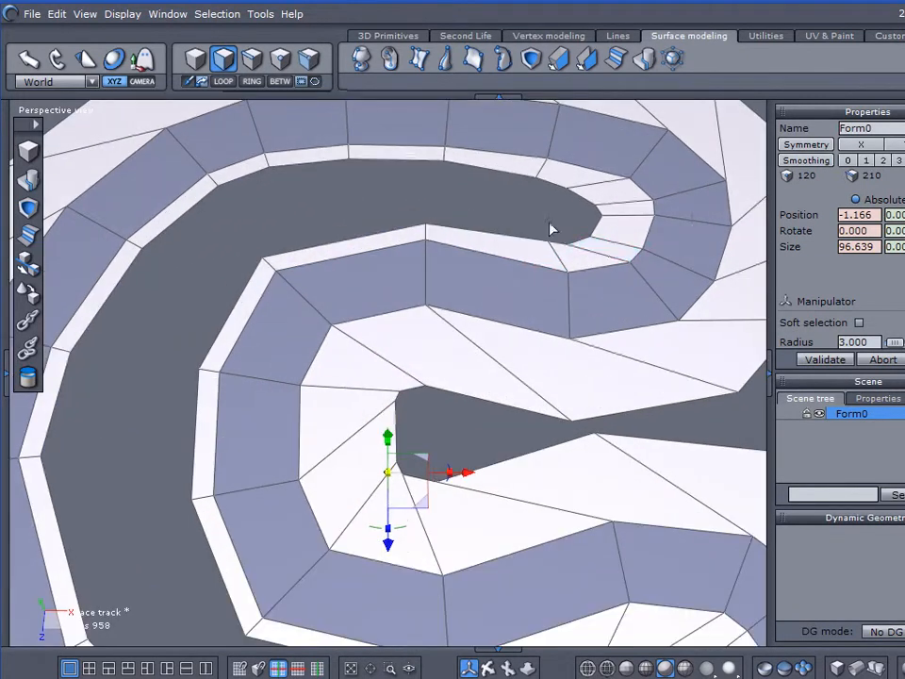
pyautogui.click(251, 60)
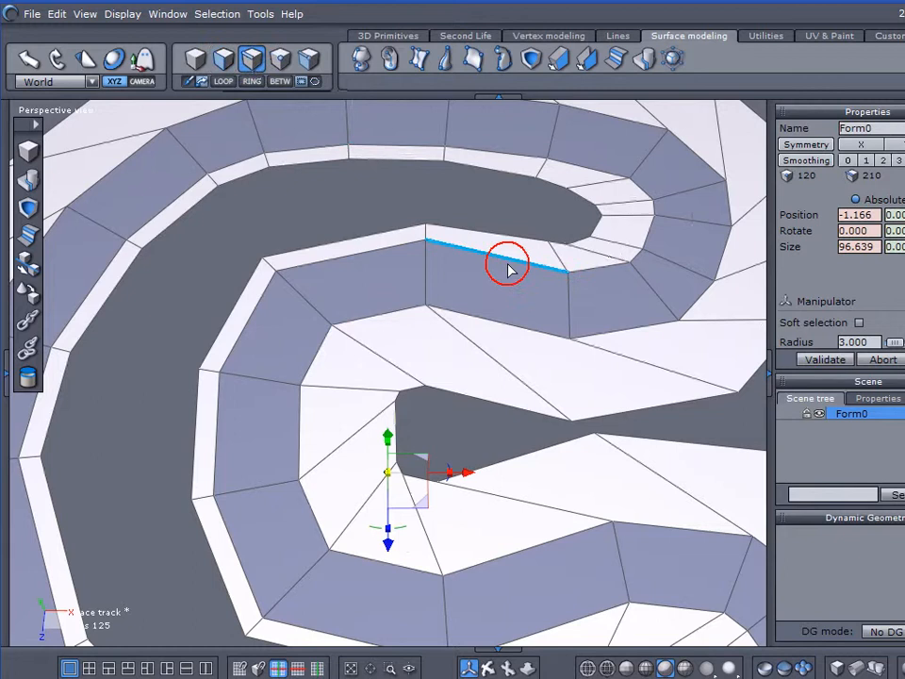
pyautogui.click(598, 268)
pyautogui.click(224, 82)
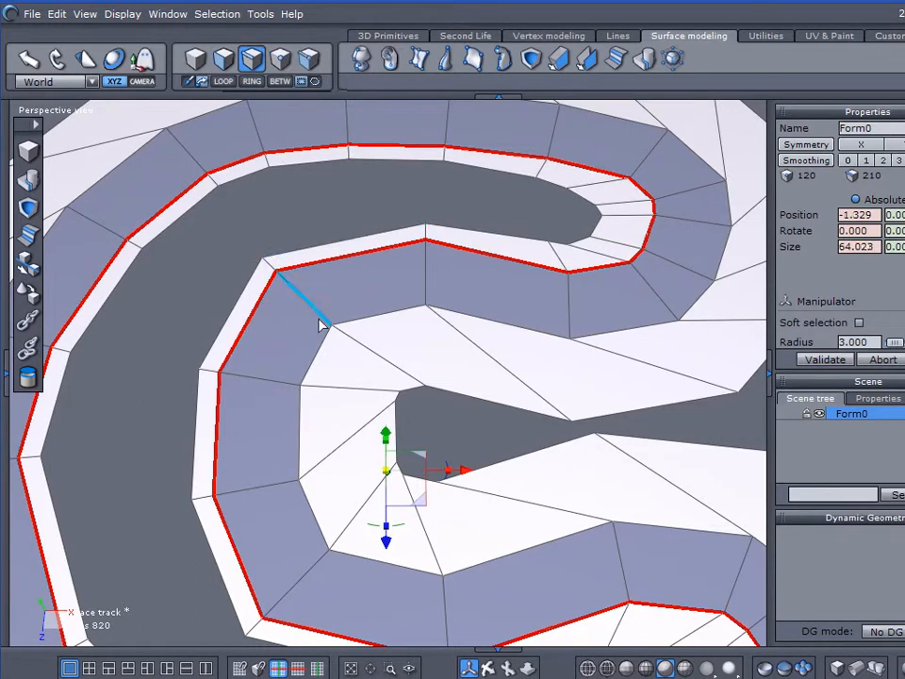
# Extract the selected edge loop along the surface, placing the new loop roughly midway across the white inner border.
pyautogui.moveTo(334, 298); pyautogui.dragTo(336, 276, button='middle')
pyautogui.scroll(2, 396, 198)
pyautogui.click(528, 37)
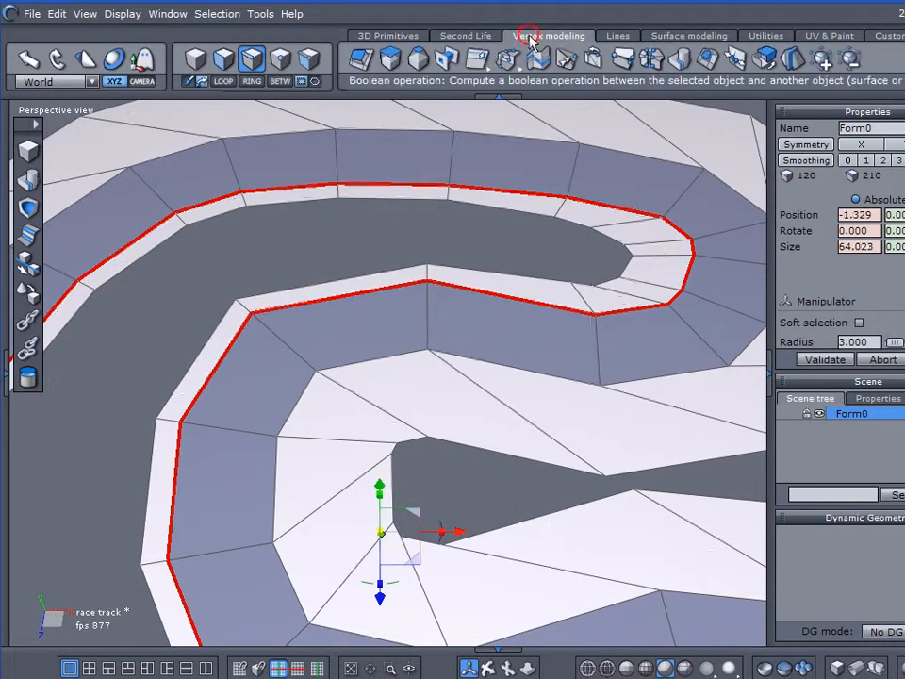
pyautogui.click(478, 58)
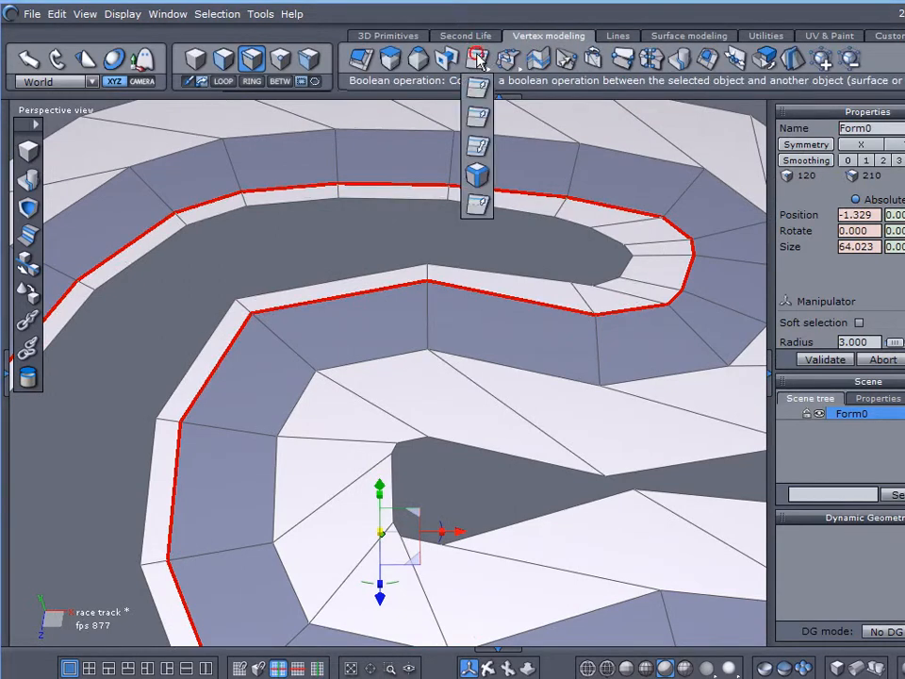
pyautogui.click(477, 117)
pyautogui.moveTo(323, 454); pyautogui.dragTo(323, 283, button='middle')
pyautogui.moveTo(596, 468); pyautogui.dragTo(549, 135, button='middle')
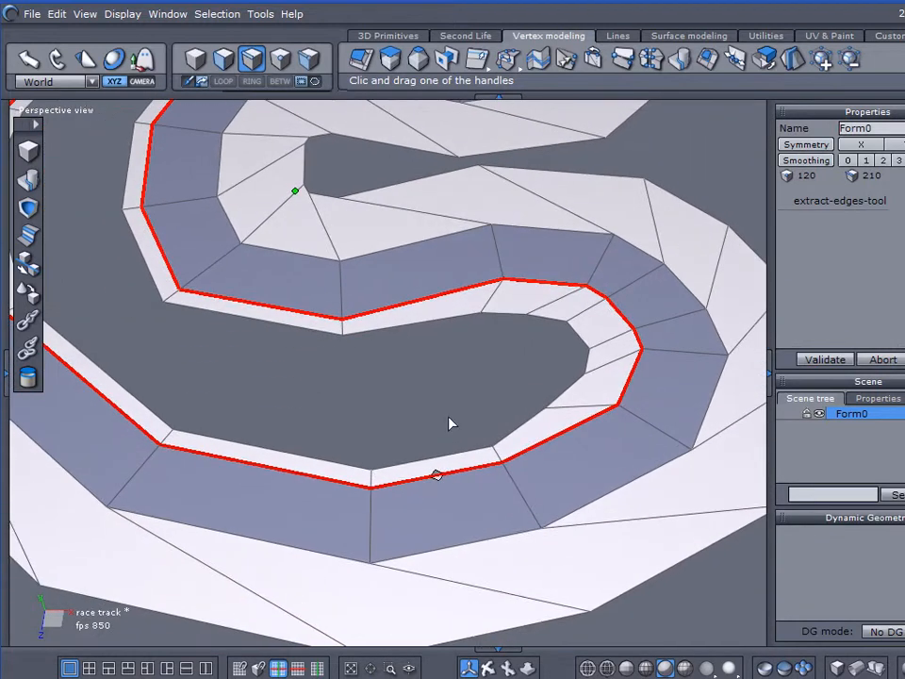
pyautogui.scroll(2, 430, 424)
pyautogui.moveTo(442, 503); pyautogui.dragTo(449, 491)
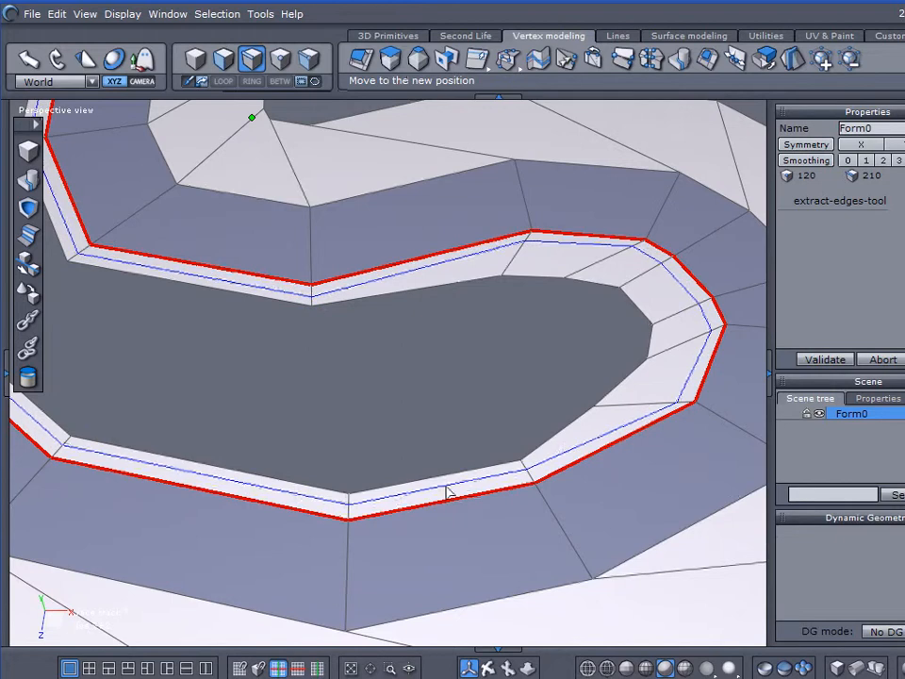
pyautogui.click(445, 487)
# Adjust one vertex of the new inner edge loop at the upper-arm bend so its spacing from the road is more even.
pyautogui.scroll(-1, 571, 179)
pyautogui.scroll(1, 571, 180)
pyautogui.moveTo(572, 179); pyautogui.dragTo(623, 375, button='middle')
pyautogui.scroll(-1, 623, 375)
pyautogui.scroll(-3, 623, 358)
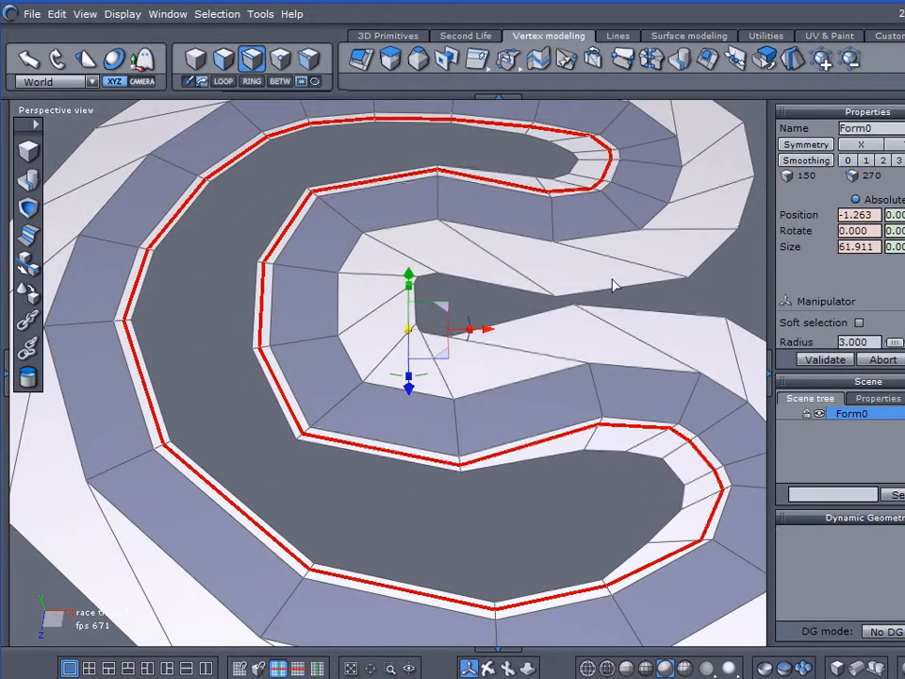
pyautogui.moveTo(622, 305); pyautogui.dragTo(525, 356, button='middle')
pyautogui.moveTo(525, 356); pyautogui.dragTo(434, 511, button='right')
pyautogui.scroll(2, 687, 178)
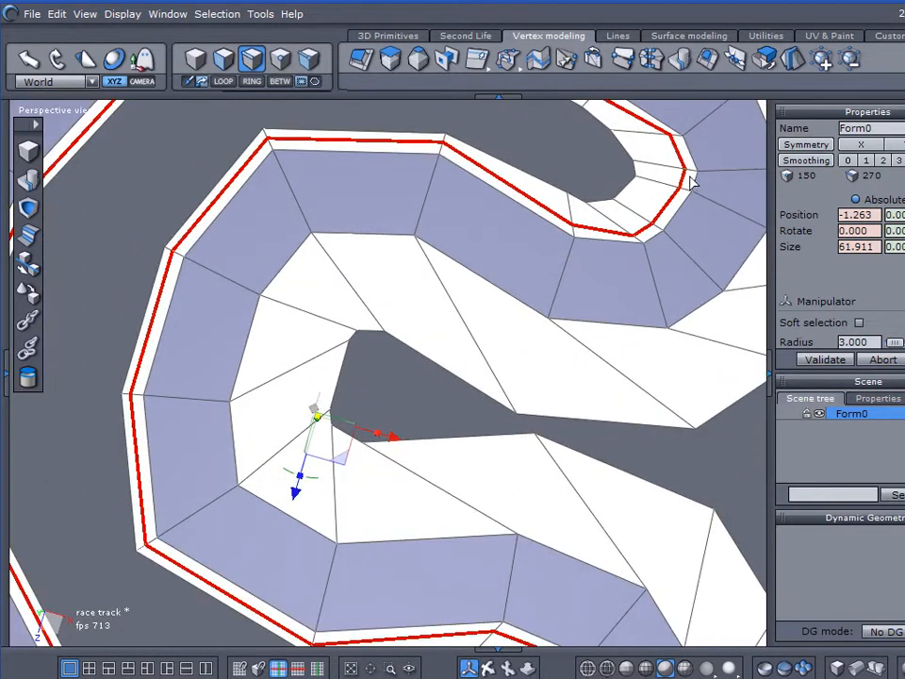
pyautogui.moveTo(601, 357); pyautogui.dragTo(488, 464, button='middle')
pyautogui.scroll(2, 509, 275)
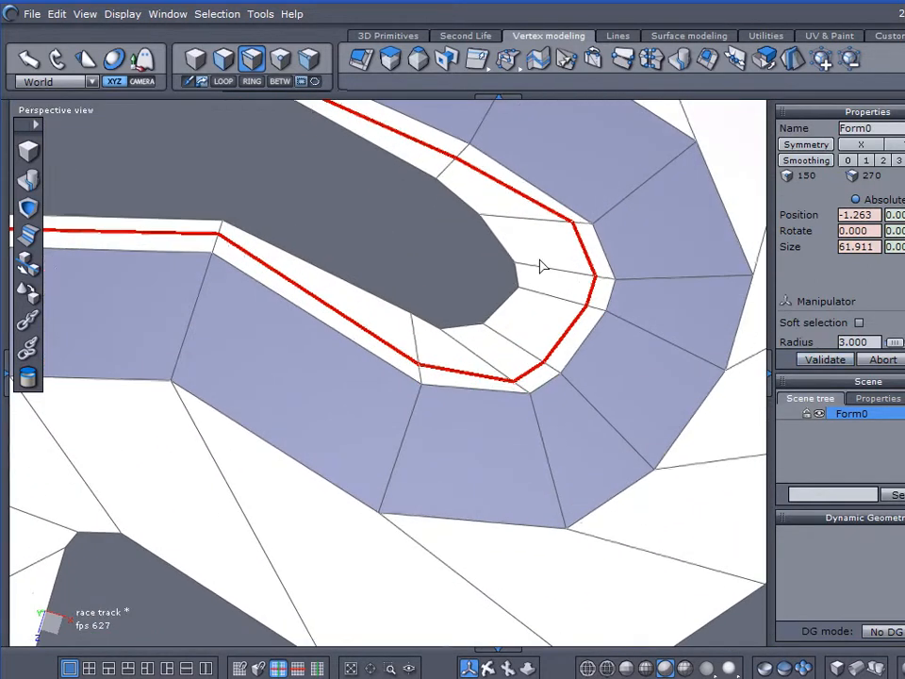
pyautogui.click(279, 61)
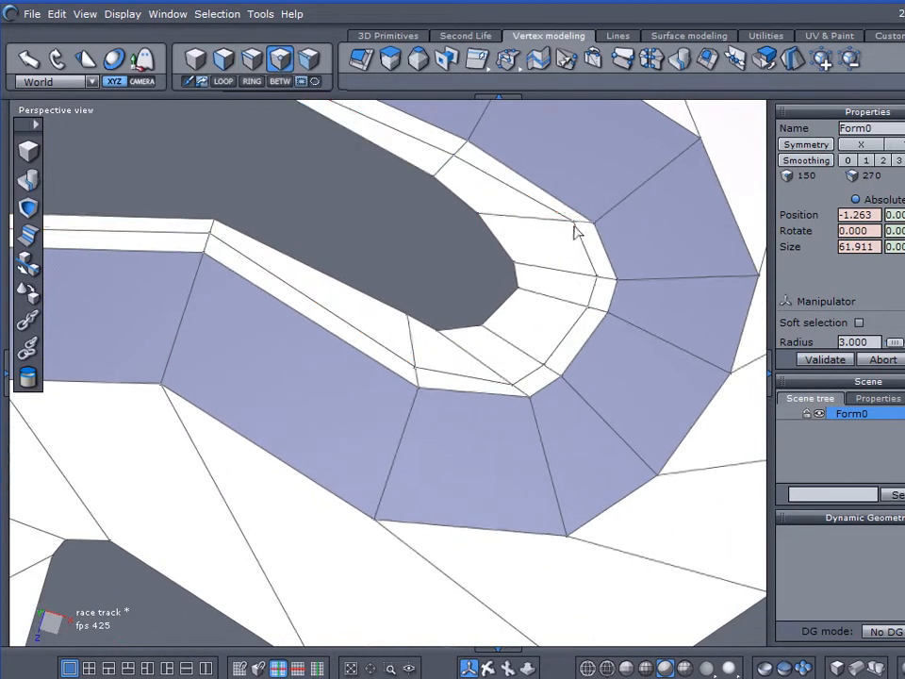
pyautogui.click(571, 226)
pyautogui.moveTo(601, 271)
pyautogui.mouseDown()
pyautogui.moveTo(585, 277)
pyautogui.moveTo(583, 270)
pyautogui.moveTo(596, 278)
pyautogui.mouseUp()
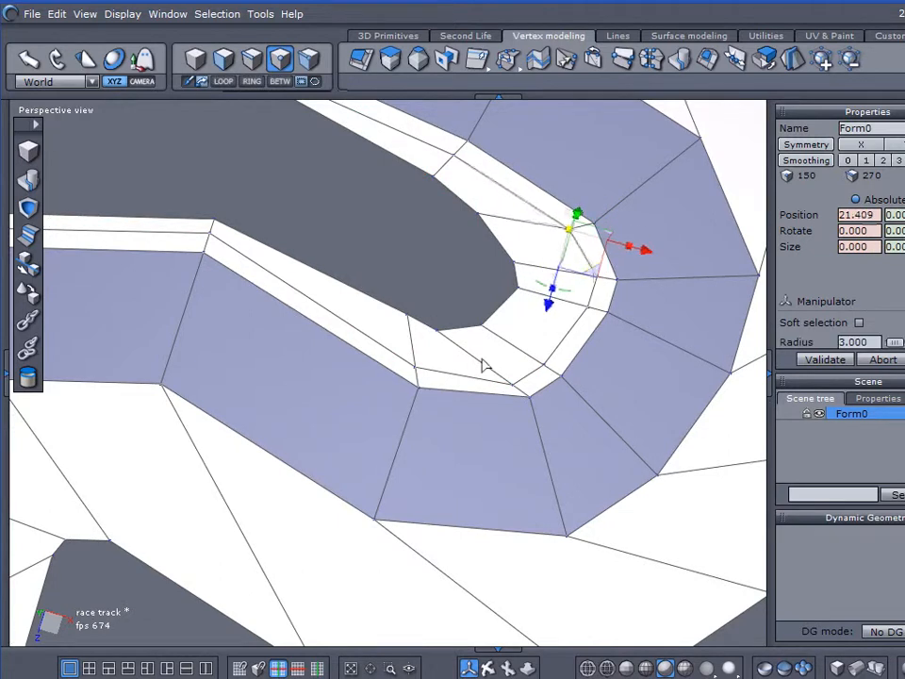
# Select the full edge loop where the coloured road strip meets the white outer border.
pyautogui.scroll(-5, 489, 353)
pyautogui.keyDown('alt'); pyautogui.moveTo(480, 345); pyautogui.dragTo(468, 390, button='right'); pyautogui.keyUp('alt')
pyautogui.keyDown('alt'); pyautogui.moveTo(467, 389); pyautogui.dragTo(429, 252); pyautogui.keyUp('alt')
pyautogui.click(252, 59)
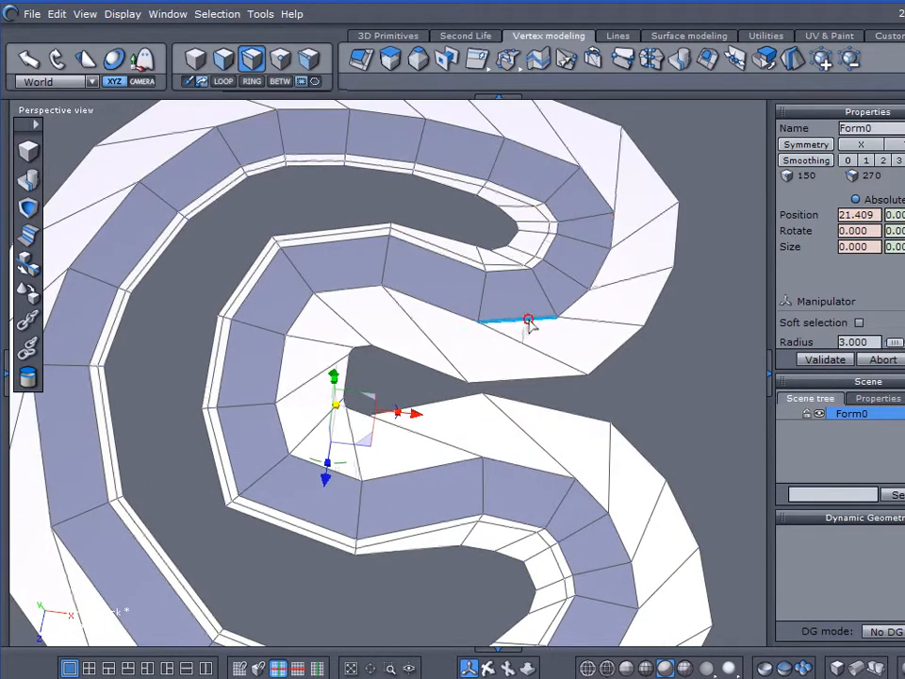
pyautogui.click(529, 321)
pyautogui.click(231, 86)
pyautogui.keyDown('alt'); pyautogui.moveTo(297, 309); pyautogui.dragTo(401, 235); pyautogui.keyUp('alt')
# Try to extract the selected outer road edge loop outward across the white border, and undo the extraction.
pyautogui.moveTo(477, 59); pyautogui.dragTo(465, 179)
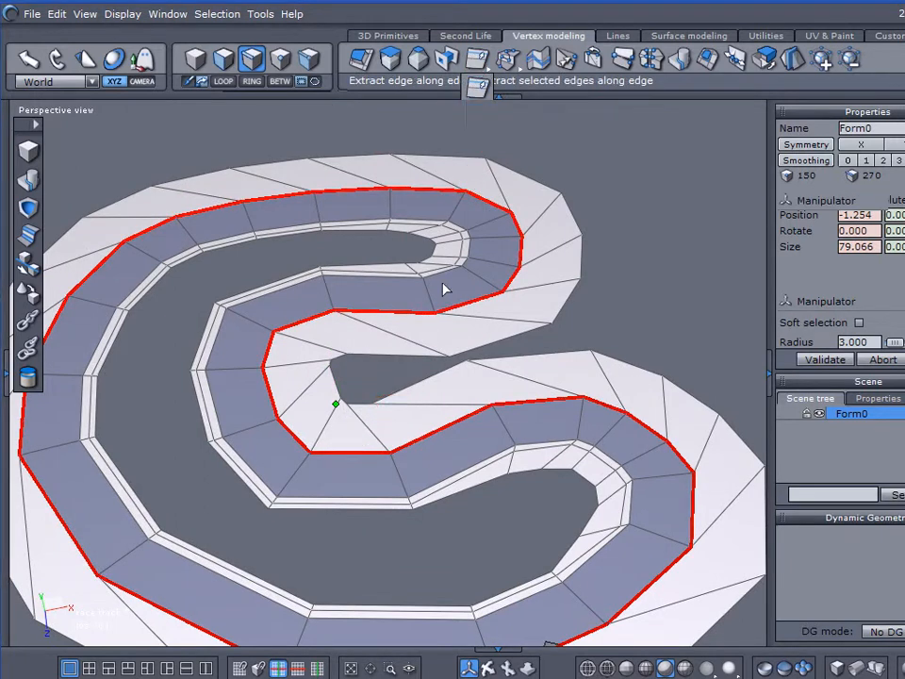
pyautogui.scroll(-2, 561, 495)
pyautogui.moveTo(595, 382); pyautogui.dragTo(597, 278, button='middle')
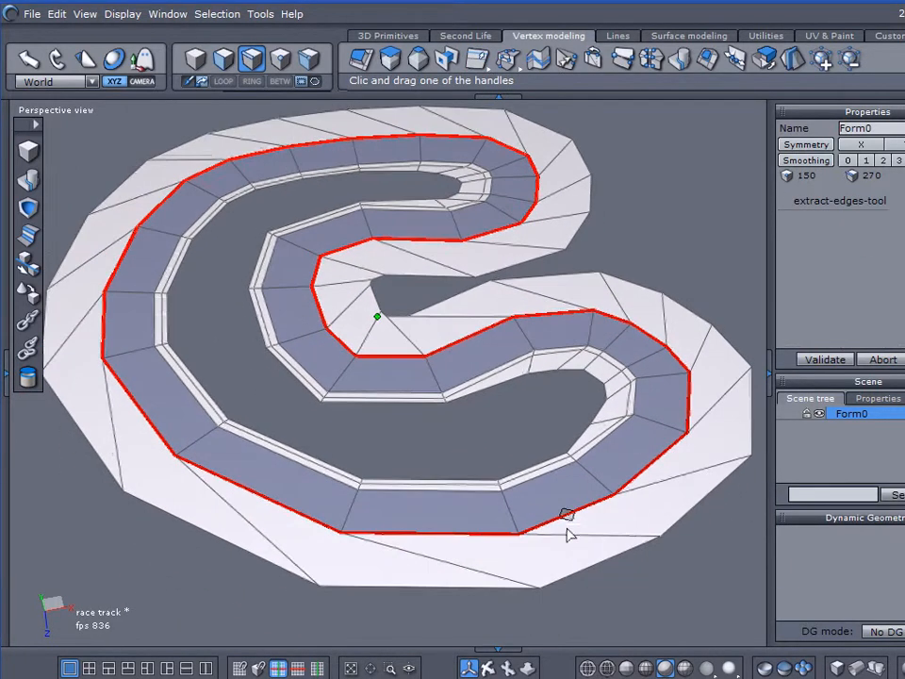
pyautogui.moveTo(571, 515); pyautogui.dragTo(563, 575)
pyautogui.click(568, 579)
pyautogui.moveTo(565, 585); pyautogui.dragTo(537, 566, button='middle')
pyautogui.click(884, 359)
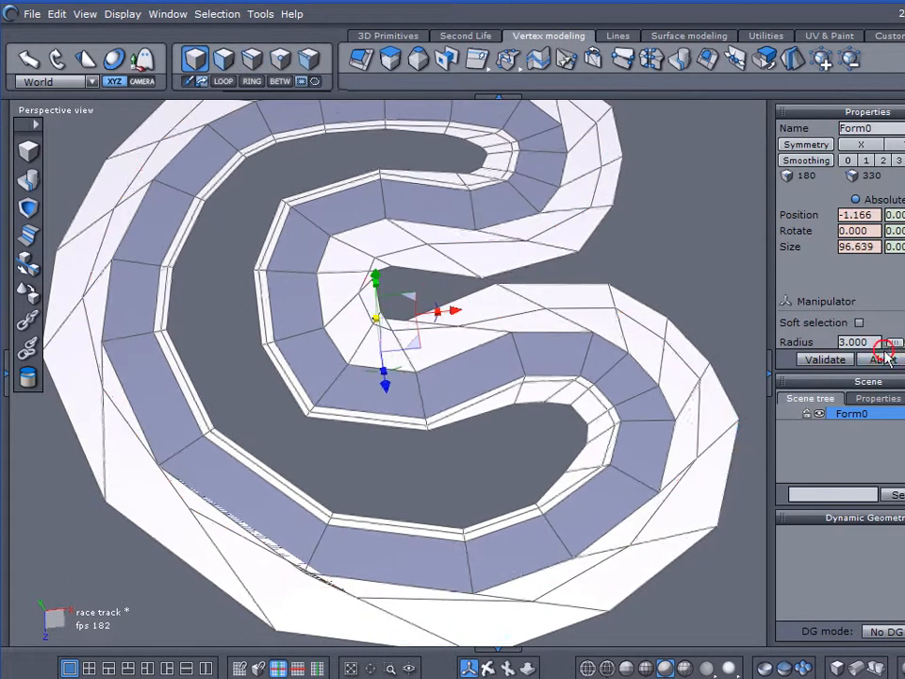
pyautogui.hotkey('ctrl', 'z')
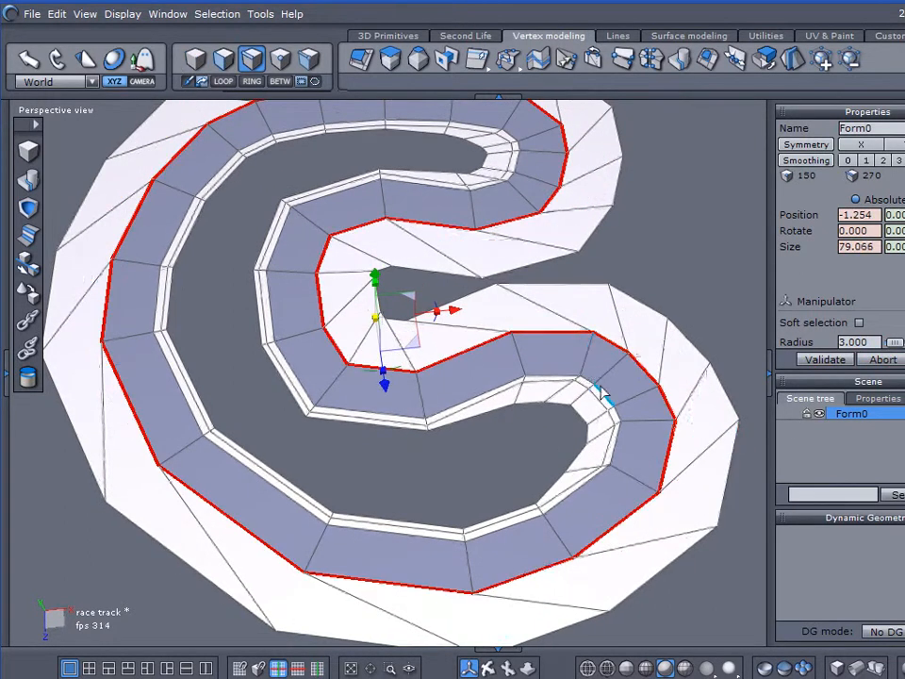
# Select the two outermost border vertices below the C's lower curve and shift them outward to widen the border.
pyautogui.scroll(-2, 603, 382)
pyautogui.moveTo(615, 426); pyautogui.dragTo(594, 368, button='middle')
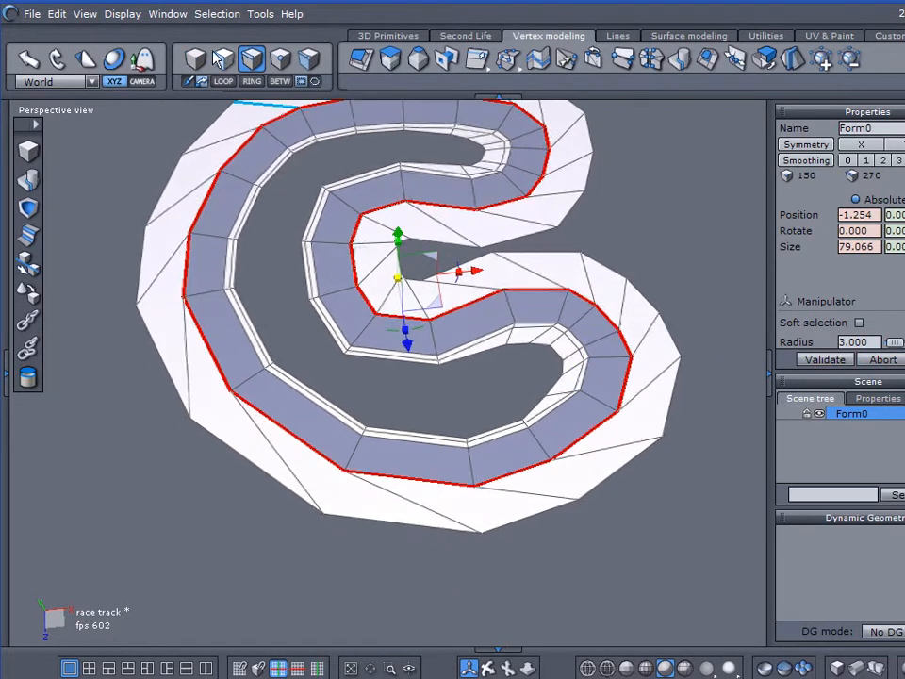
pyautogui.click(281, 59)
pyautogui.moveTo(428, 569); pyautogui.dragTo(650, 490)
pyautogui.moveTo(571, 541); pyautogui.dragTo(541, 555)
# Shift the border vertices around the outer end of the C's lower arm outward to widen the border there.
pyautogui.click(667, 448)
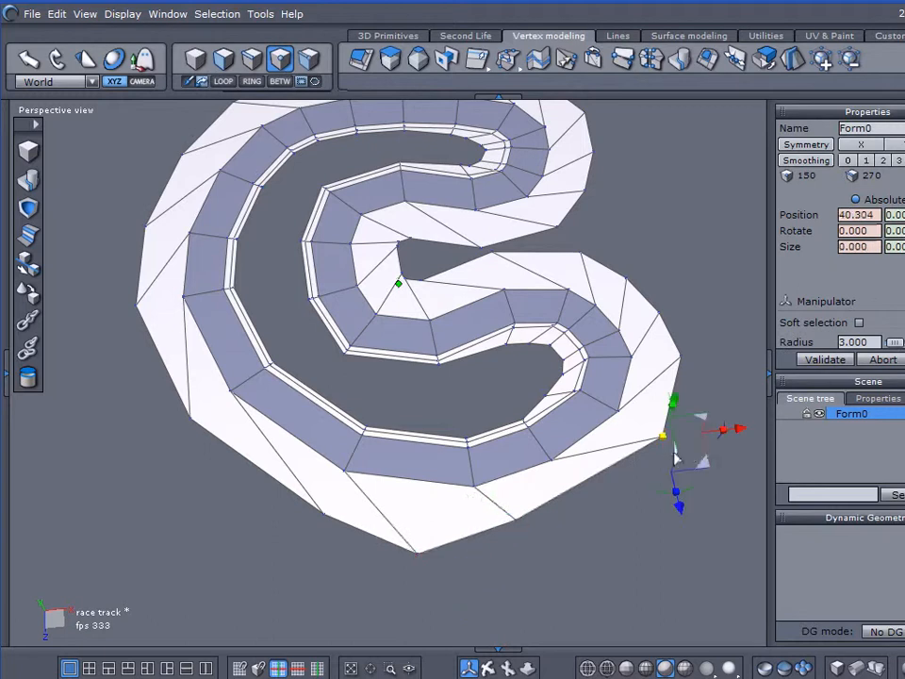
pyautogui.moveTo(701, 462); pyautogui.dragTo(666, 512)
pyautogui.moveTo(713, 440); pyautogui.dragTo(666, 507, button='middle')
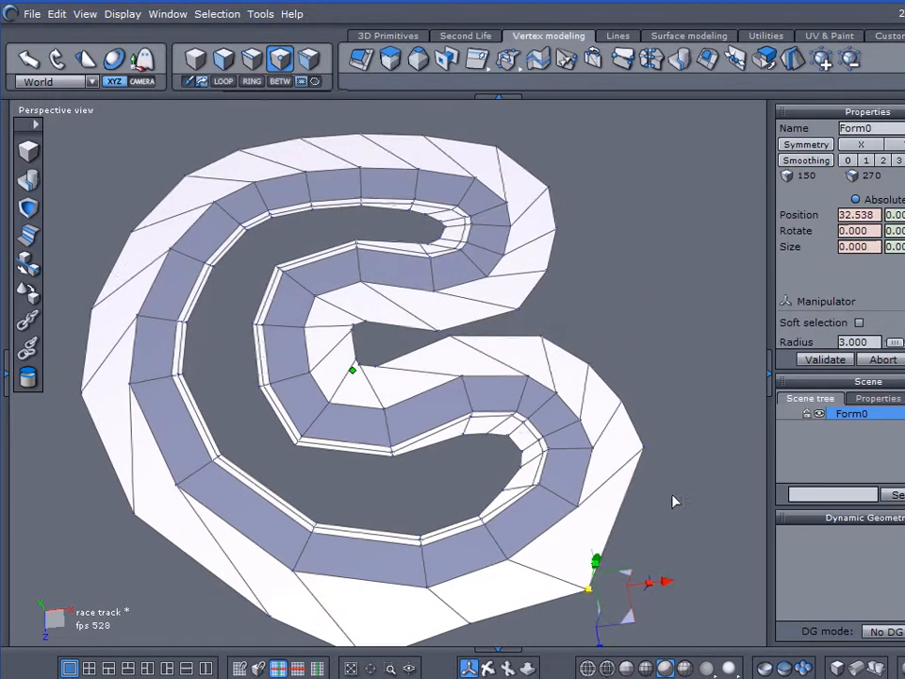
pyautogui.moveTo(628, 353); pyautogui.dragTo(695, 490)
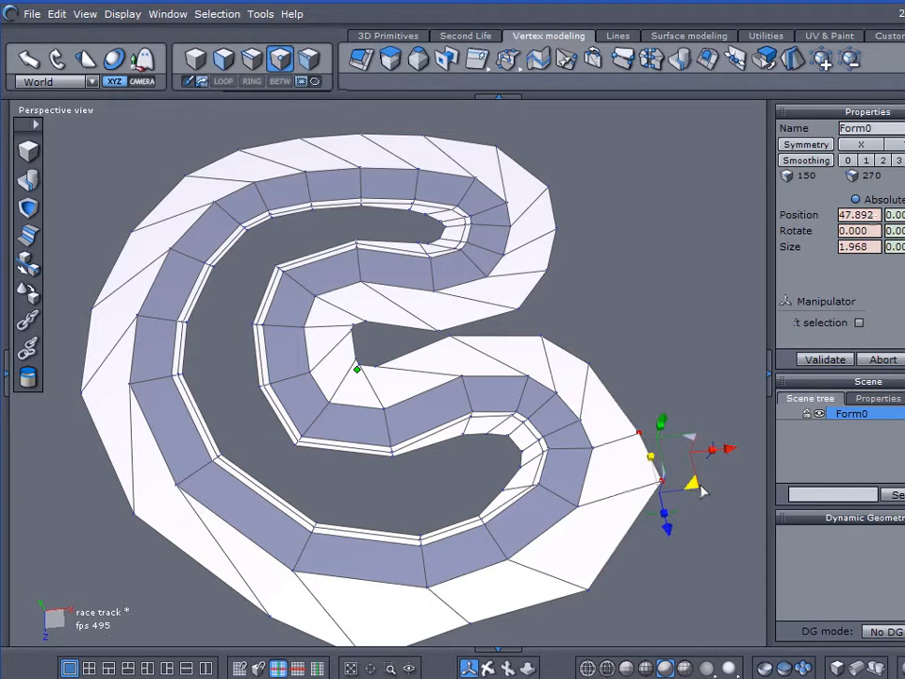
pyautogui.click(591, 365)
pyautogui.moveTo(633, 387); pyautogui.dragTo(667, 405)
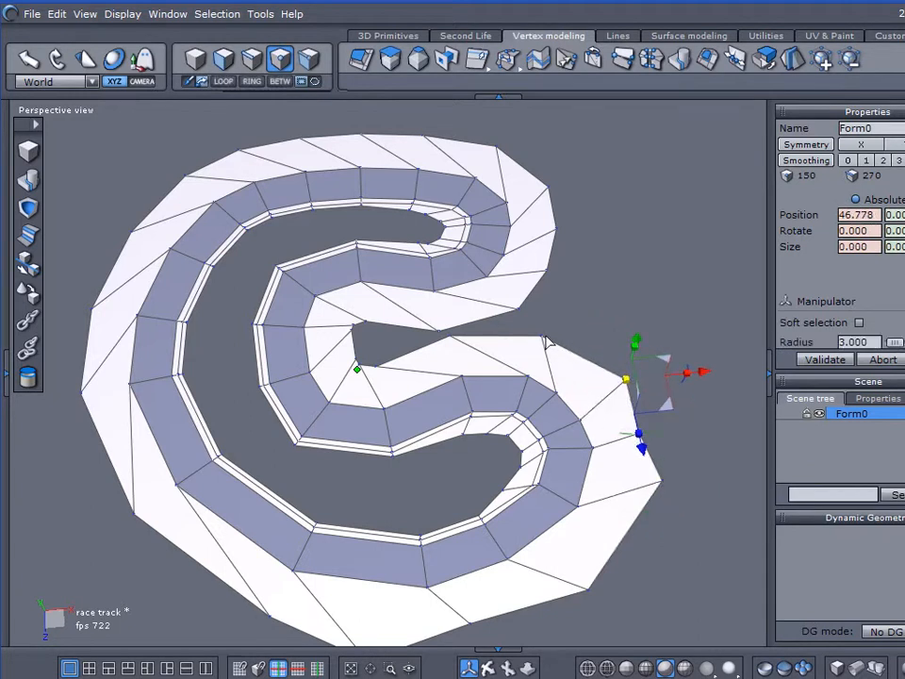
# Move two border vertices on the gap side of the lower arm so their cross edges line up better with the road segments.
pyautogui.click(589, 357)
pyautogui.moveTo(578, 364); pyautogui.dragTo(598, 373)
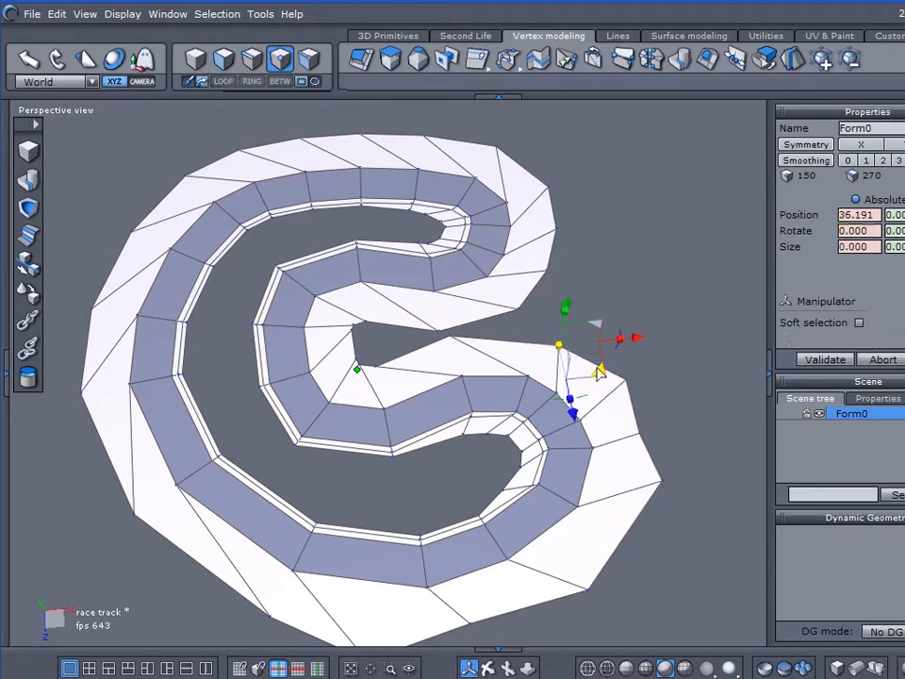
pyautogui.click(451, 338)
pyautogui.moveTo(493, 361); pyautogui.dragTo(508, 369)
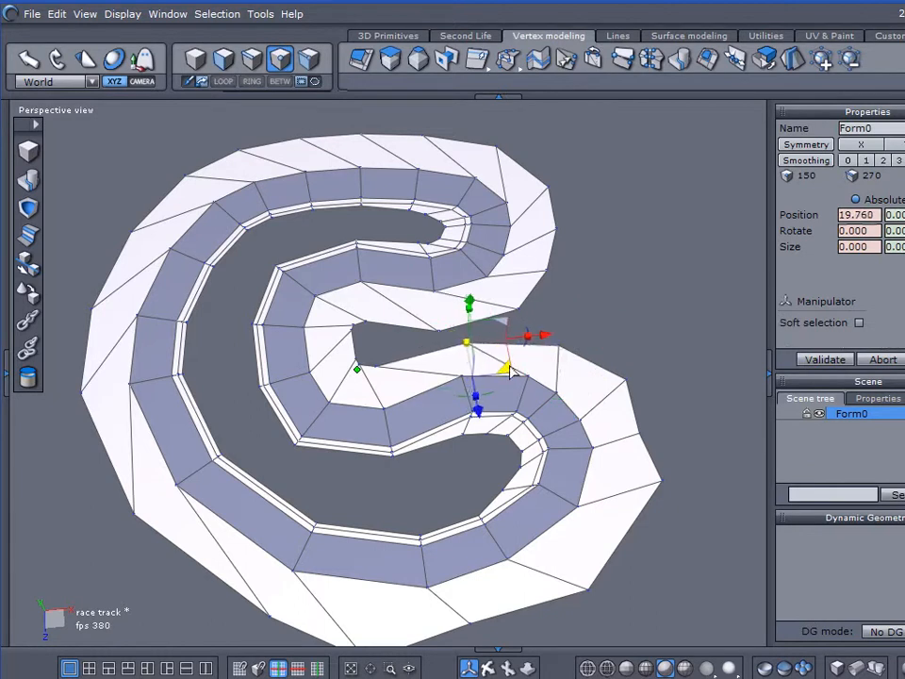
# Shift the outer border vertices along the back of the C outward to widen the border beside the road.
pyautogui.moveTo(61, 263); pyautogui.dragTo(121, 426)
pyautogui.moveTo(45, 388); pyautogui.dragTo(89, 417, button='middle')
pyautogui.moveTo(120, 370); pyautogui.dragTo(105, 326)
pyautogui.click(127, 220)
pyautogui.moveTo(179, 259); pyautogui.dragTo(141, 244)
pyautogui.click(143, 524)
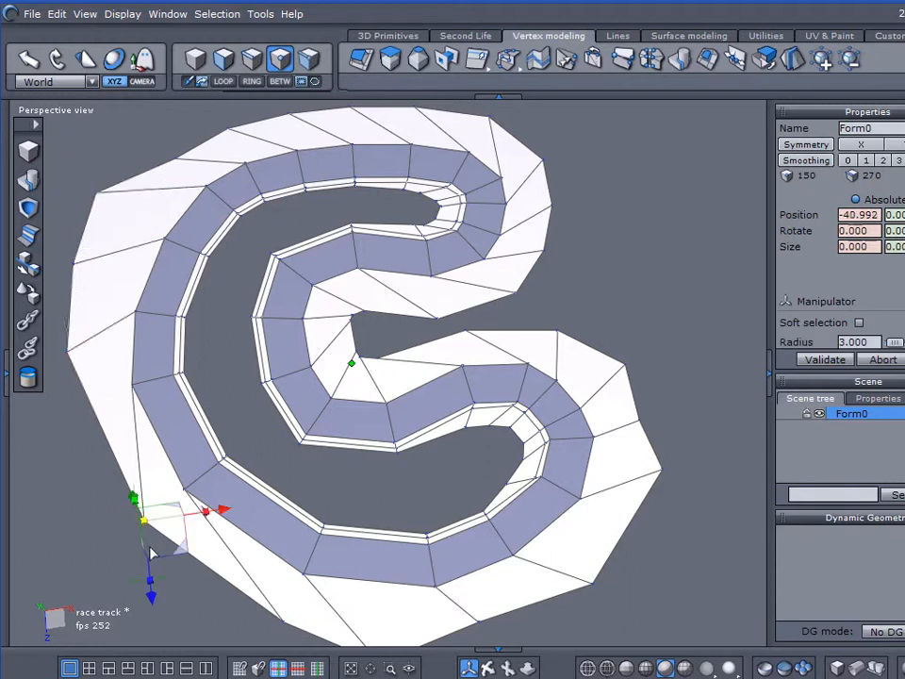
pyautogui.moveTo(181, 554); pyautogui.dragTo(122, 518)
# Move the outermost border vertices below the lower curve so the cross edges run squarely out from the road.
pyautogui.moveTo(283, 562); pyautogui.dragTo(381, 470, button='middle')
pyautogui.click(373, 525)
pyautogui.moveTo(409, 550); pyautogui.dragTo(273, 525)
pyautogui.moveTo(457, 563); pyautogui.dragTo(418, 594)
pyautogui.click(560, 528)
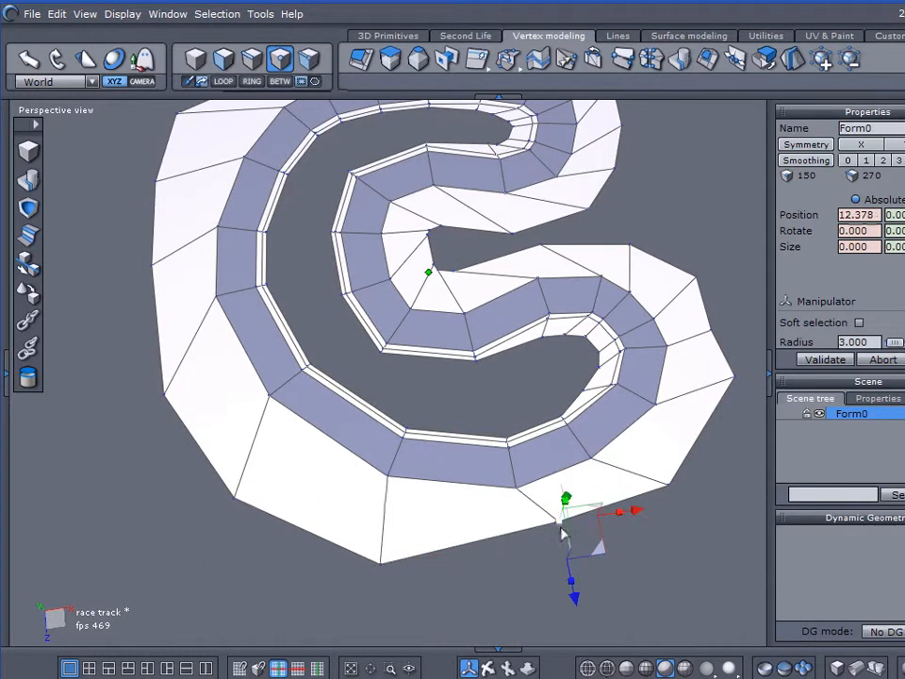
pyautogui.moveTo(596, 548); pyautogui.dragTo(610, 592)
# Shift the outer border vertices along the top of the C outward, around to the start of the upper arm's end.
pyautogui.moveTo(627, 349); pyautogui.dragTo(651, 664, button='right')
pyautogui.moveTo(424, 560); pyautogui.dragTo(418, 380, button='right')
pyautogui.click(388, 288)
pyautogui.moveTo(417, 314); pyautogui.dragTo(424, 268)
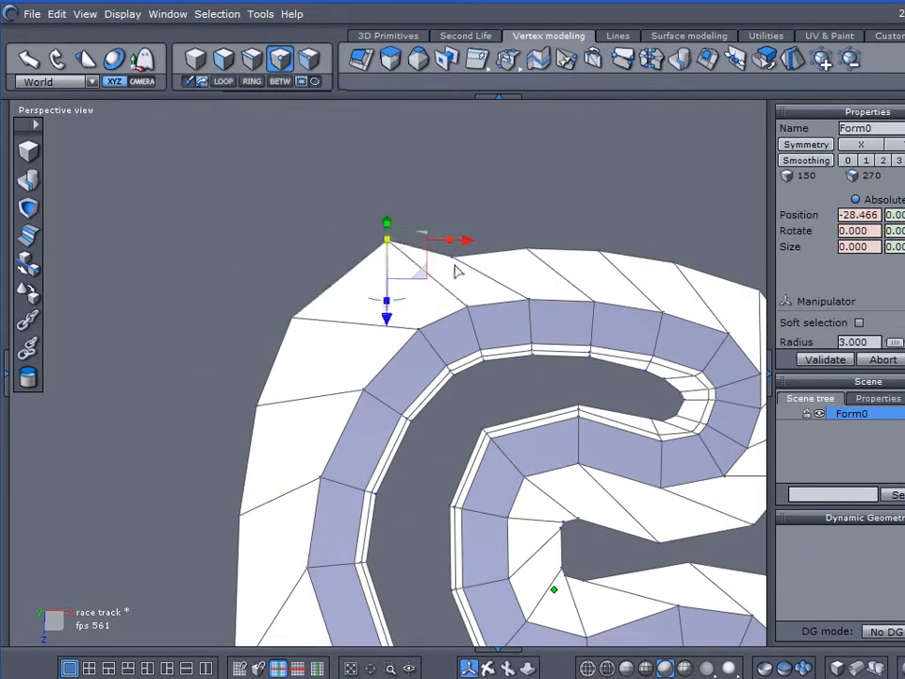
pyautogui.moveTo(512, 338); pyautogui.dragTo(420, 375, button='right')
pyautogui.moveTo(300, 182); pyautogui.dragTo(579, 271)
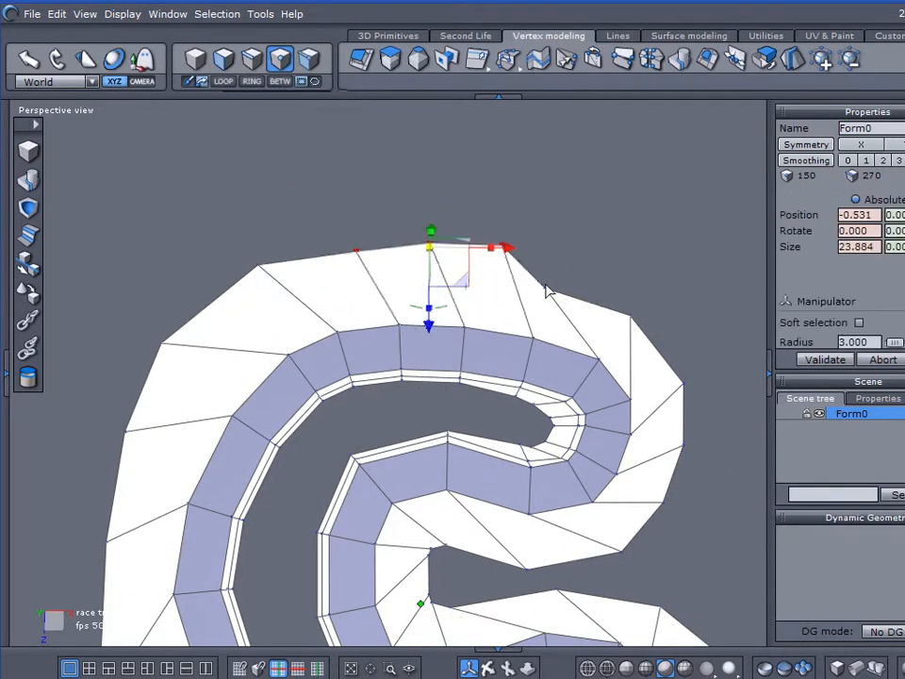
pyautogui.click(568, 304)
pyautogui.moveTo(577, 320); pyautogui.dragTo(717, 368)
# Reposition the border vertices around the outer end of the upper arm to widen and even out the border.
pyautogui.moveTo(707, 476); pyautogui.dragTo(618, 449, button='middle')
pyautogui.click(575, 359)
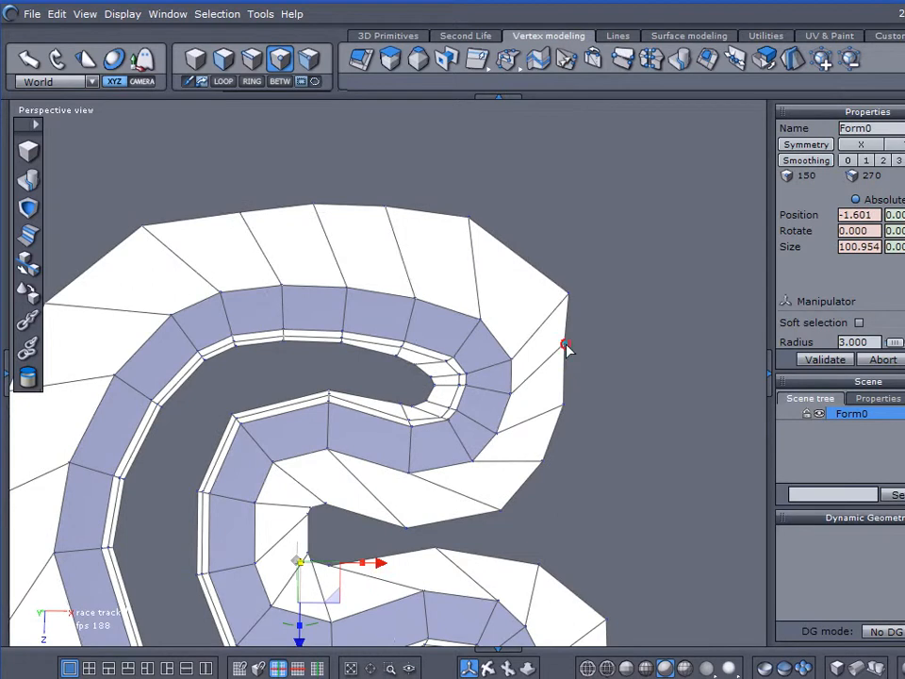
pyautogui.click(566, 344)
pyautogui.moveTo(595, 377); pyautogui.dragTo(618, 393)
pyautogui.click(563, 409)
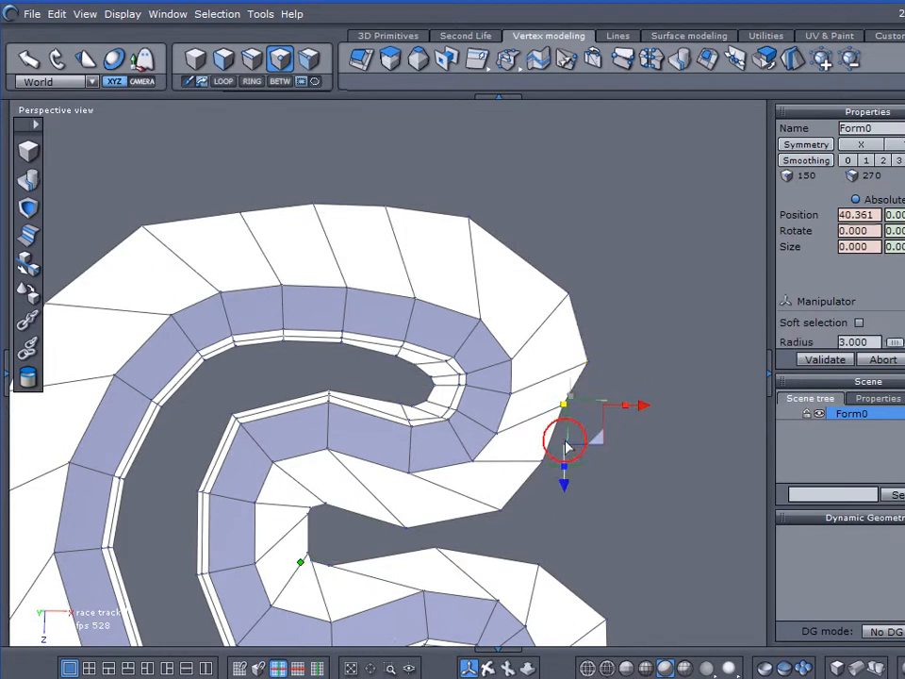
pyautogui.moveTo(598, 441); pyautogui.dragTo(594, 514)
pyautogui.click(544, 462)
# Select the complete edge loop between the coloured road and the widened outer border.
pyautogui.moveTo(255, 435); pyautogui.dragTo(269, 353, button='right')
pyautogui.moveTo(395, 435); pyautogui.dragTo(394, 177, button='middle')
pyautogui.moveTo(435, 394); pyautogui.dragTo(431, 424, button='right')
pyautogui.click(251, 59)
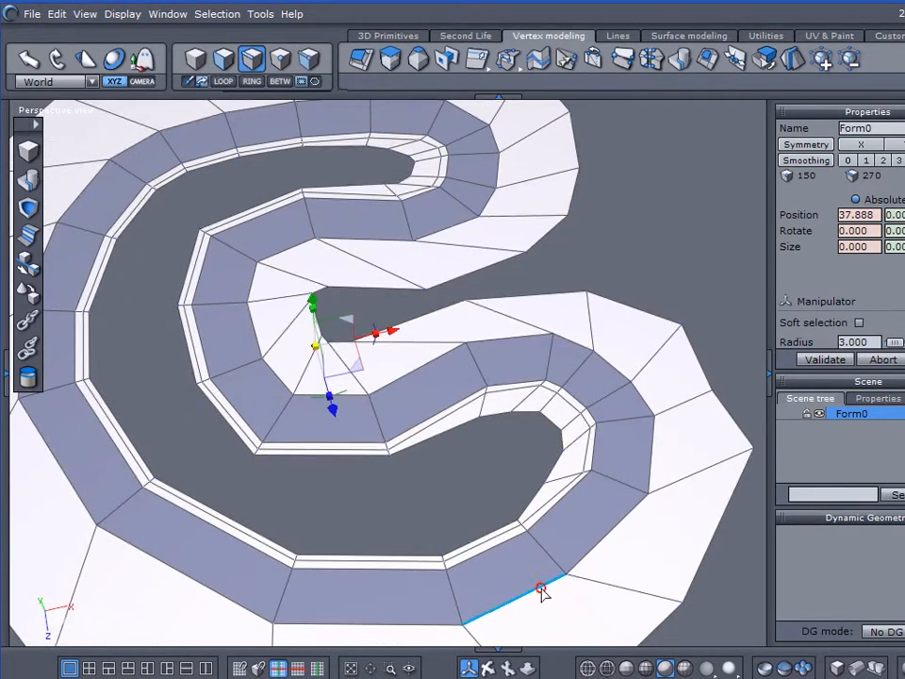
pyautogui.click(539, 590)
pyautogui.click(223, 83)
# Try to extract the selected road edge loop into the widened border, and undo the extraction.
pyautogui.moveTo(553, 405); pyautogui.dragTo(543, 279, button='middle')
pyautogui.moveTo(485, 62); pyautogui.dragTo(479, 117)
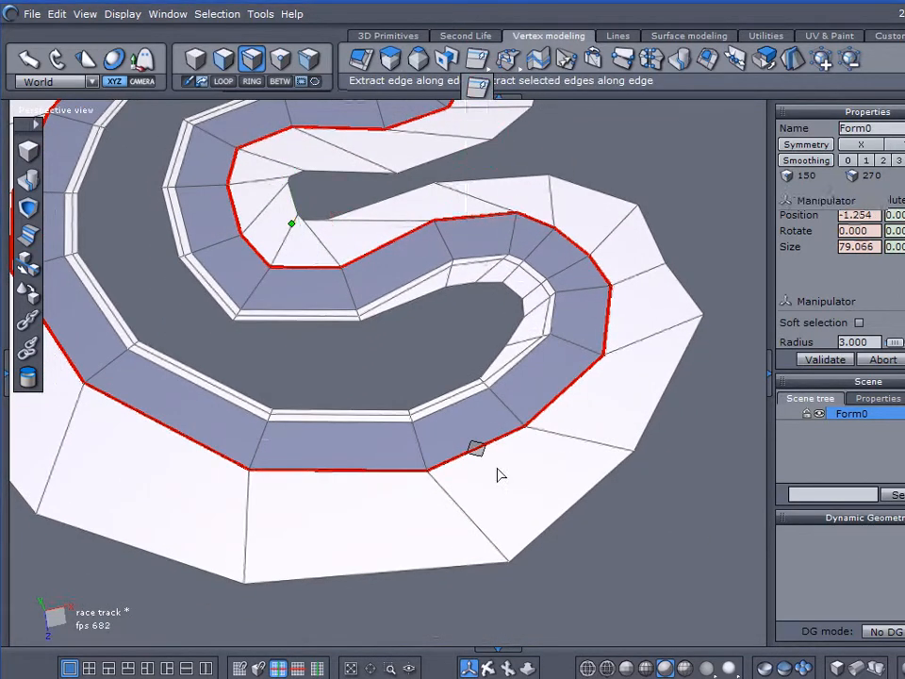
pyautogui.moveTo(488, 463)
pyautogui.mouseDown()
pyautogui.moveTo(503, 501)
pyautogui.moveTo(482, 477)
pyautogui.mouseUp()
pyautogui.moveTo(557, 323); pyautogui.dragTo(615, 417, button='middle')
pyautogui.hotkey('ctrl', 'z')
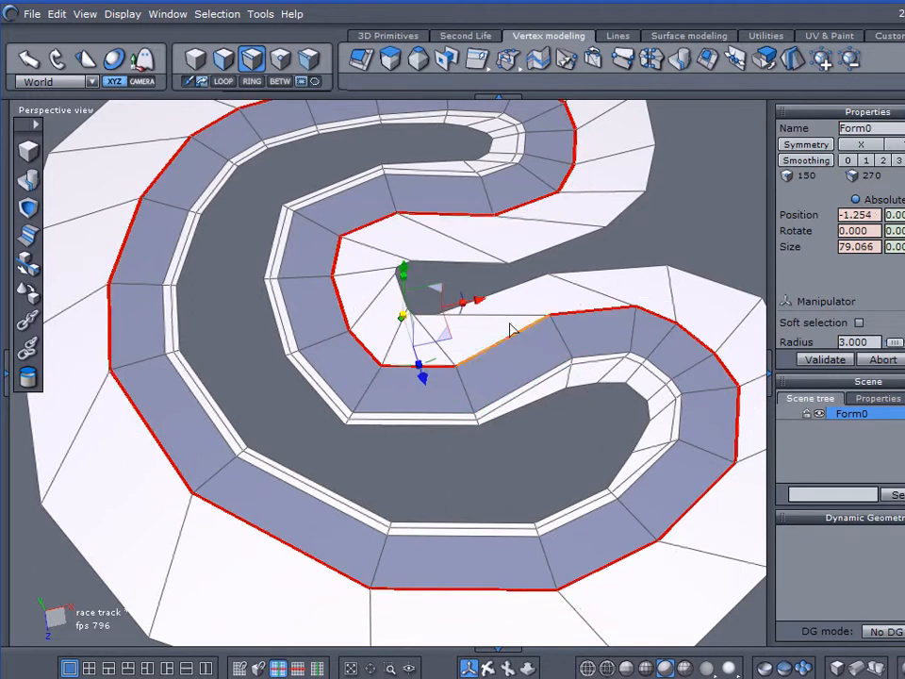
# Extract the selected edge loop along the edges to form a narrow strip outside the road, and clear the selection.
pyautogui.click(477, 58)
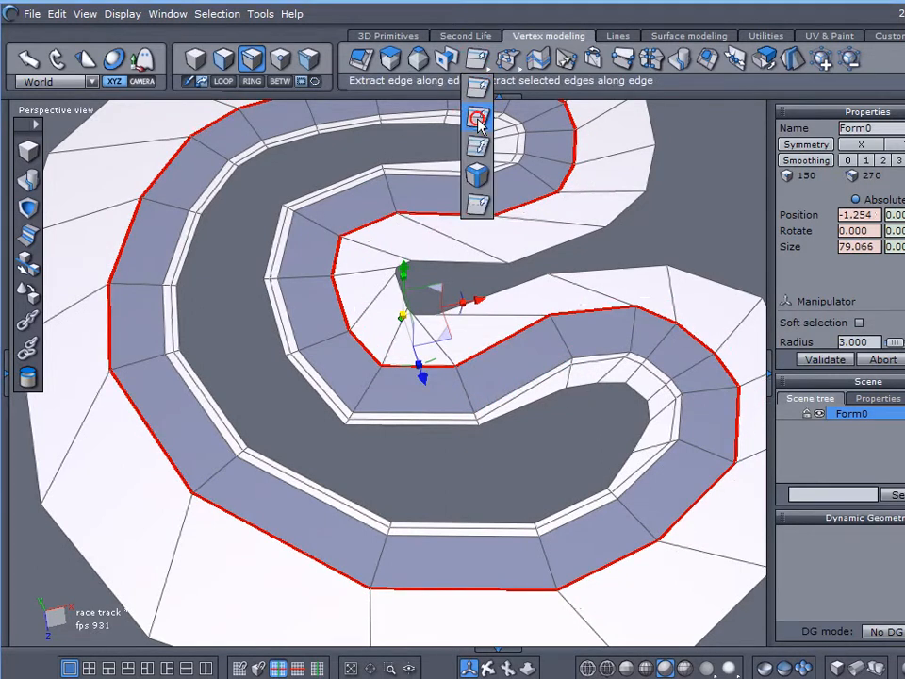
pyautogui.click(478, 87)
pyautogui.moveTo(562, 533)
pyautogui.mouseDown()
pyautogui.moveTo(566, 559)
pyautogui.moveTo(562, 546)
pyautogui.moveTo(568, 549)
pyautogui.mouseUp()
pyautogui.click(567, 544)
pyautogui.moveTo(505, 490); pyautogui.dragTo(516, 467, button='right')
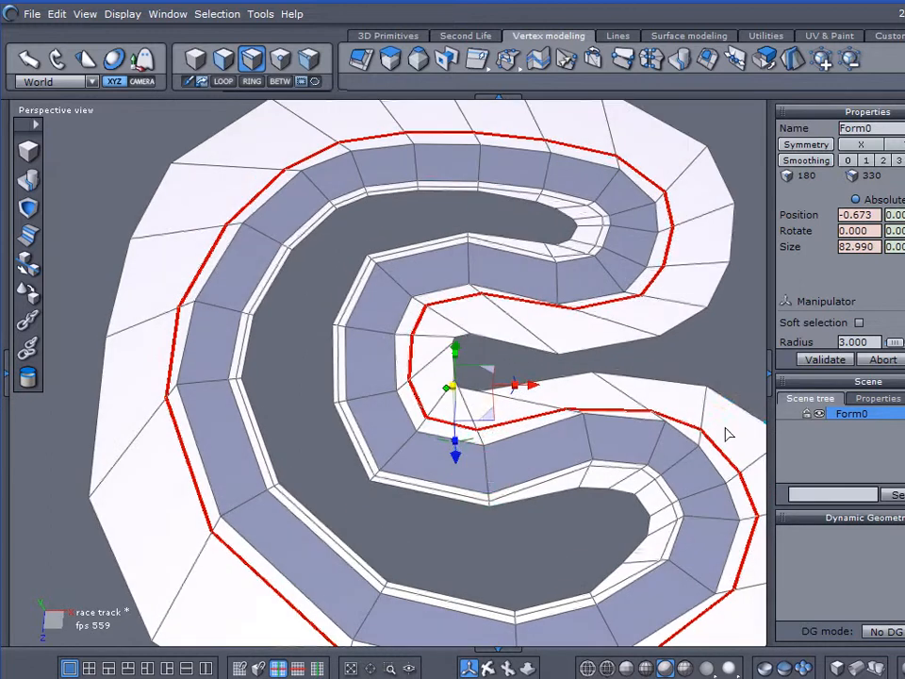
pyautogui.moveTo(633, 337); pyautogui.dragTo(585, 324, button='middle')
pyautogui.click(703, 320)
# Move the new loop's vertex on the underside of the upper arm so the strip keeps an even width.
pyautogui.moveTo(517, 337); pyautogui.dragTo(483, 484, button='right')
pyautogui.scroll(3, 479, 283)
pyautogui.scroll(2, 483, 285)
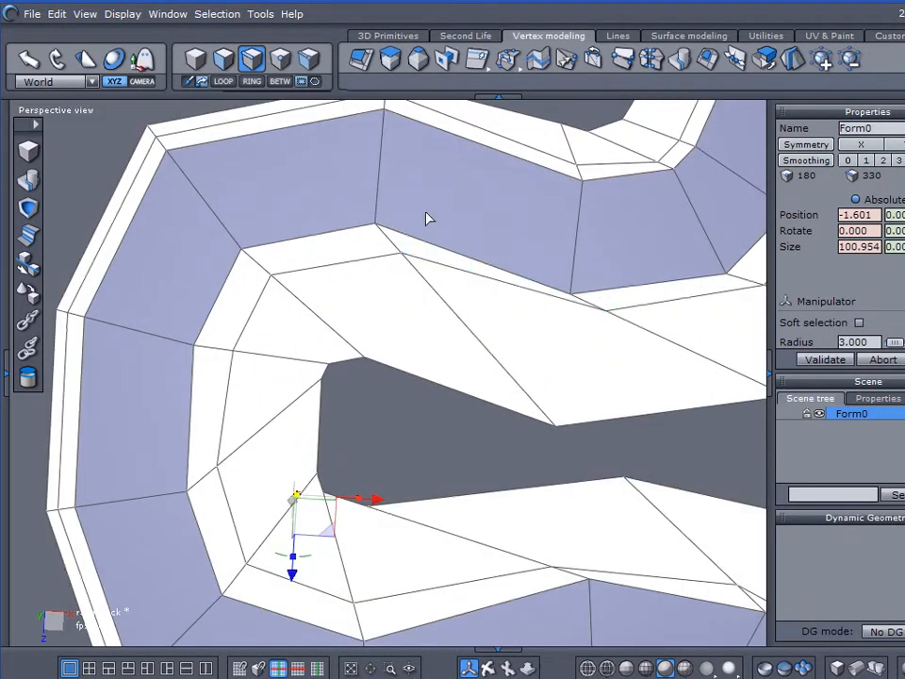
pyautogui.click(286, 62)
pyautogui.click(606, 311)
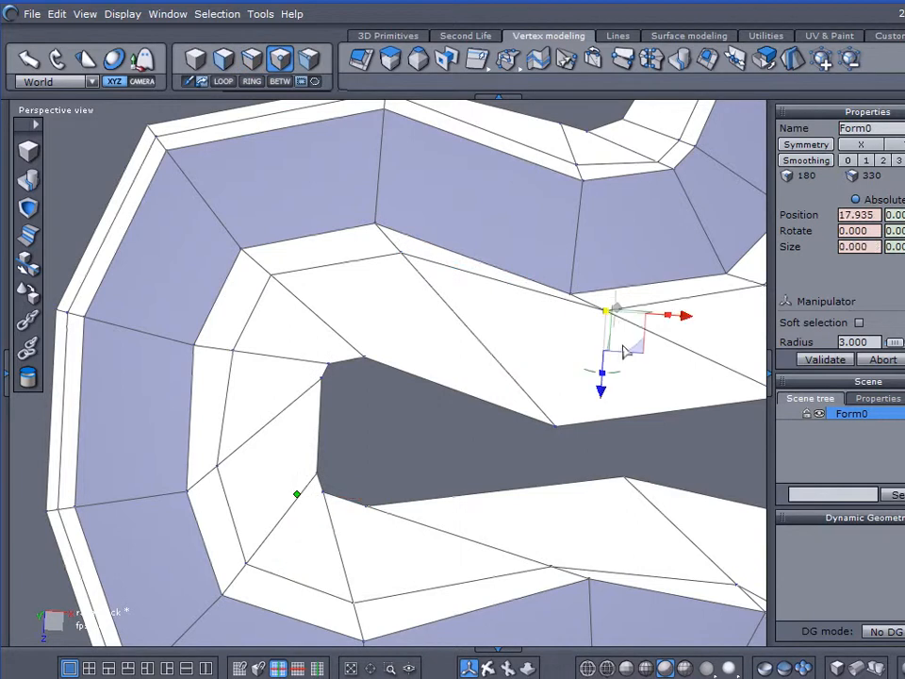
pyautogui.moveTo(640, 346); pyautogui.dragTo(597, 362)
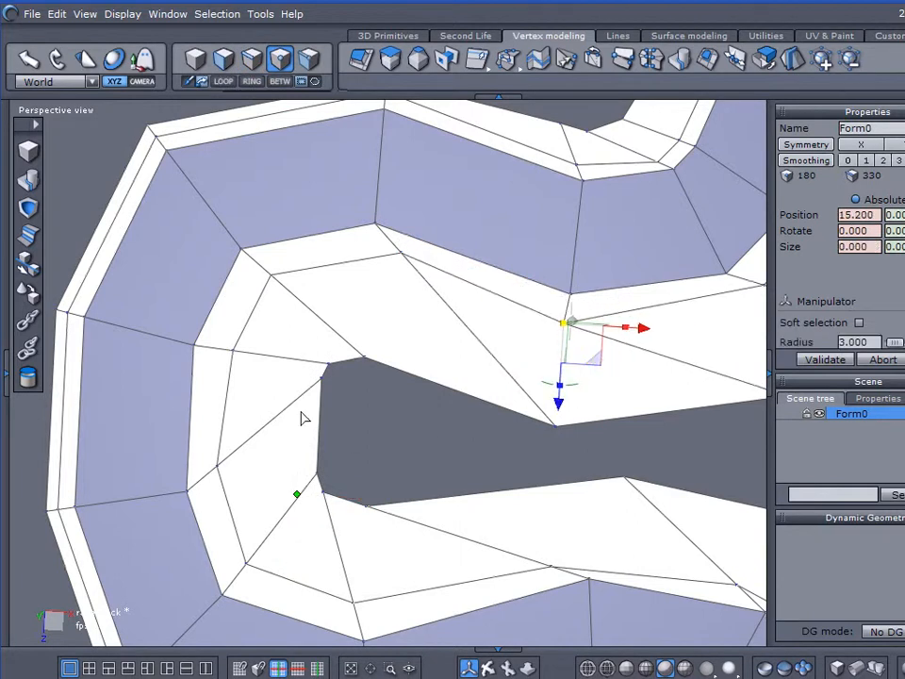
# Spread the border vertices around the inner end of the gap between the two arms more evenly.
pyautogui.click(322, 378)
pyautogui.moveTo(352, 410); pyautogui.dragTo(350, 444)
pyautogui.click(324, 494)
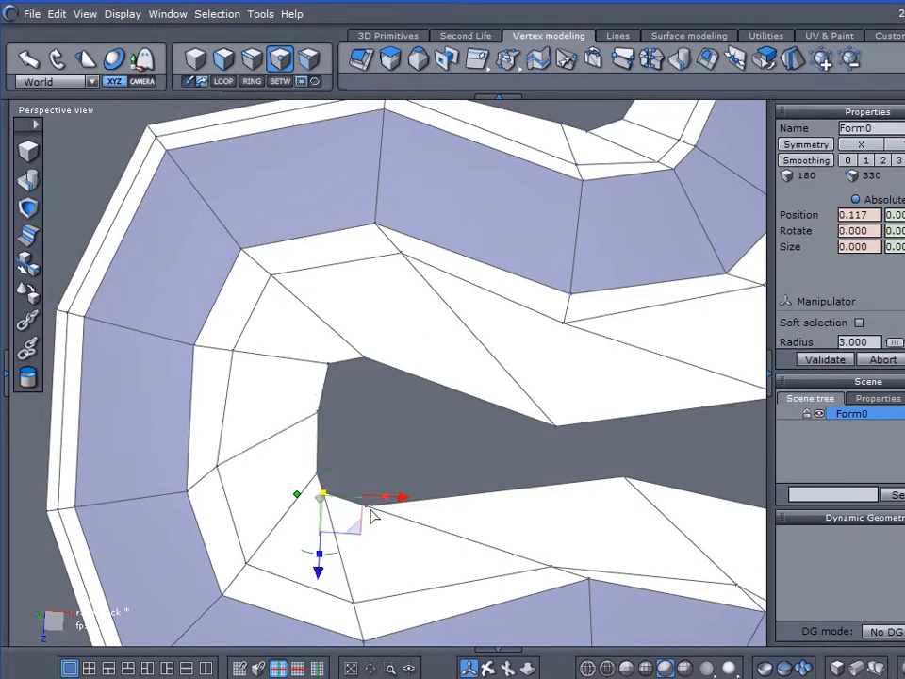
pyautogui.moveTo(355, 520)
pyautogui.mouseDown()
pyautogui.moveTo(368, 503)
pyautogui.moveTo(368, 522)
pyautogui.mouseUp()
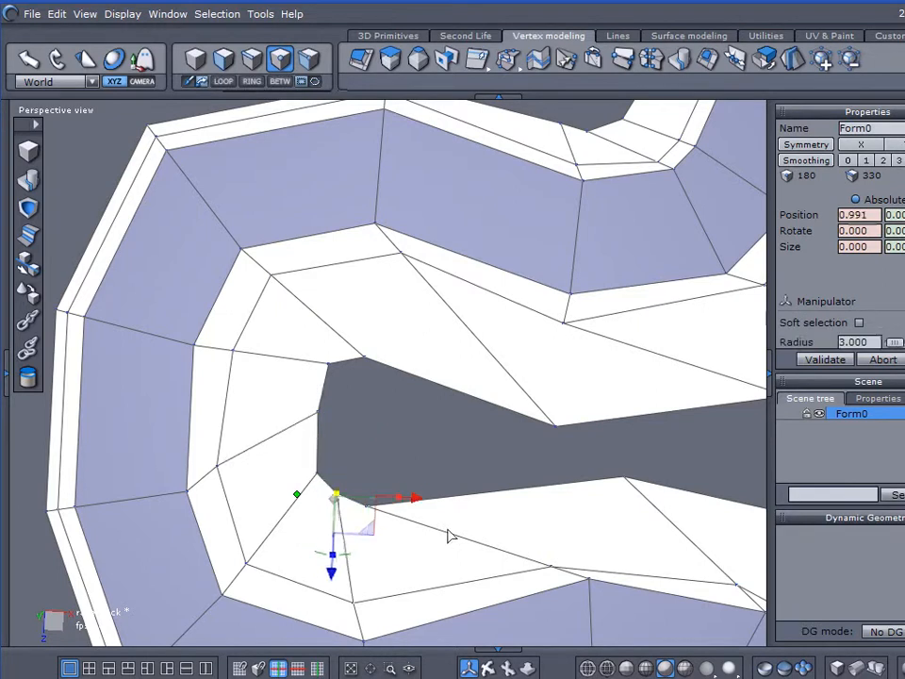
pyautogui.moveTo(540, 542); pyautogui.dragTo(549, 477, button='middle')
pyautogui.moveTo(429, 430); pyautogui.dragTo(461, 444)
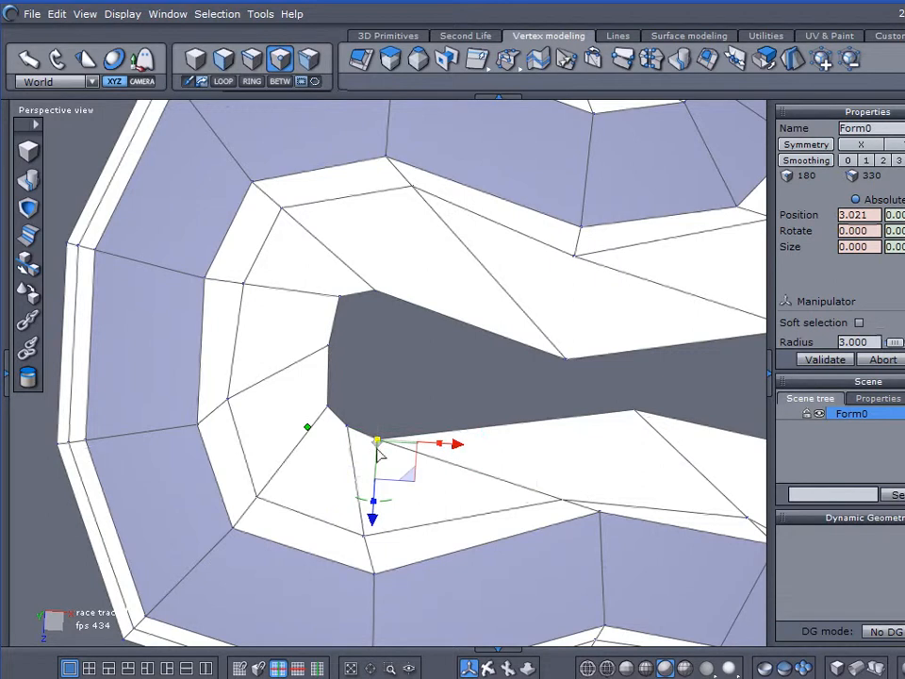
pyautogui.moveTo(424, 484); pyautogui.dragTo(453, 461)
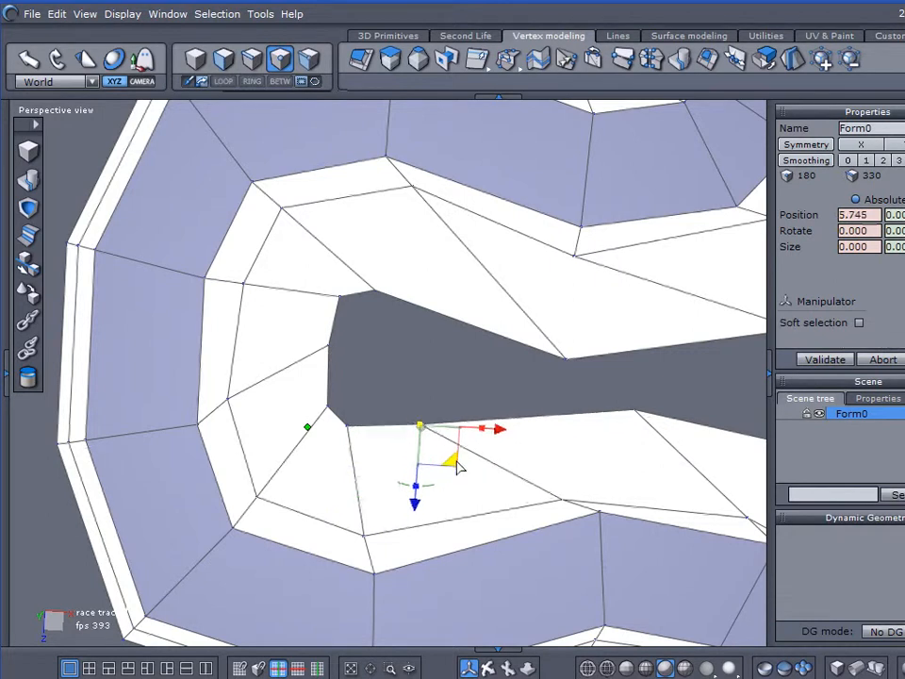
# Reposition the remaining border vertices along both sides of the gap to align them with the road segments.
pyautogui.click(638, 412)
pyautogui.moveTo(663, 450); pyautogui.dragTo(657, 485)
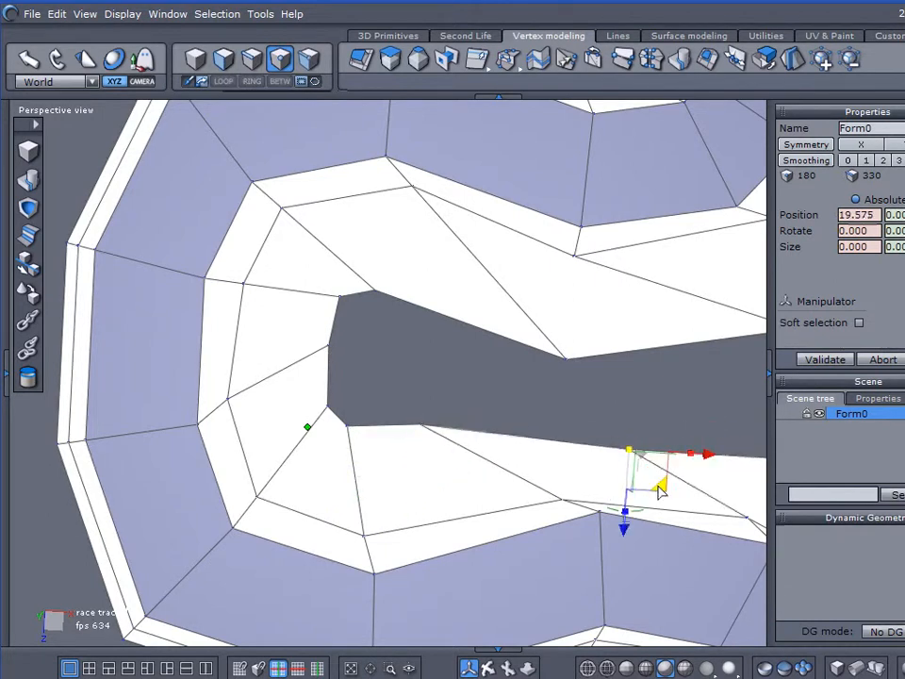
pyautogui.moveTo(634, 375); pyautogui.dragTo(330, 469, button='middle')
pyautogui.moveTo(226, 238); pyautogui.dragTo(593, 599, button='middle')
pyautogui.moveTo(581, 531); pyautogui.dragTo(751, 143, button='middle')
pyautogui.moveTo(453, 550); pyautogui.dragTo(281, 241, button='middle')
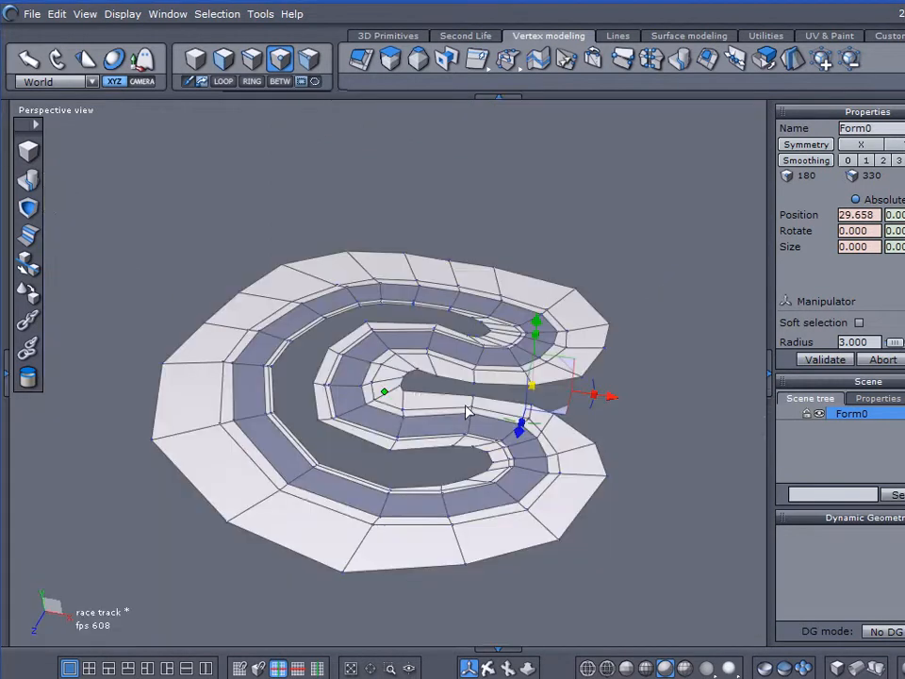
# Examine the reshaped track and the edge spacing around its inner hole from several angles.
pyautogui.moveTo(382, 412); pyautogui.dragTo(381, 526, button='middle')
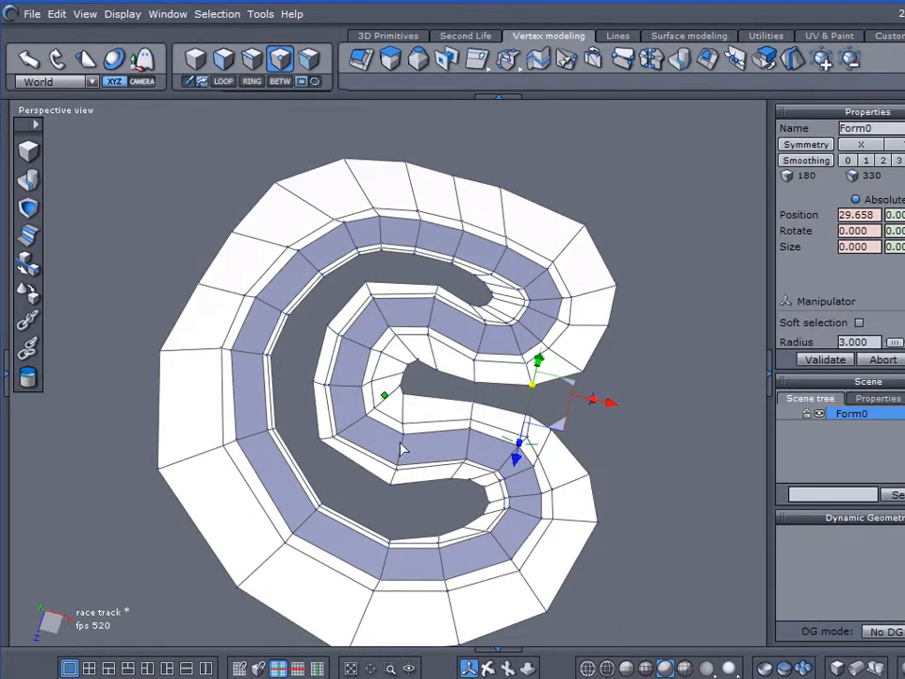
pyautogui.moveTo(693, 524); pyautogui.dragTo(676, 513, button='middle')
pyautogui.scroll(2, 386, 330)
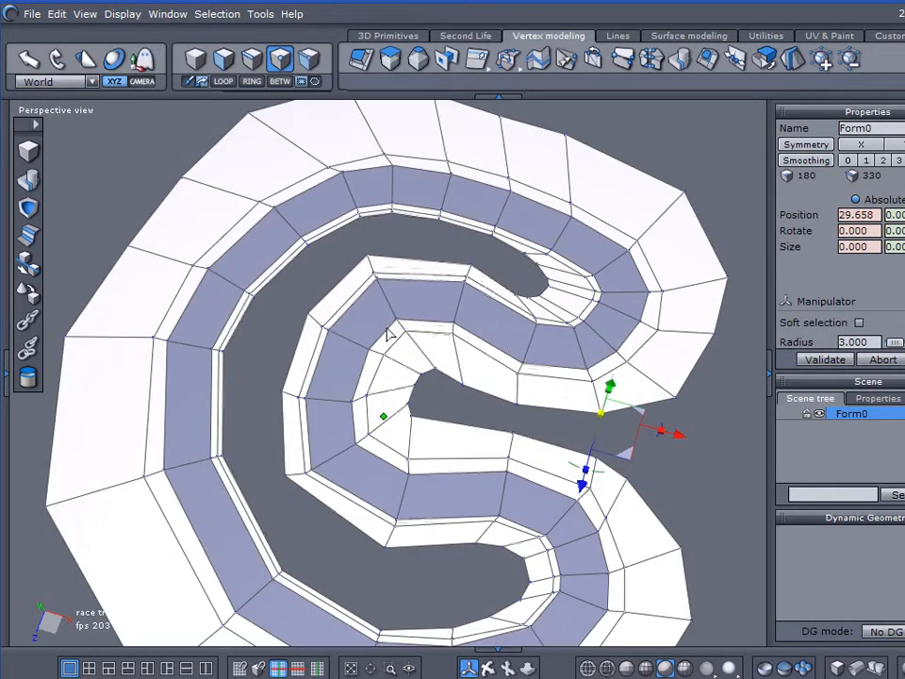
pyautogui.click(250, 60)
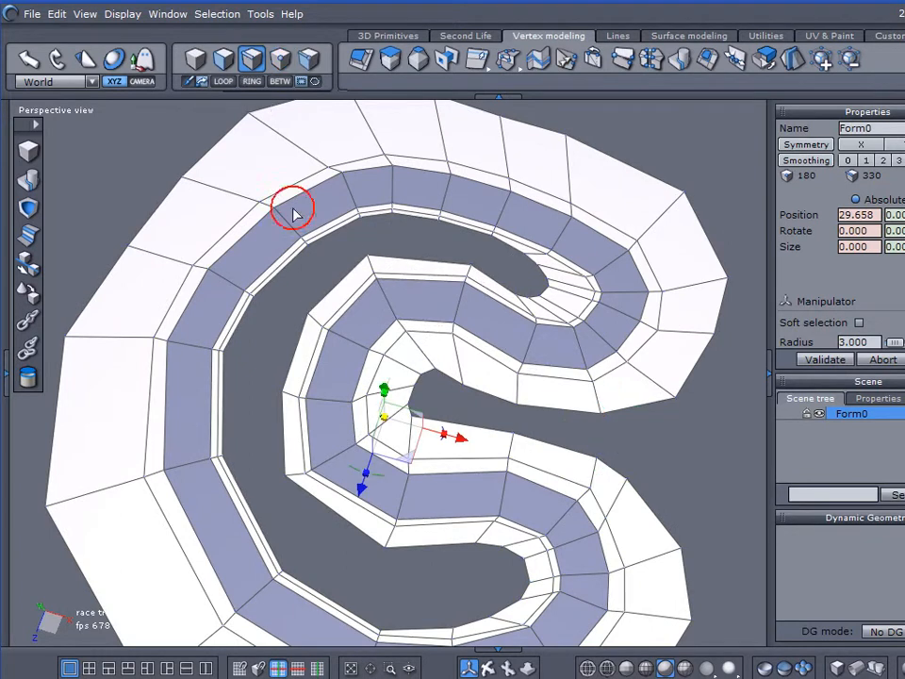
pyautogui.click(343, 239)
pyautogui.scroll(2, 305, 265)
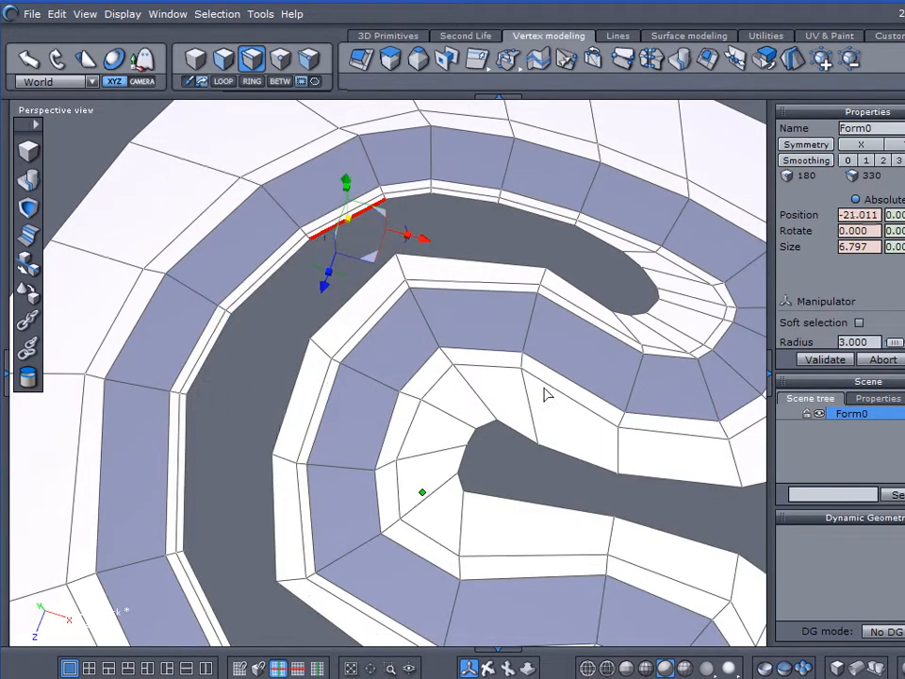
pyautogui.click(283, 332)
pyautogui.scroll(-2, 297, 394)
pyautogui.moveTo(304, 463); pyautogui.dragTo(432, 351, button='middle')
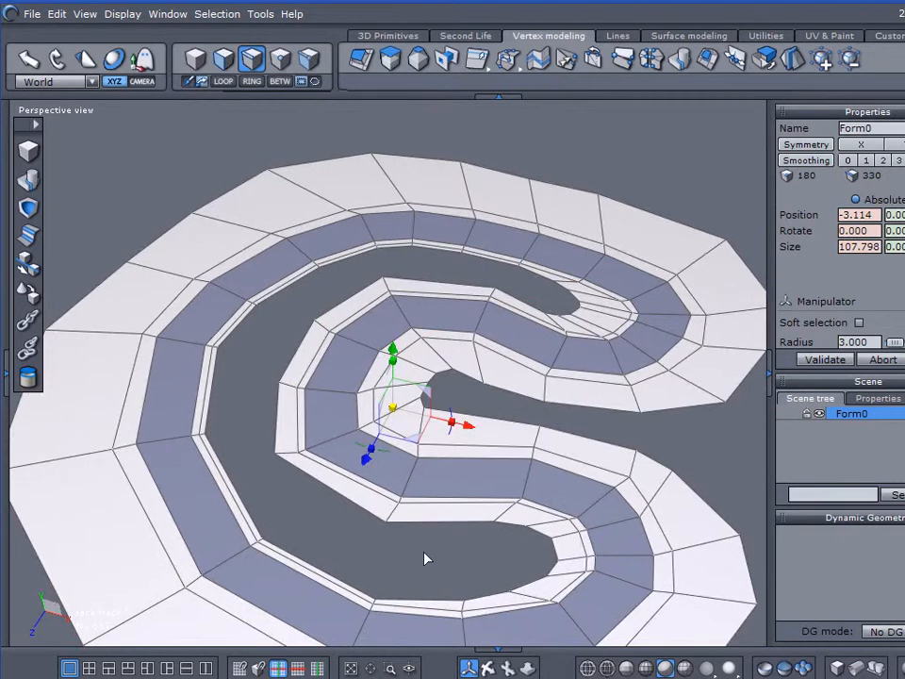
pyautogui.moveTo(453, 577); pyautogui.dragTo(467, 452, button='middle')
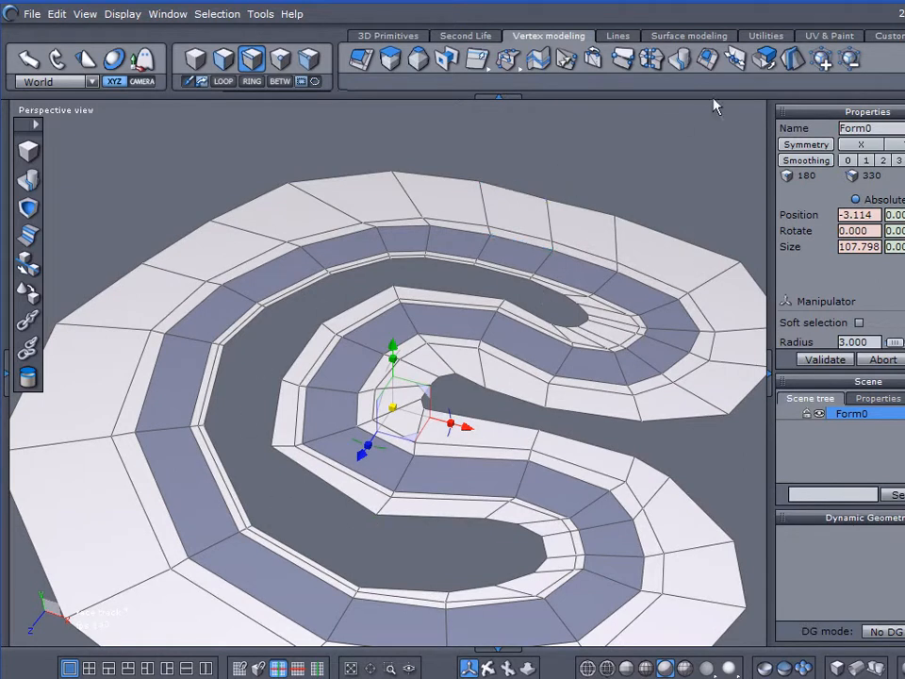
# Try to close the track's inner hole directly with the Close tool.
pyautogui.click(707, 60)
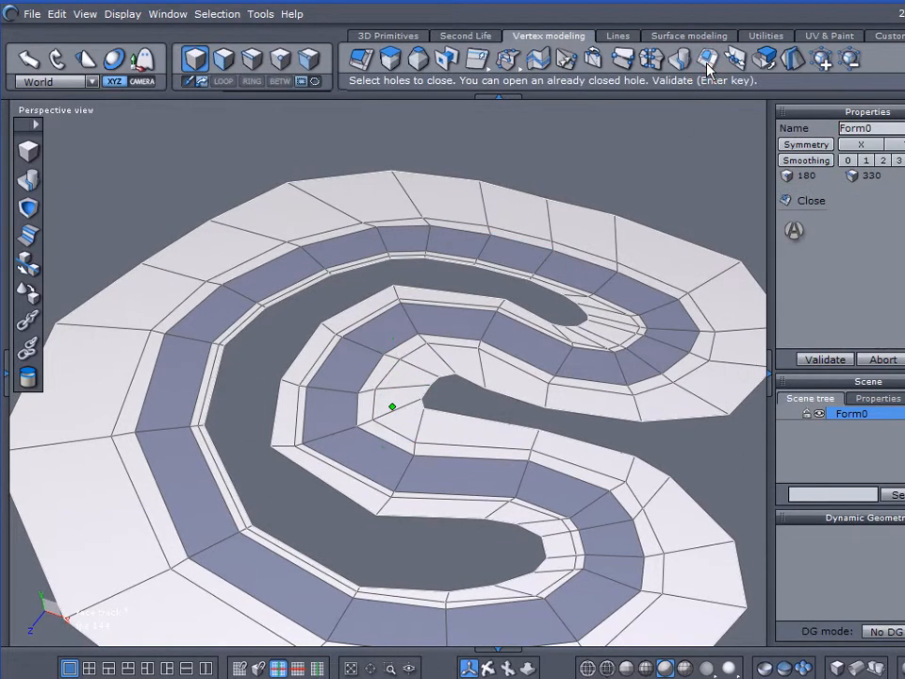
pyautogui.click(834, 359)
pyautogui.click(571, 313)
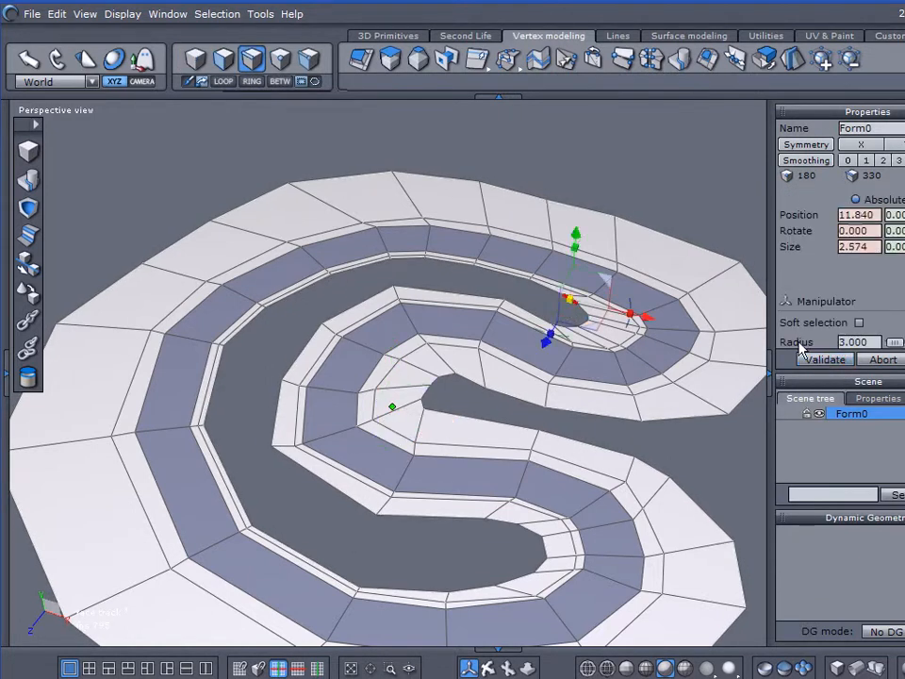
pyautogui.click(707, 60)
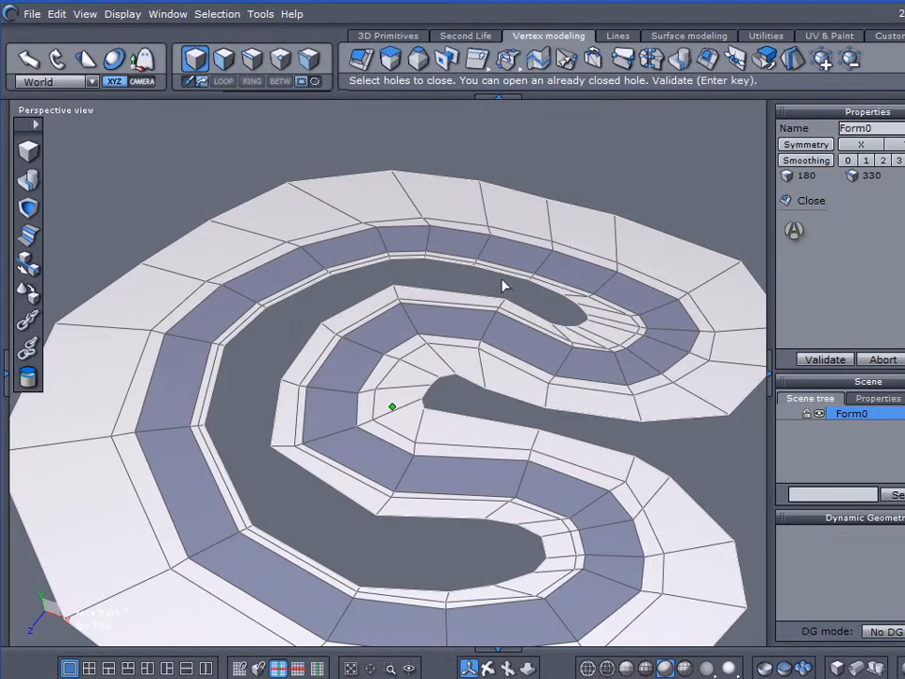
pyautogui.click(504, 284)
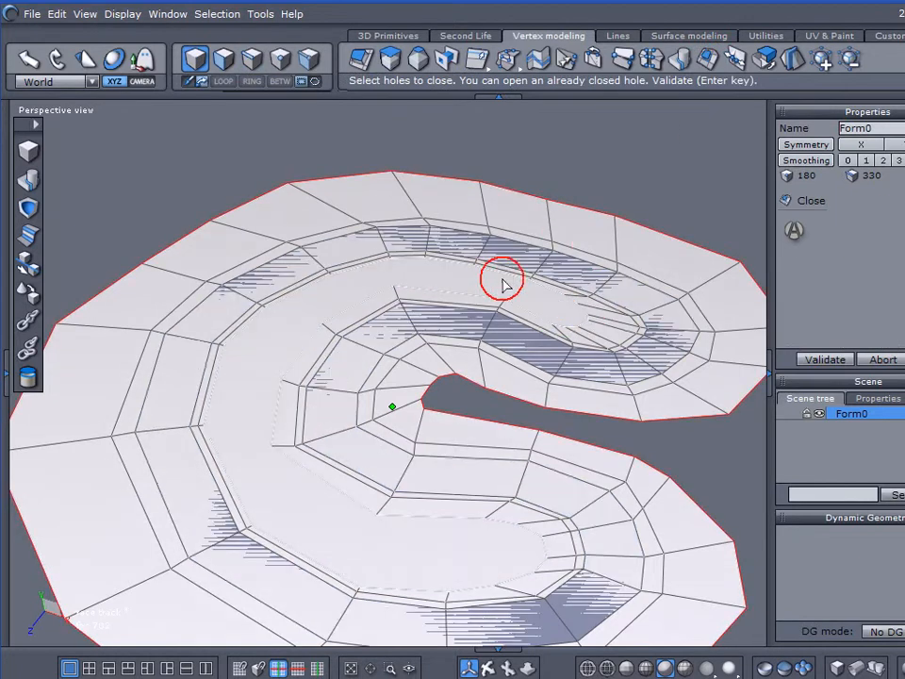
pyautogui.click(824, 360)
# Inspect the faces of the closed track from above and below, and undo the closing of the inner hole.
pyautogui.click(250, 57)
pyautogui.click(221, 58)
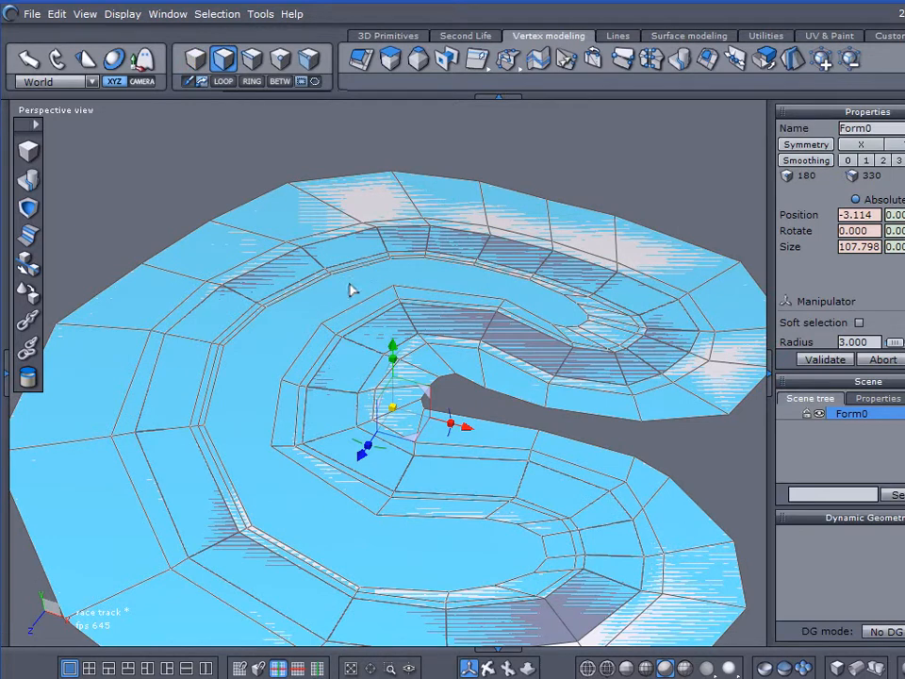
pyautogui.click(315, 330)
pyautogui.moveTo(462, 582); pyautogui.dragTo(451, 182, button='middle')
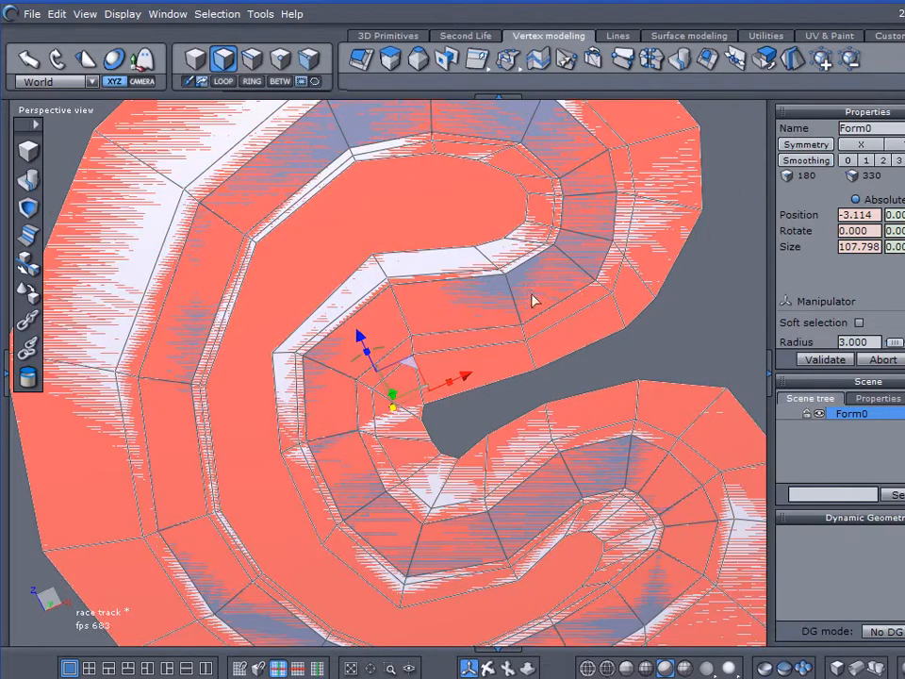
pyautogui.keyDown('alt'); pyautogui.moveTo(431, 261); pyautogui.dragTo(394, 632); pyautogui.keyUp('alt')
pyautogui.scroll(-2, 394, 531)
pyautogui.keyDown('alt'); pyautogui.moveTo(394, 532); pyautogui.dragTo(434, 451, button='right'); pyautogui.keyUp('alt')
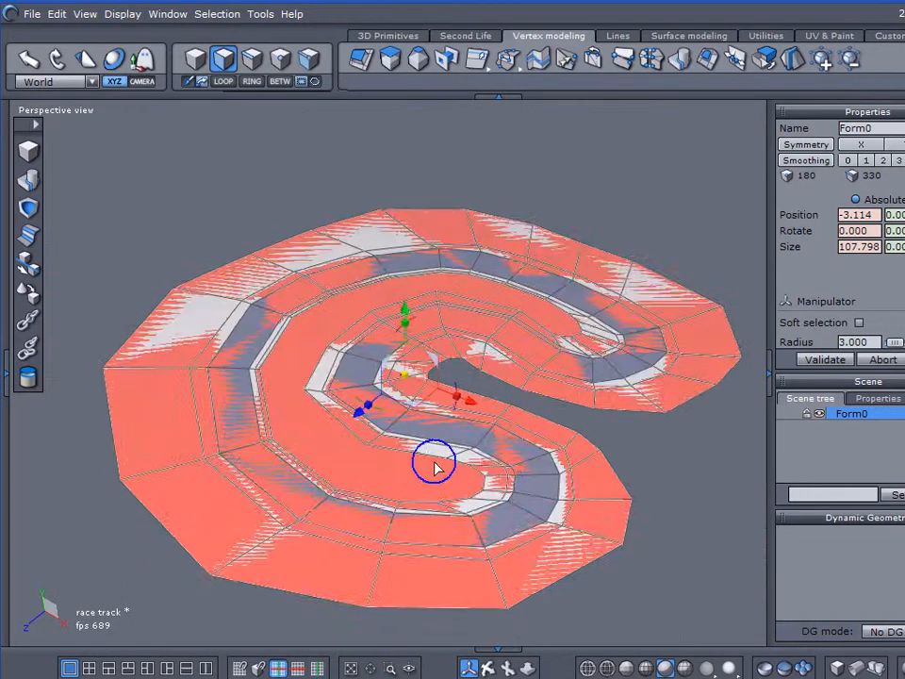
pyautogui.keyDown('alt'); pyautogui.moveTo(434, 451); pyautogui.dragTo(433, 508); pyautogui.keyUp('alt')
pyautogui.hotkey('ctrl', 'z')
pyautogui.hotkey('ctrl', 'z')
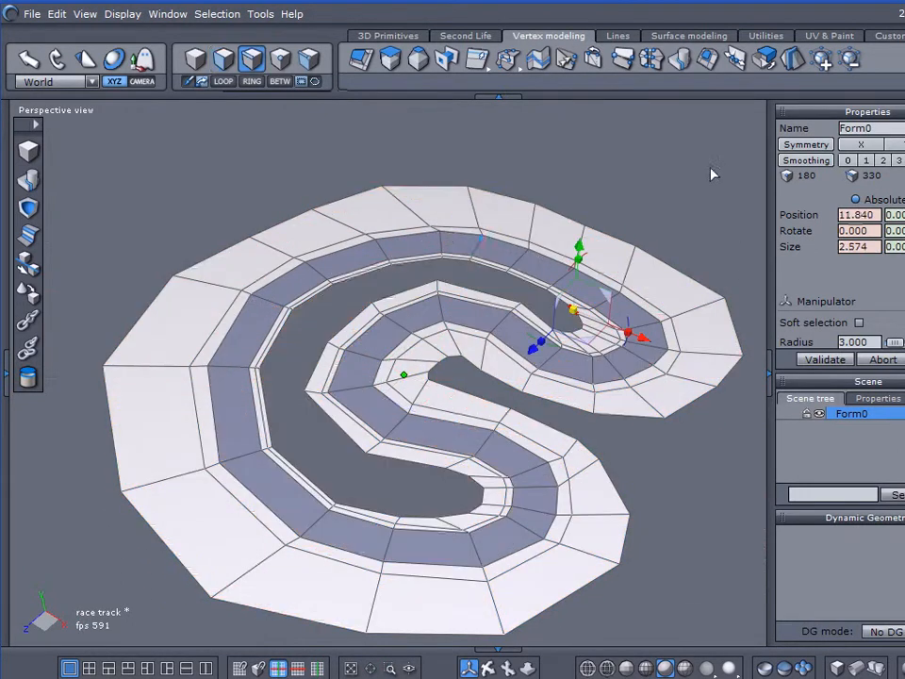
# Select the complete edge loop around the track's inner hole and extract it as a separate curve.
pyautogui.scroll(2, 346, 265)
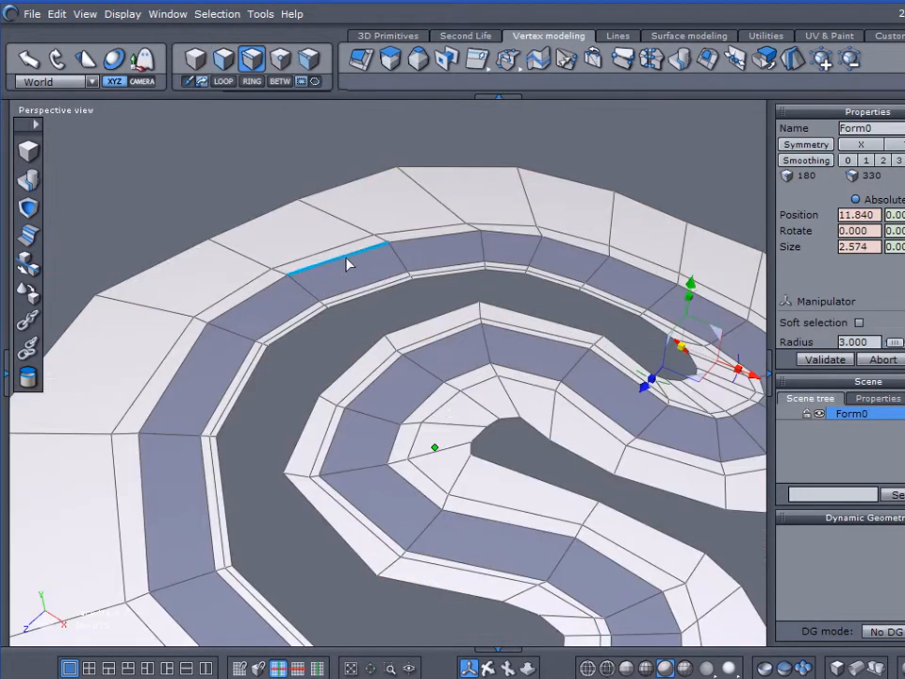
pyautogui.click(315, 319)
pyautogui.scroll(2, 297, 358)
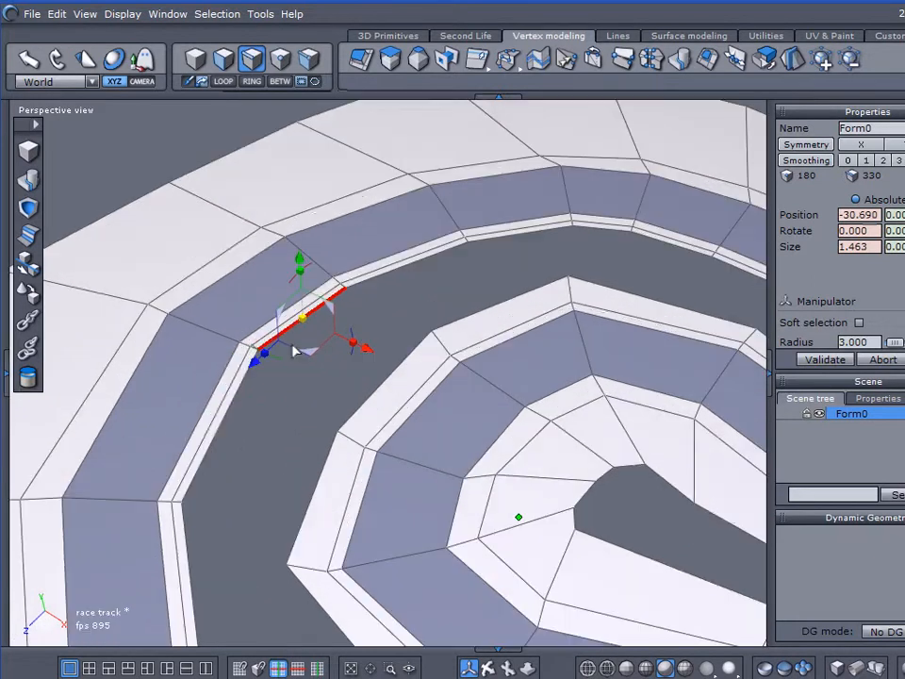
pyautogui.click(226, 82)
pyautogui.click(618, 37)
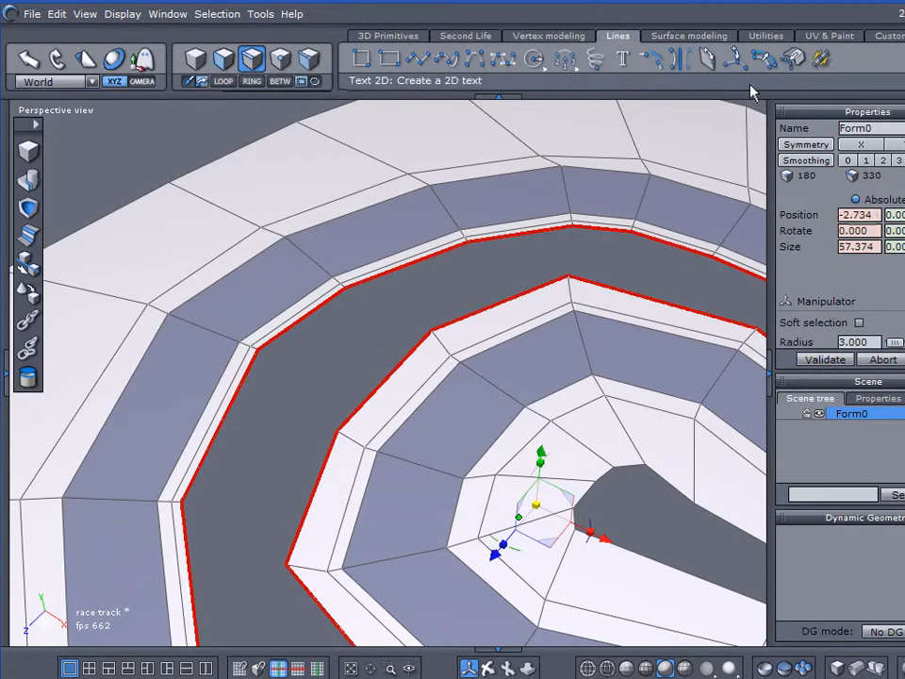
pyautogui.click(792, 58)
pyautogui.scroll(-6, 651, 302)
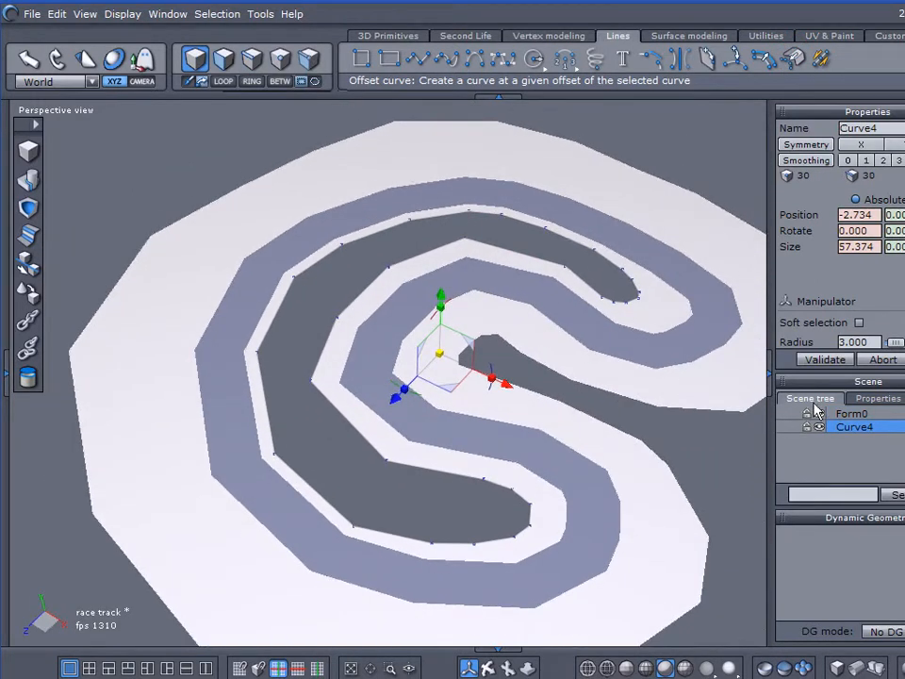
# Hide the track object and try to fill the extracted hole curve with a Coons surface.
pyautogui.click(819, 414)
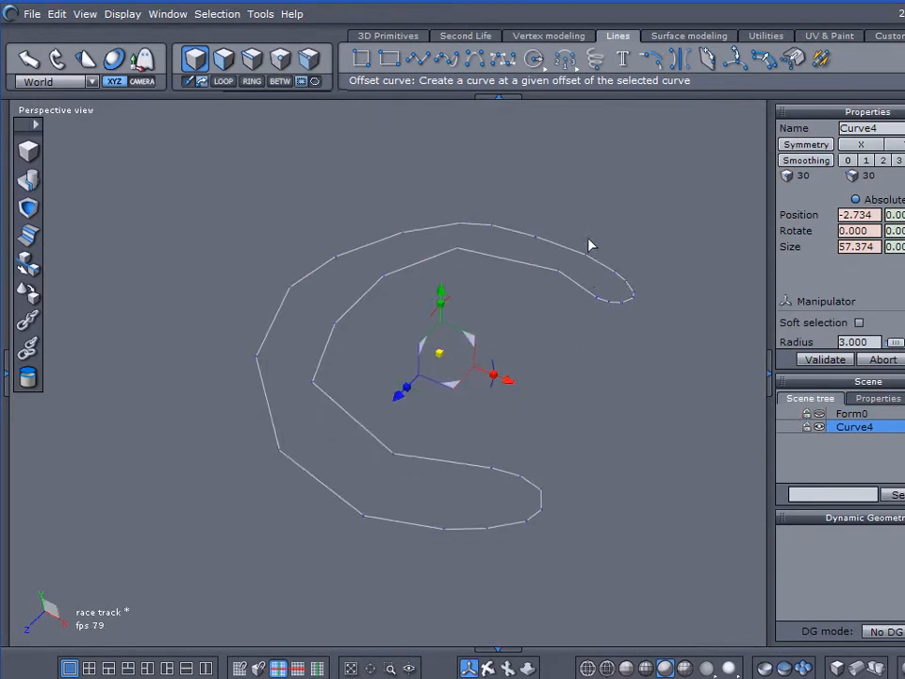
pyautogui.click(690, 36)
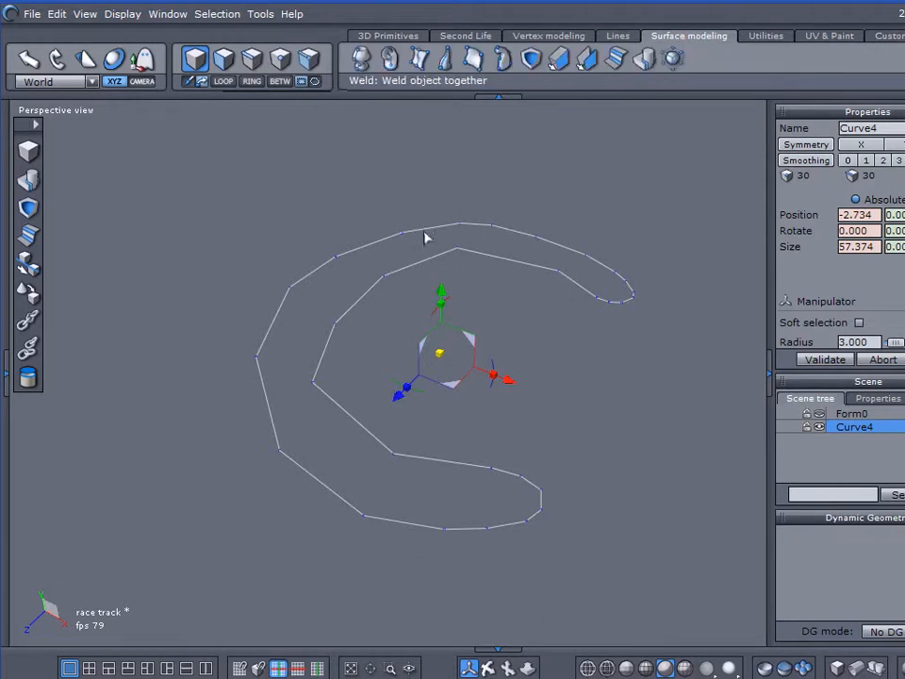
pyautogui.moveTo(421, 246); pyautogui.dragTo(398, 273, button='middle')
pyautogui.moveTo(398, 272); pyautogui.dragTo(388, 322, button='right')
pyautogui.scroll(3, 405, 264)
pyautogui.scroll(-2, 403, 269)
pyautogui.moveTo(403, 264); pyautogui.dragTo(383, 259, button='right')
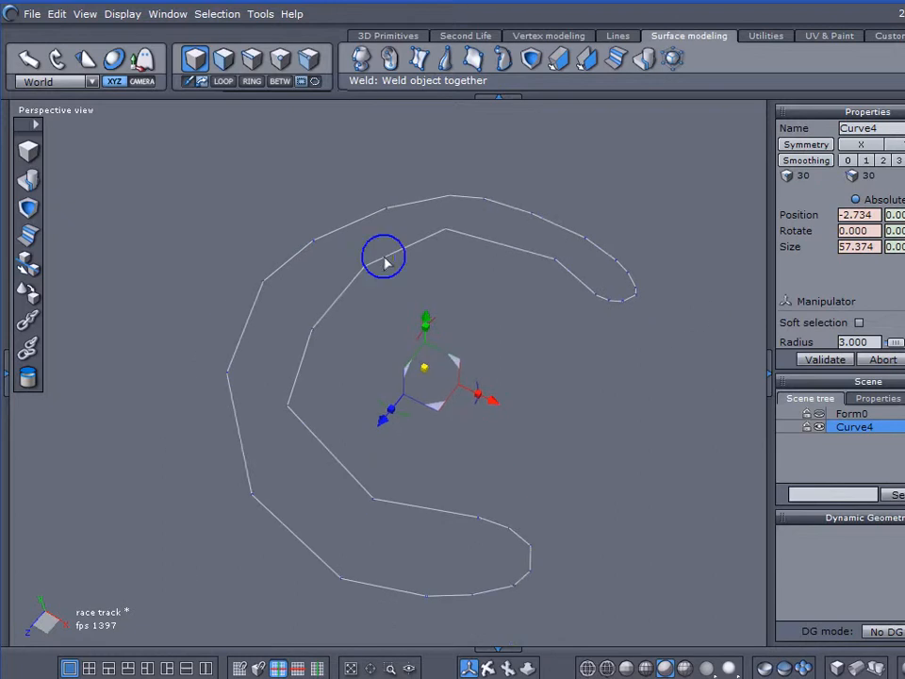
pyautogui.click(473, 60)
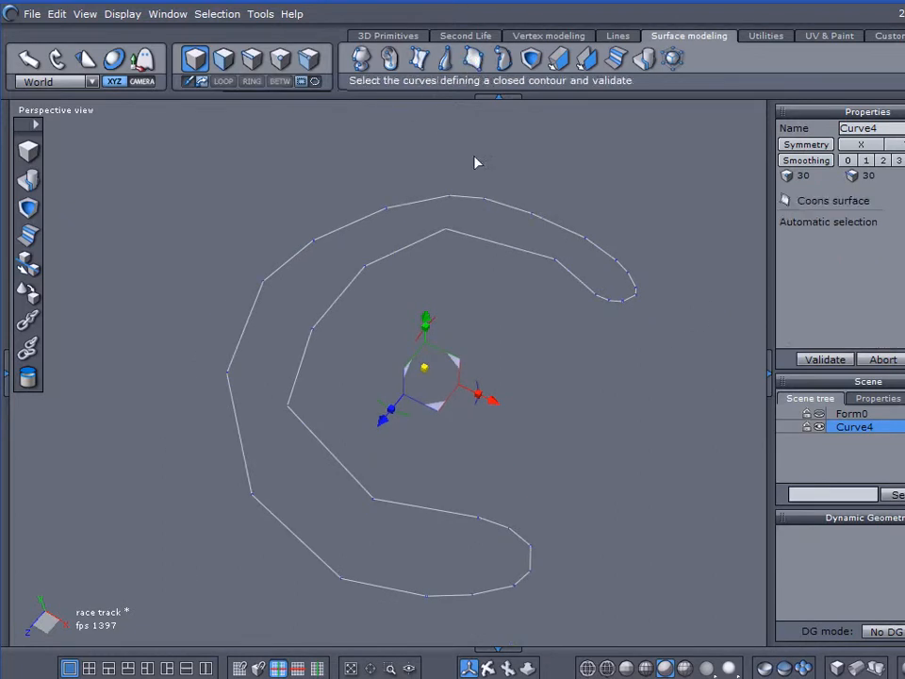
pyautogui.click(475, 244)
pyautogui.moveTo(415, 316); pyautogui.dragTo(407, 360, button='middle')
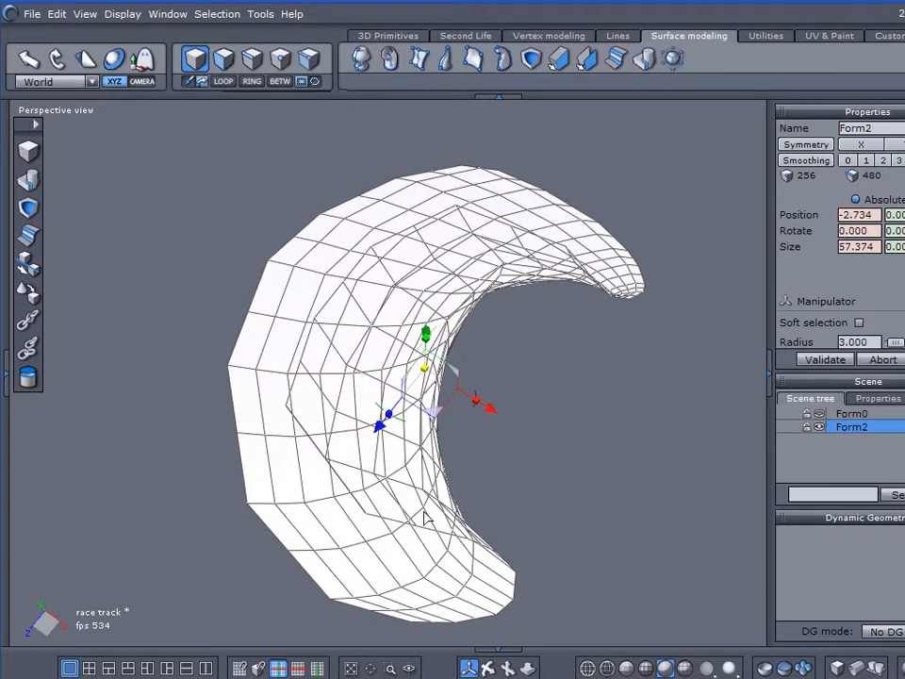
# Compare the Coons surface with the track, undo the surface back to the curve and show the track again.
pyautogui.click(881, 359)
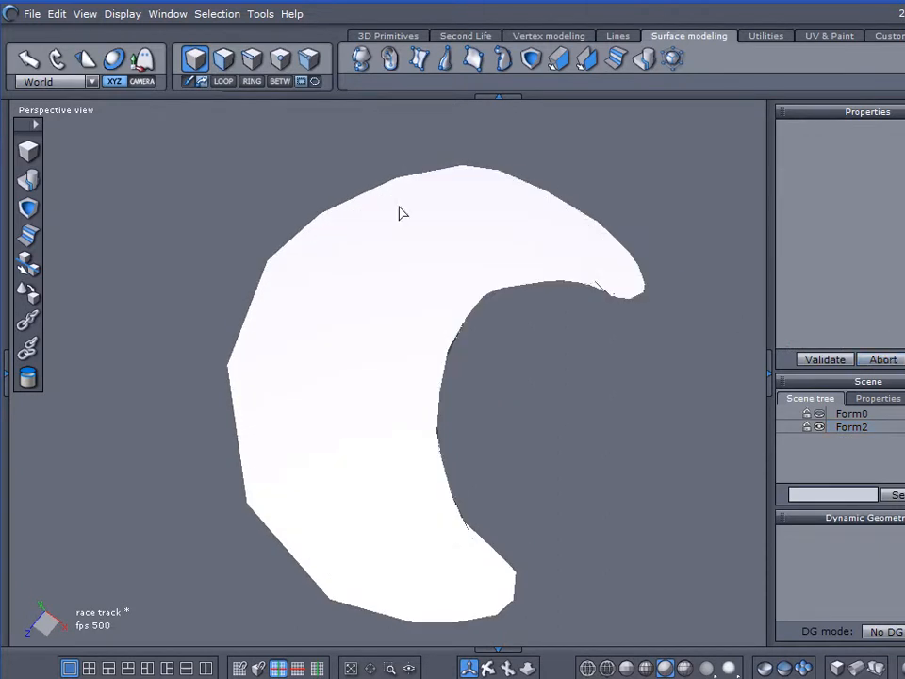
pyautogui.click(820, 415)
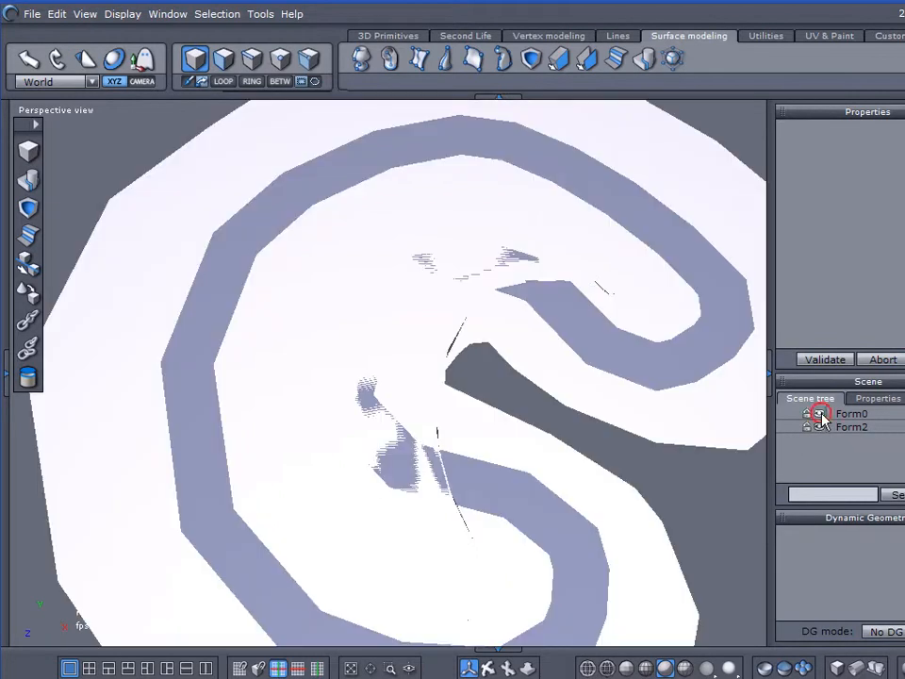
pyautogui.click(820, 415)
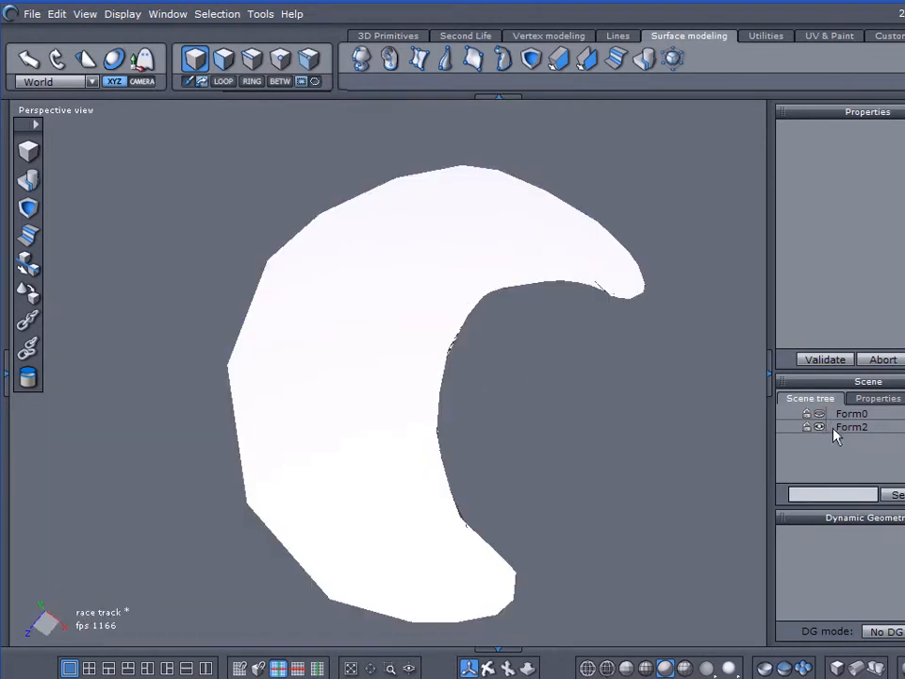
pyautogui.click(825, 427)
pyautogui.hotkey('ctrl', 'z')
pyautogui.hotkey('ctrl', 'z')
pyautogui.hotkey('ctrl', 'z')
pyautogui.hotkey('ctrl', 'z')
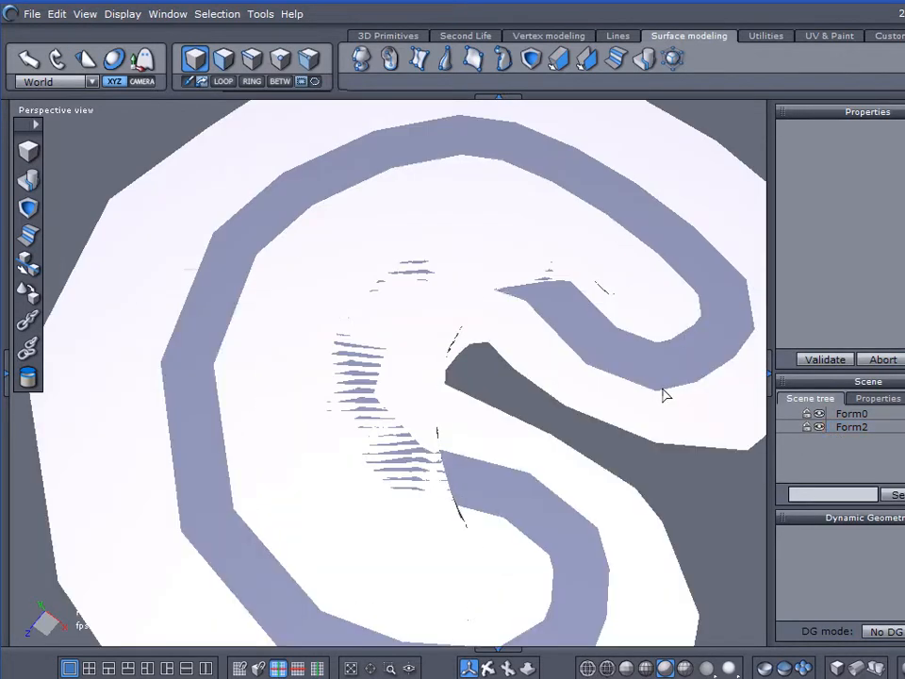
pyautogui.hotkey('ctrl', 'z')
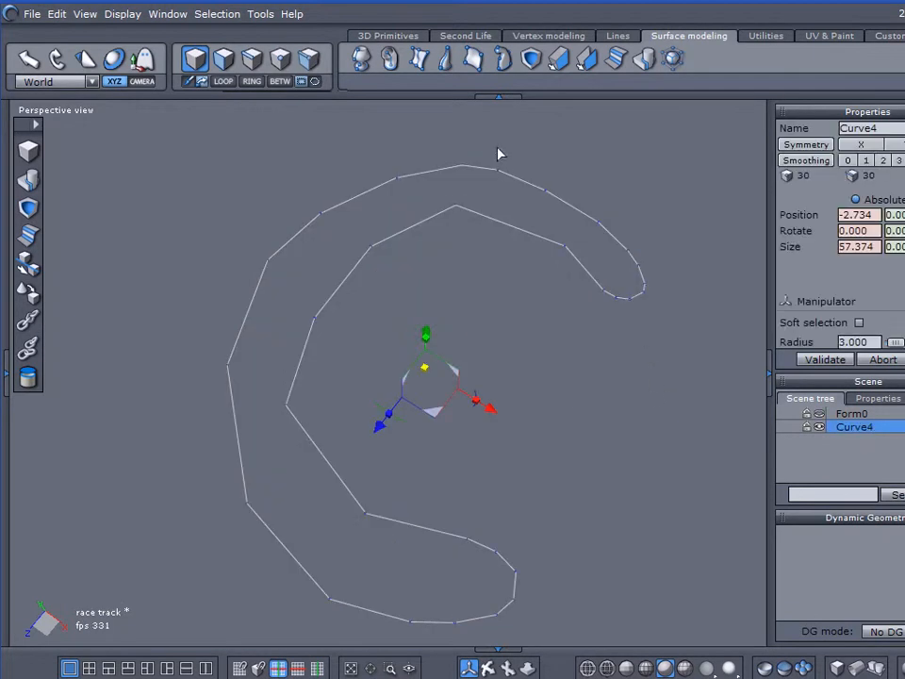
pyautogui.click(818, 414)
# Extrude the hole curve straight up about 12 units and close both open ends of the resulting wall.
pyautogui.moveTo(659, 443); pyautogui.dragTo(633, 311, button='right')
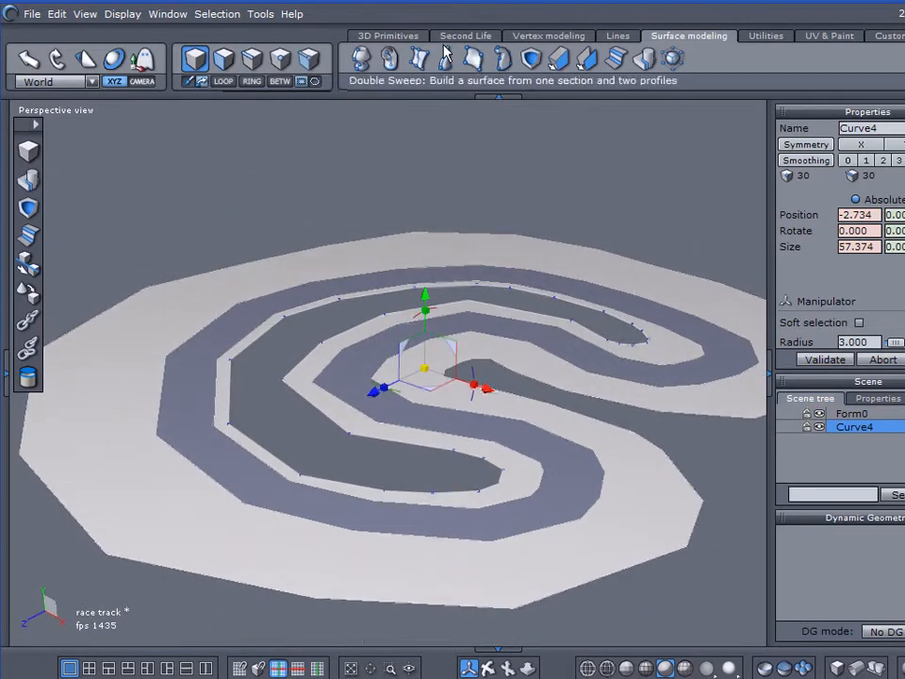
pyautogui.click(514, 38)
pyautogui.moveTo(487, 126); pyautogui.dragTo(489, 142, button='right')
pyautogui.click(390, 58)
pyautogui.moveTo(371, 203); pyautogui.dragTo(356, 281, button='right')
pyautogui.click(355, 317)
pyautogui.press('ctrl')
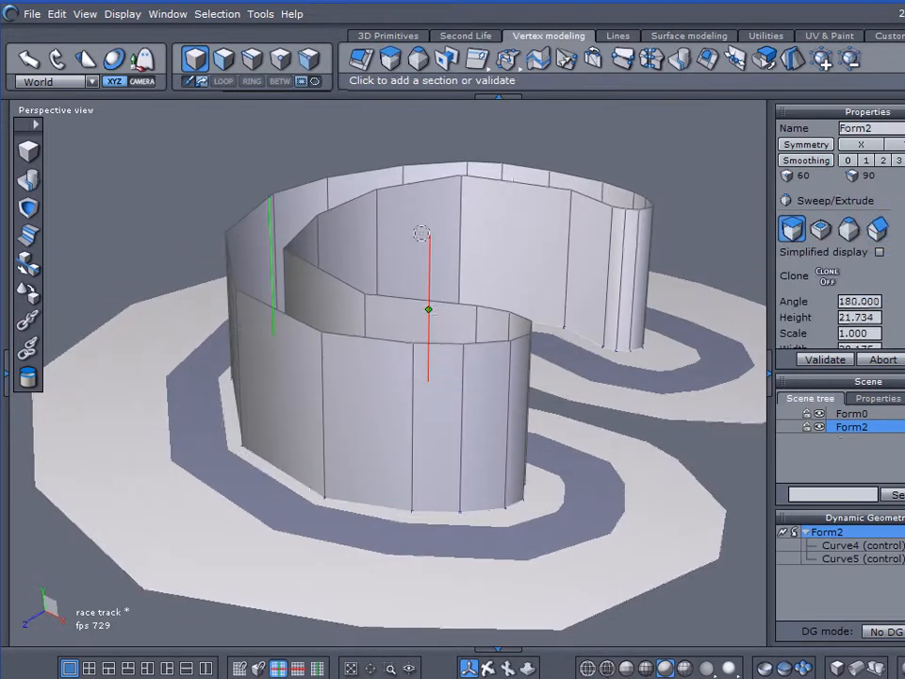
pyautogui.moveTo(429, 298); pyautogui.dragTo(427, 275, button='right')
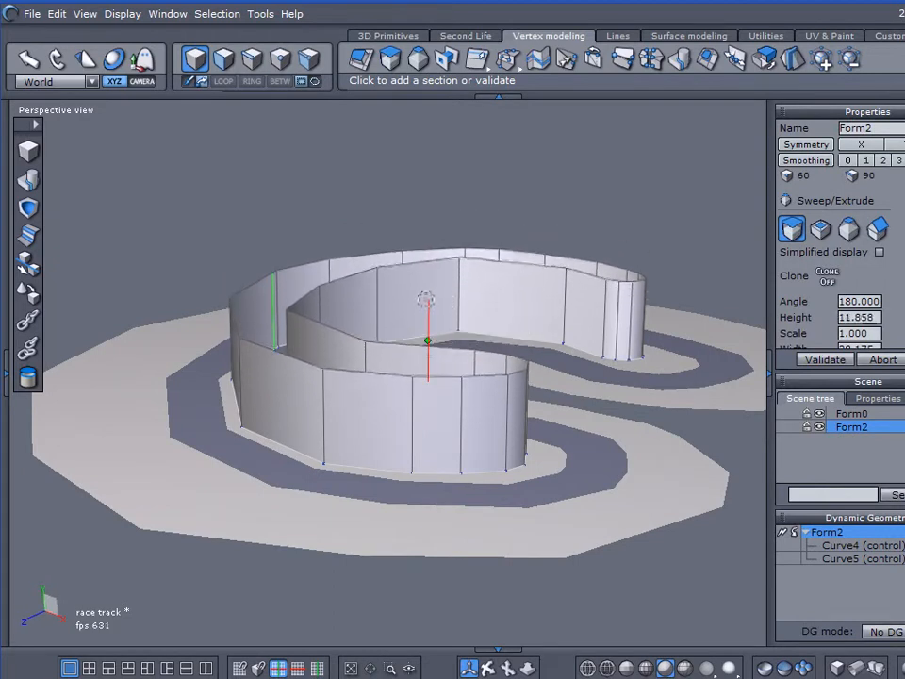
pyautogui.click(425, 296)
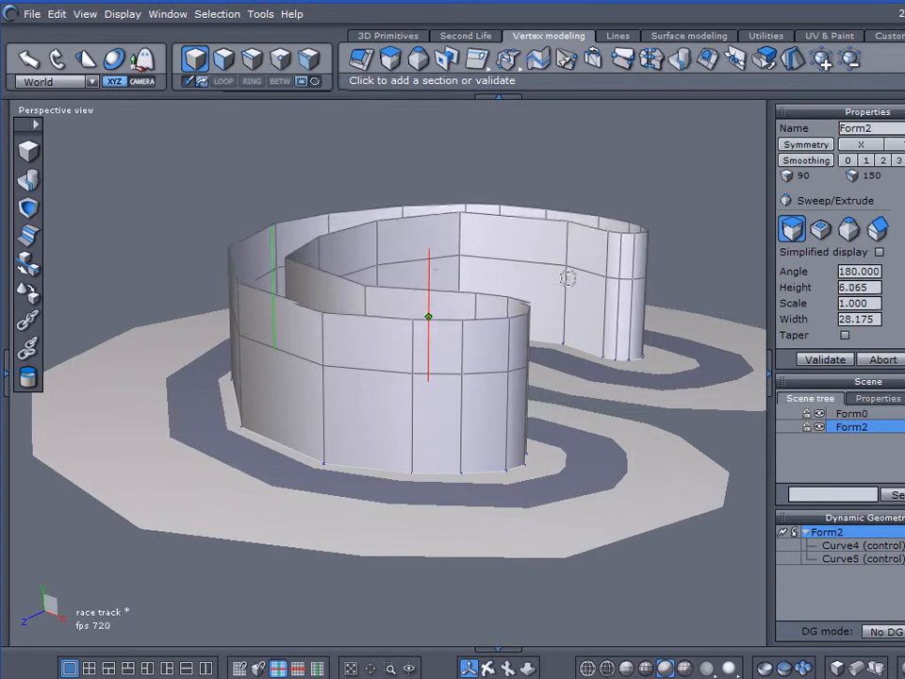
pyautogui.click(837, 358)
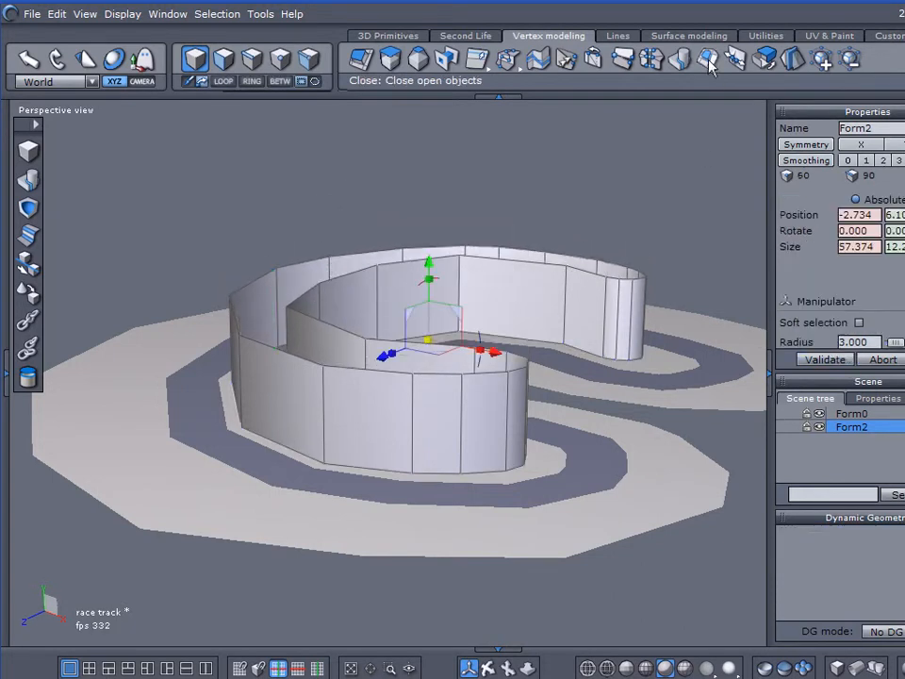
pyautogui.click(533, 54)
pyautogui.click(793, 230)
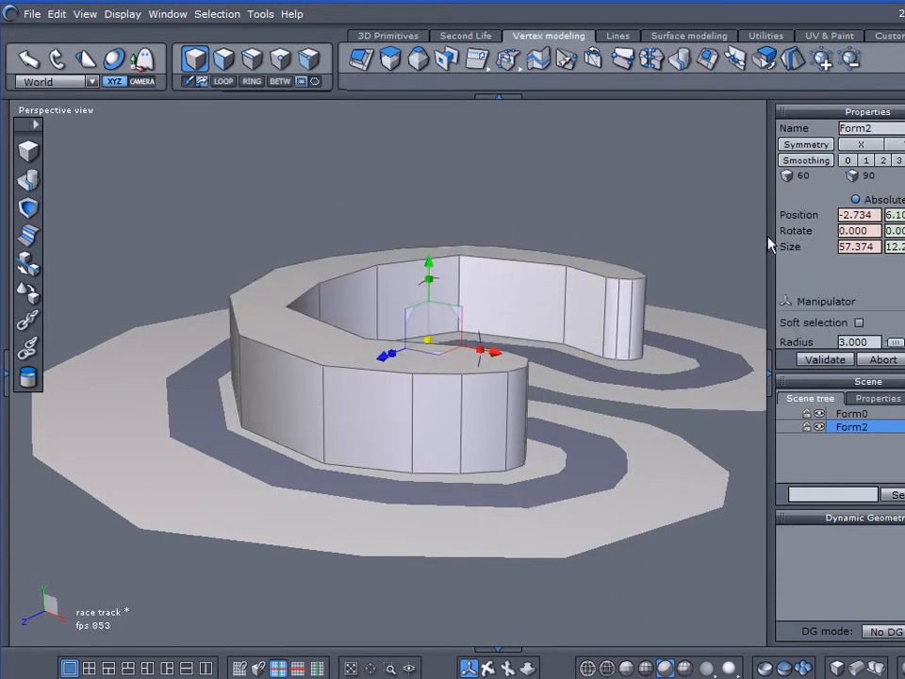
# Delete the top and side faces of the extruded block, keeping only the flat bottom face inside the hole.
pyautogui.click(223, 58)
pyautogui.click(313, 268)
pyautogui.moveTo(312, 268); pyautogui.dragTo(348, 238, button='middle')
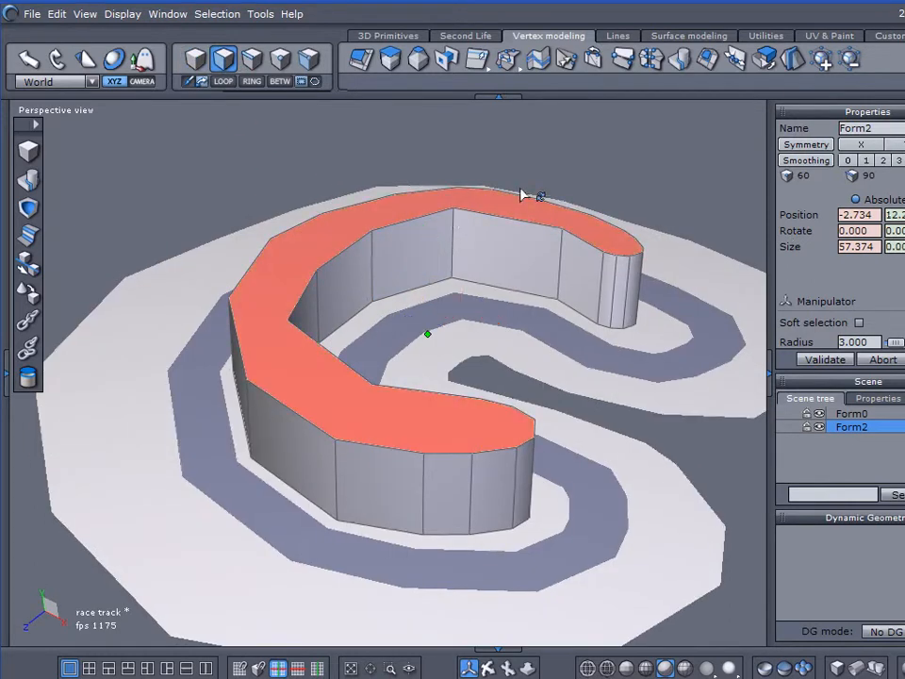
pyautogui.hotkey('ctrl', 'a')
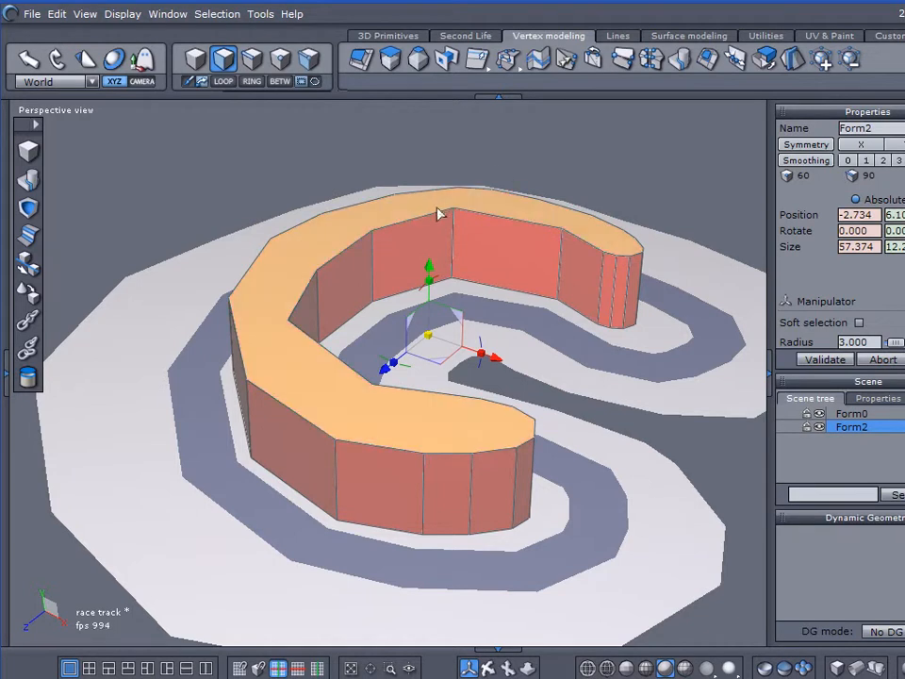
pyautogui.press('Delete')
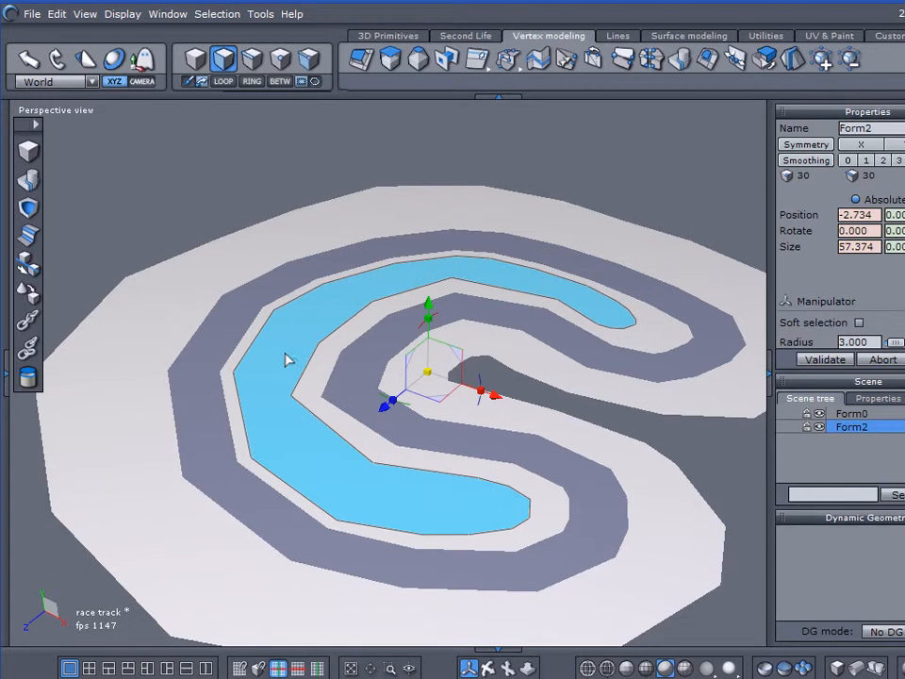
# Weld the track and the flat inner face together into one object.
pyautogui.moveTo(285, 358); pyautogui.dragTo(299, 394, button='right')
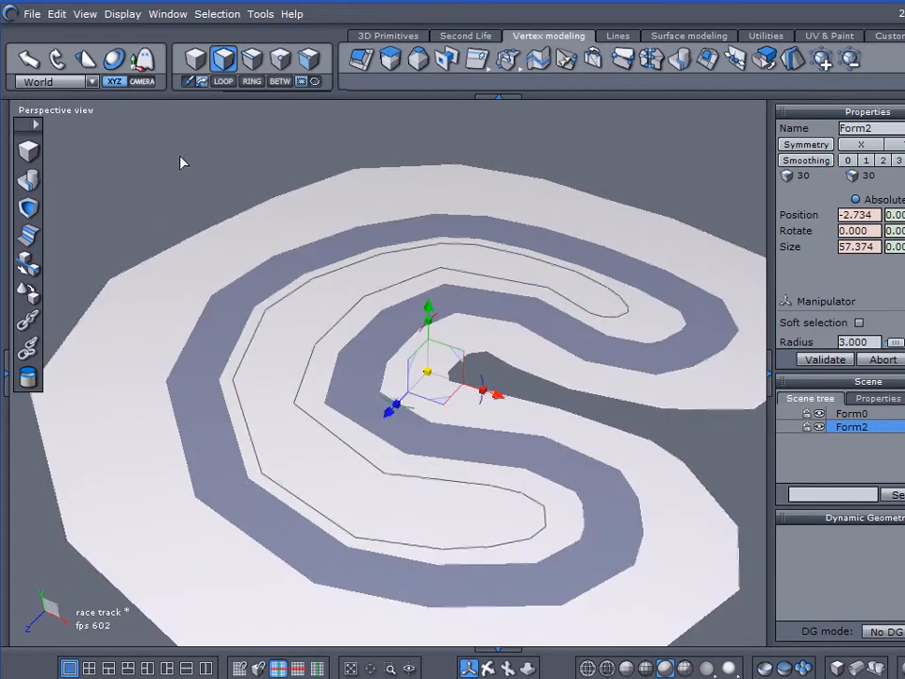
pyautogui.click(195, 58)
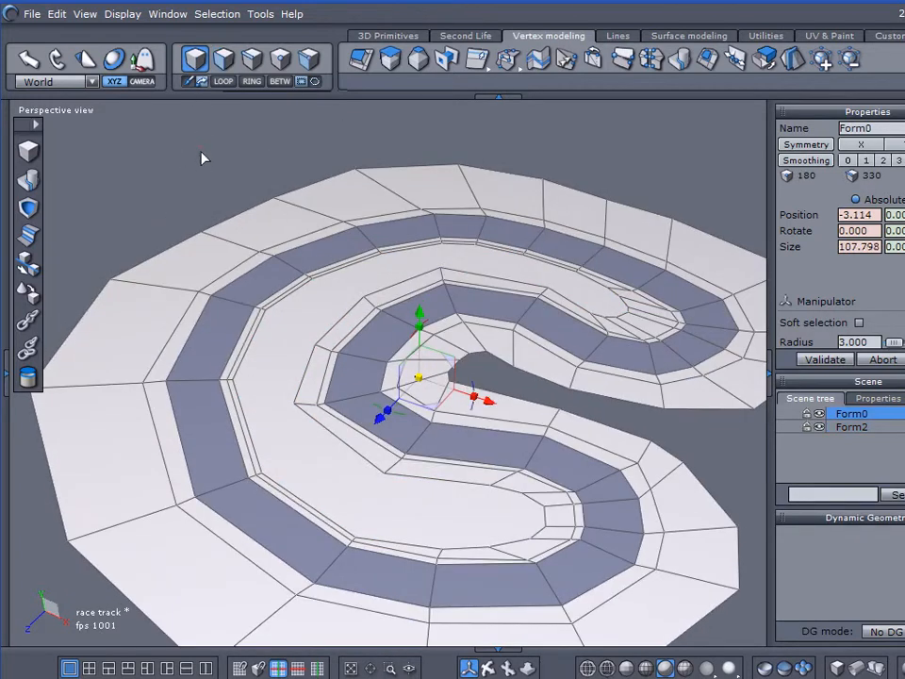
pyautogui.click(37, 183)
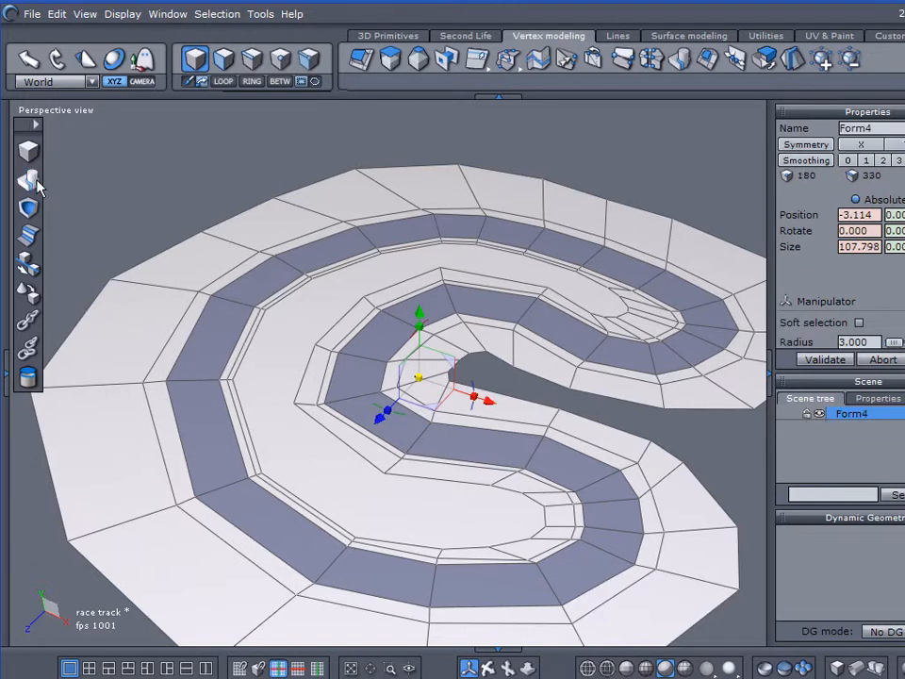
# Check the combined track by viewing it whole, clearing its selection and selecting it again.
pyautogui.moveTo(406, 489); pyautogui.dragTo(506, 319, button='middle')
pyautogui.scroll(-2, 518, 531)
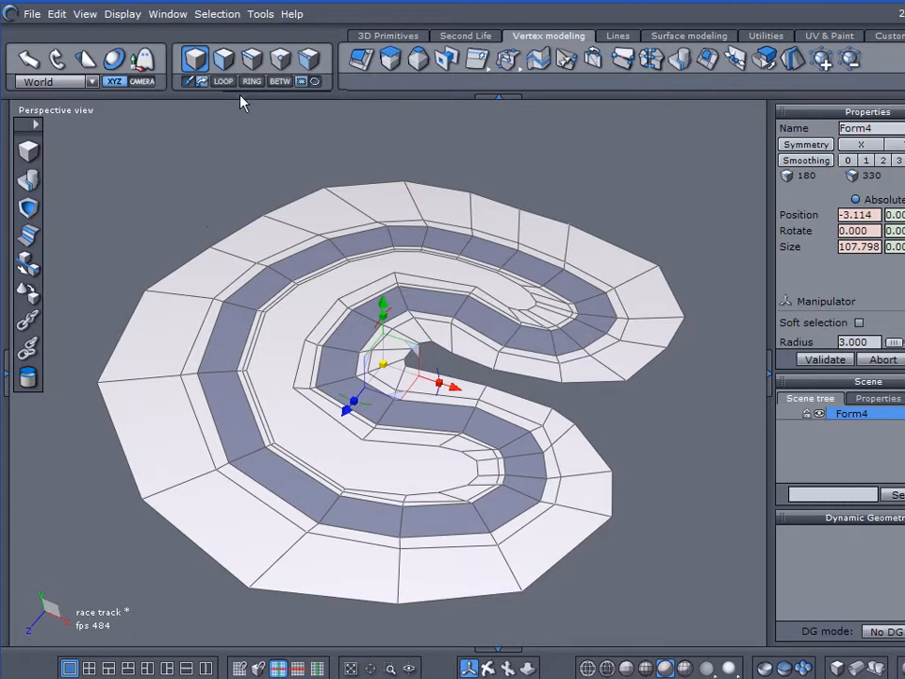
pyautogui.click(252, 58)
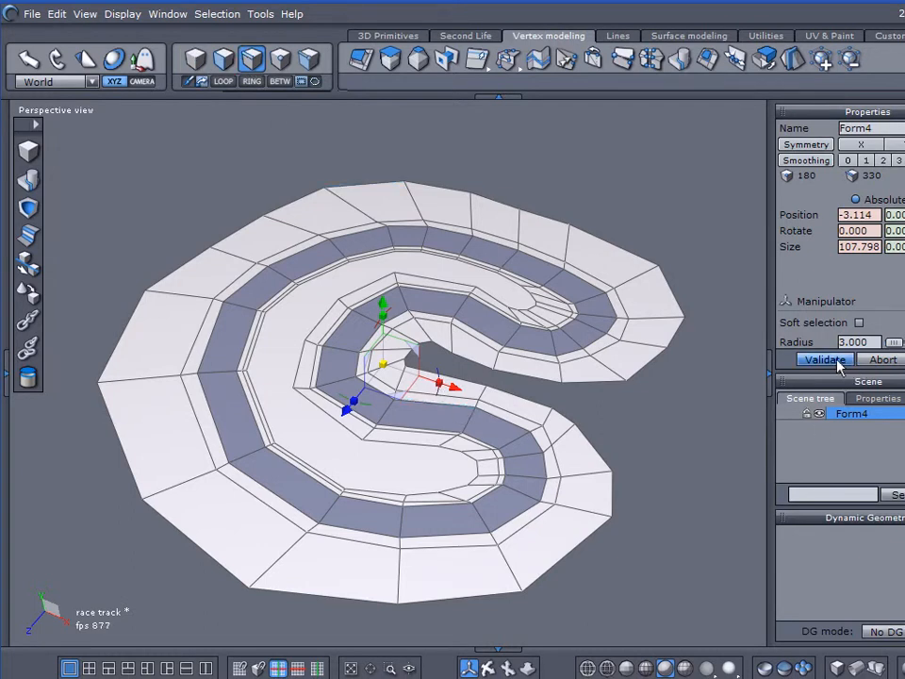
pyautogui.click(846, 430)
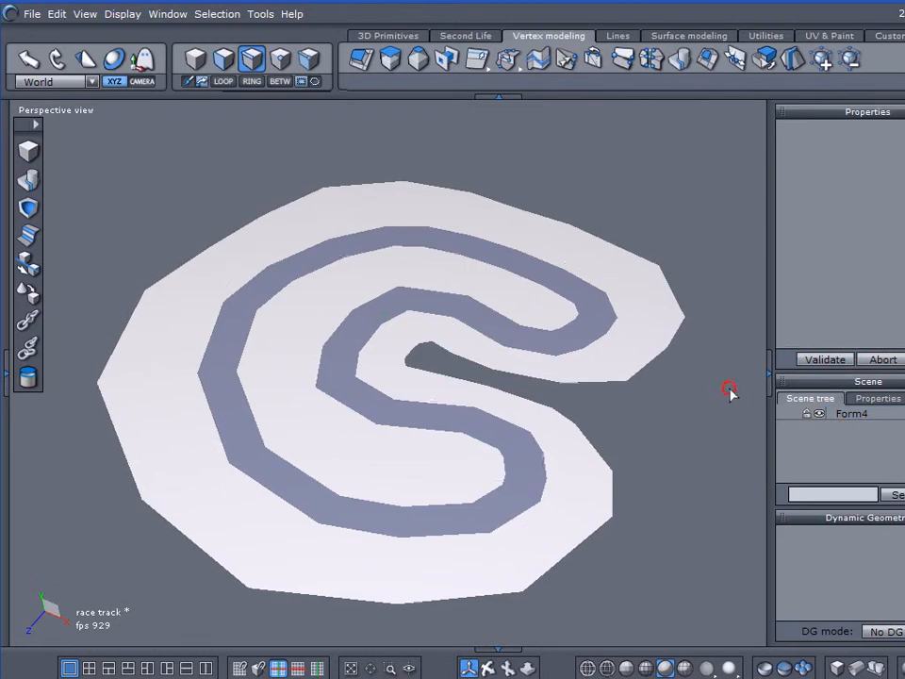
pyautogui.click(835, 414)
pyautogui.click(709, 419)
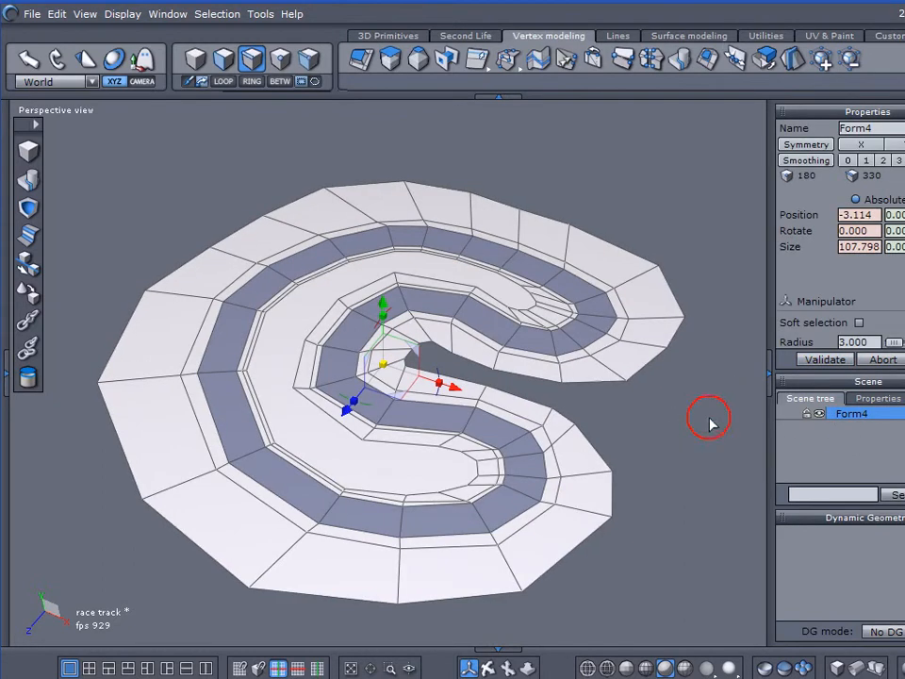